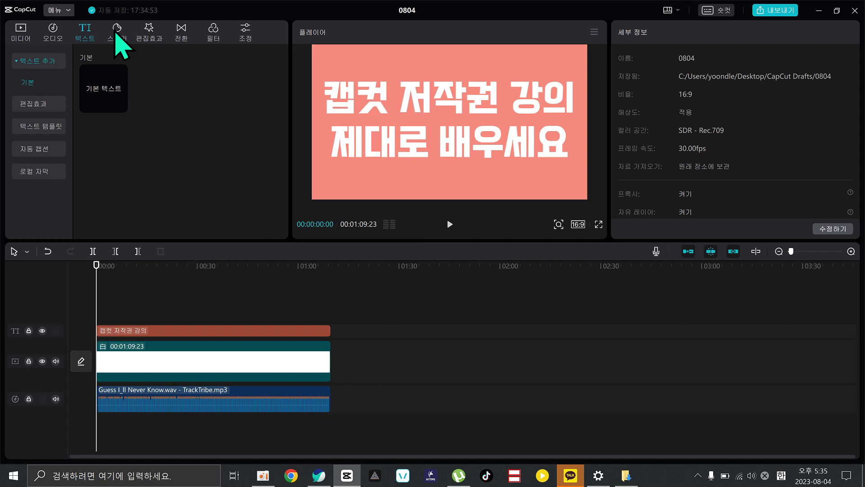
Examine the sticker library and the basic (기초) category of the video effects.
click(116, 33)
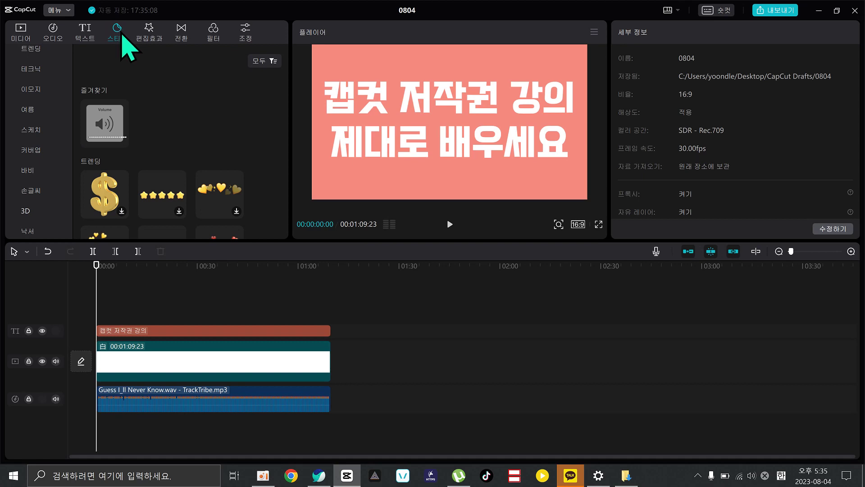
click(154, 31)
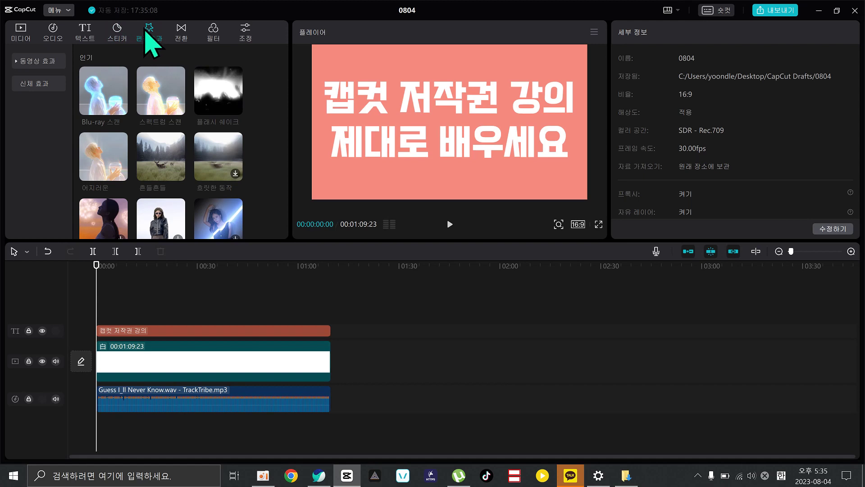
click(16, 60)
click(34, 122)
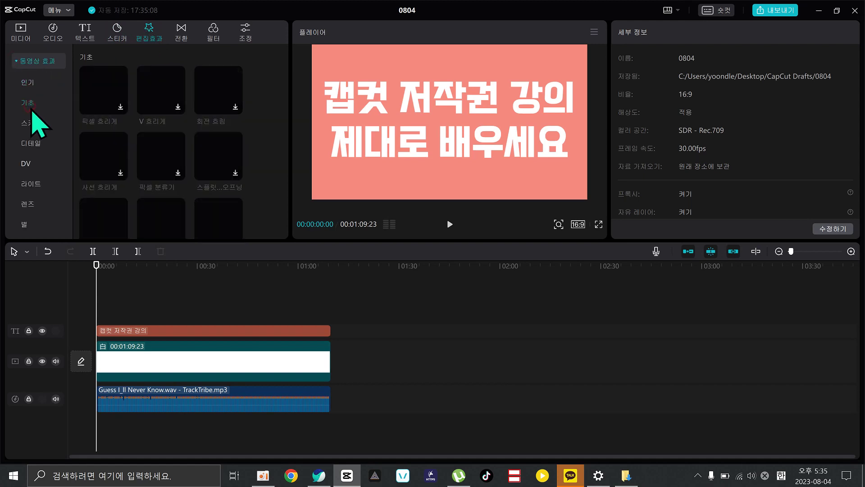
Examine the transition library, trying a trending transition and browsing the basic, movement, MG and blur (흐리게) categories.
click(181, 32)
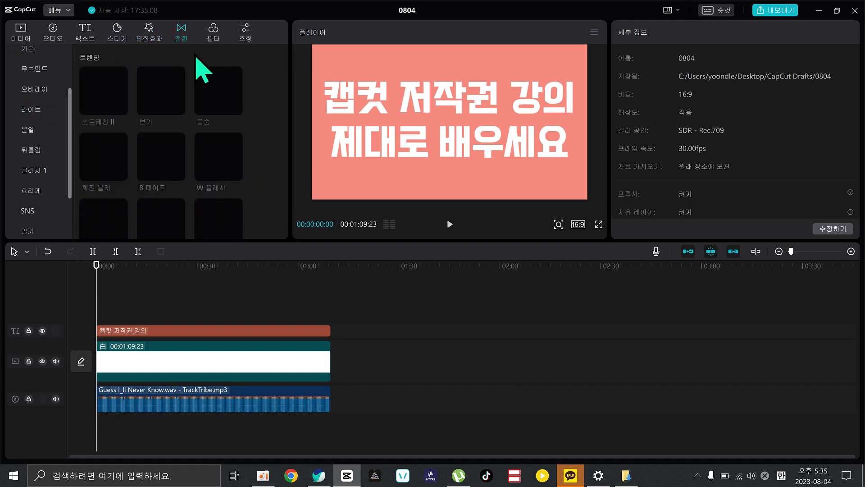
click(170, 92)
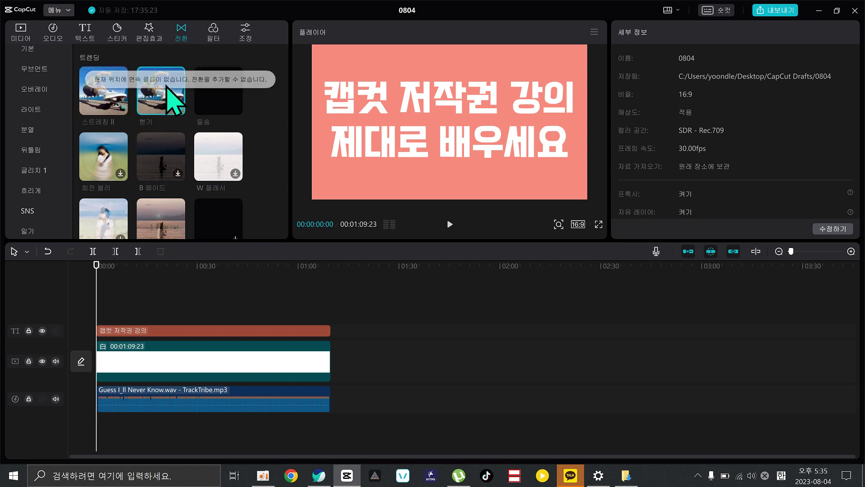
click(264, 63)
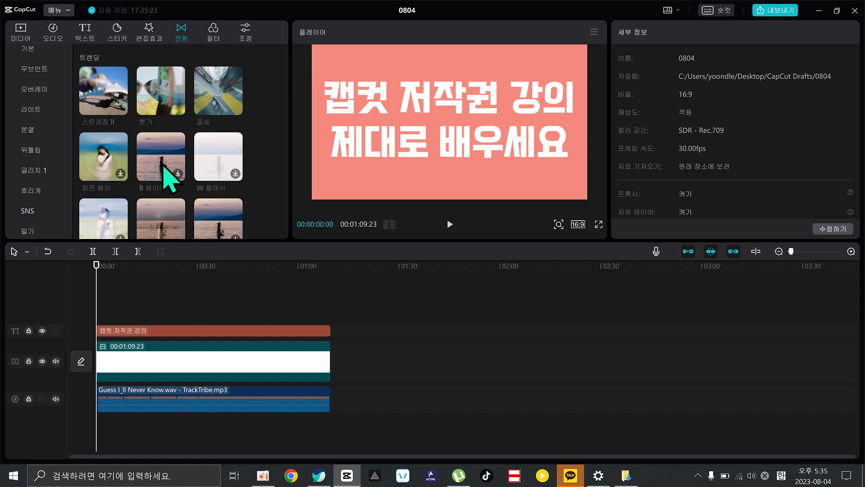
scroll(163, 169, down, 1)
scroll(163, 169, down, 5)
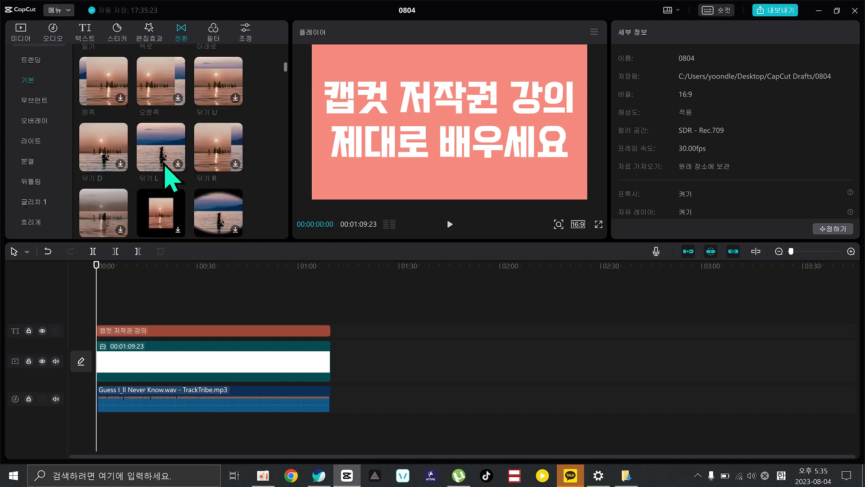
scroll(163, 169, up, 6)
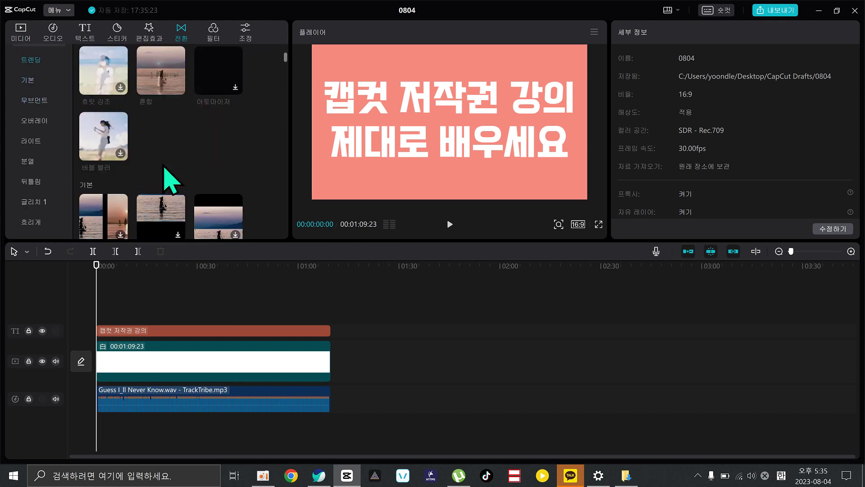
scroll(139, 189, down, 5)
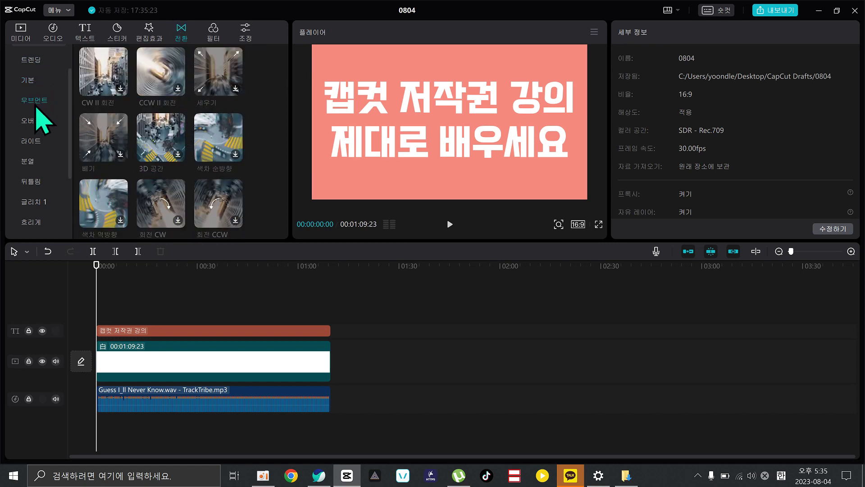
scroll(35, 131, down, 2)
click(37, 202)
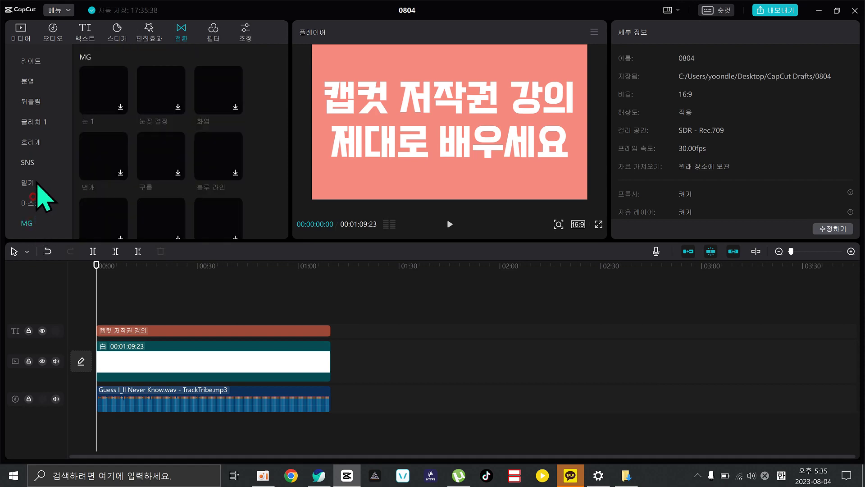
click(39, 147)
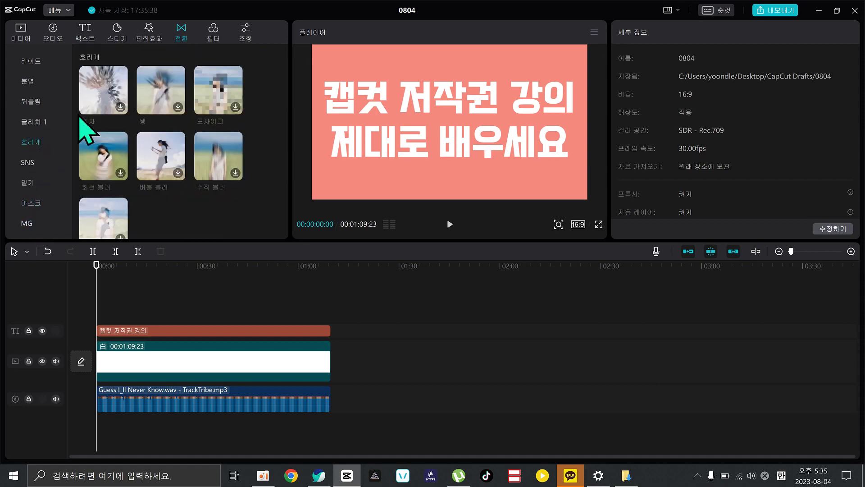
Examine the video effects in the scanning, detail, DV and lens categories and preview the 1998 effect.
click(153, 31)
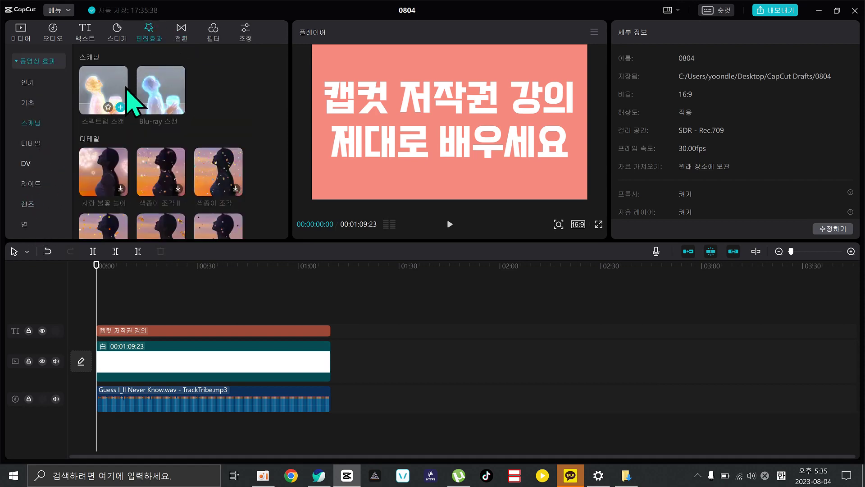
scroll(179, 171, down, 5)
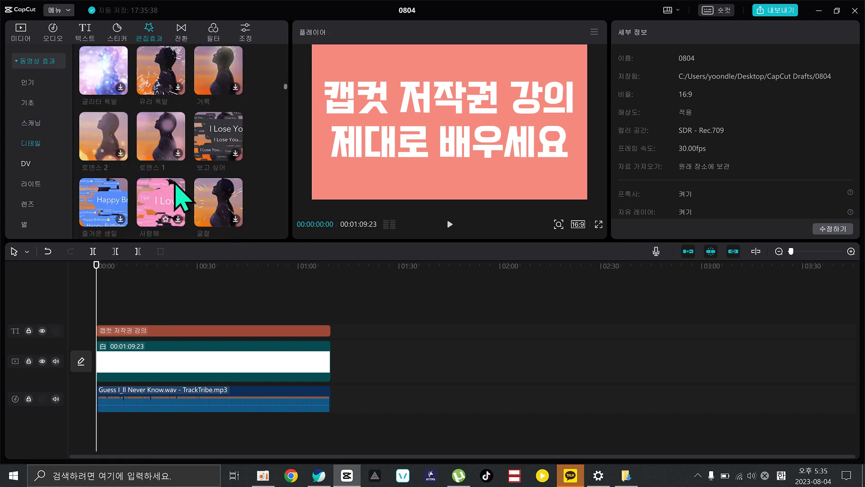
scroll(175, 186, down, 10)
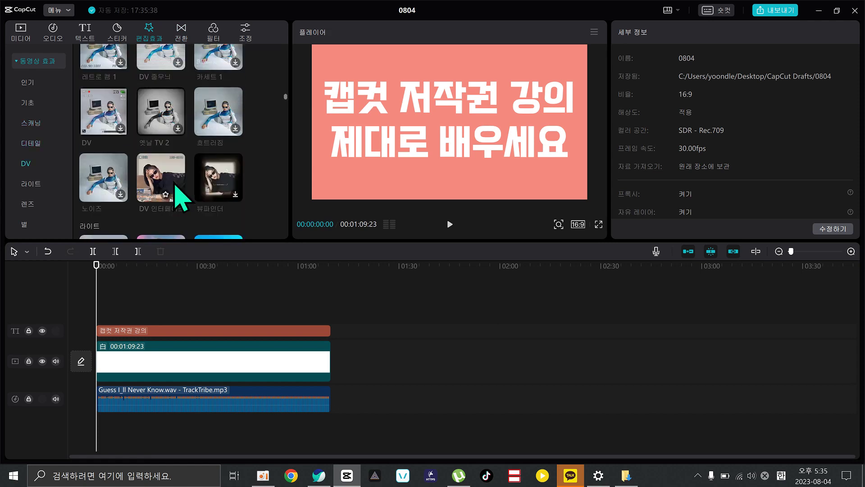
scroll(180, 199, down, 3)
scroll(179, 198, down, 4)
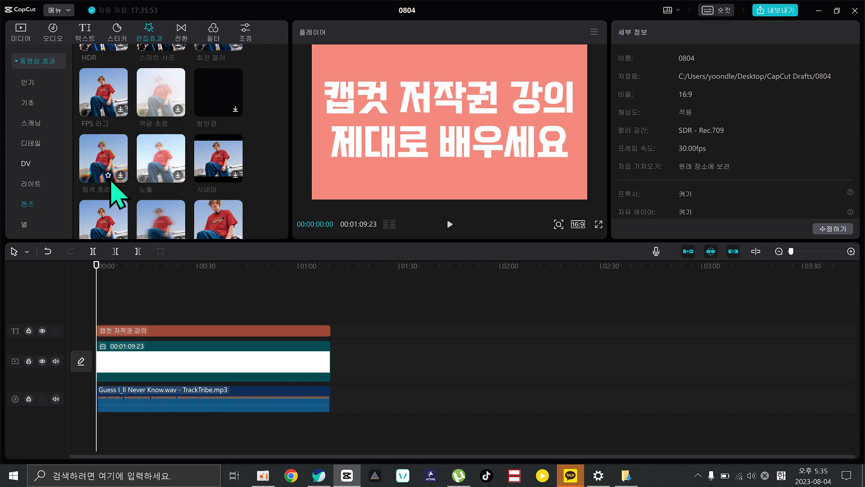
scroll(169, 180, up, 2)
scroll(170, 179, up, 6)
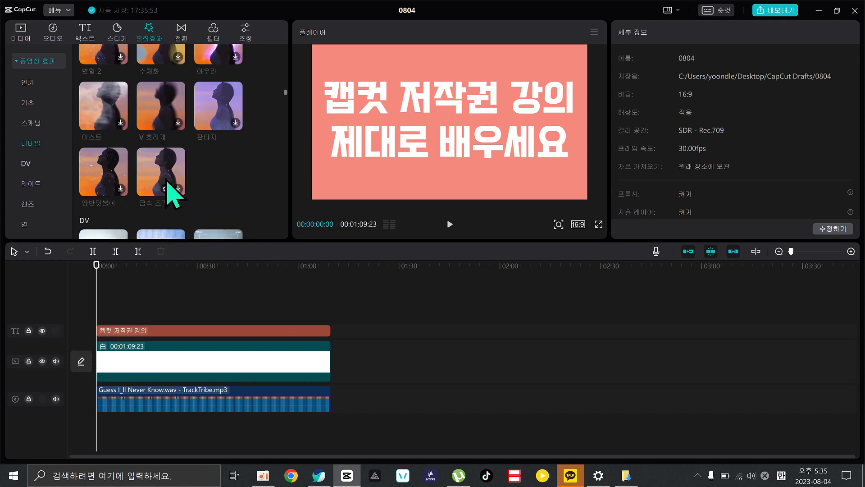
scroll(165, 185, down, 5)
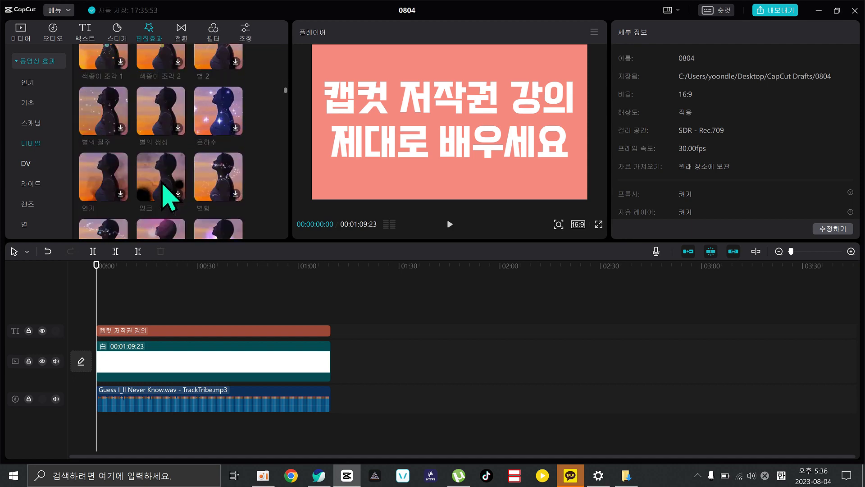
scroll(163, 186, up, 1)
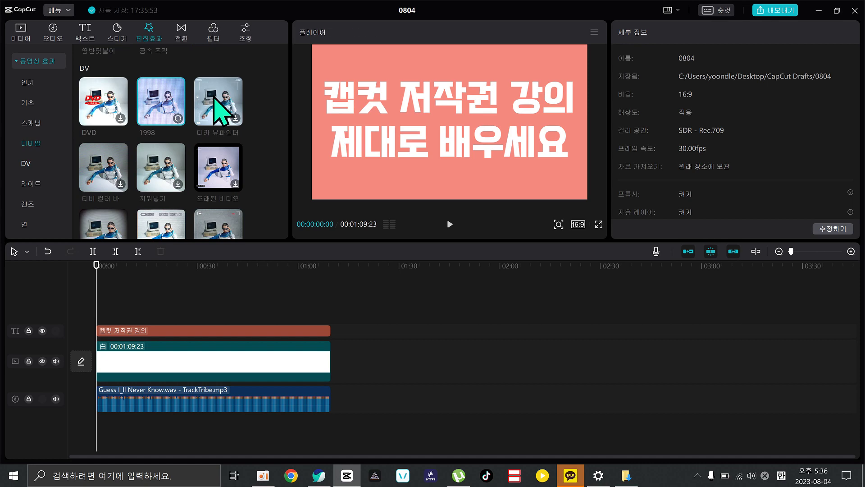
mouse_move(215, 98)
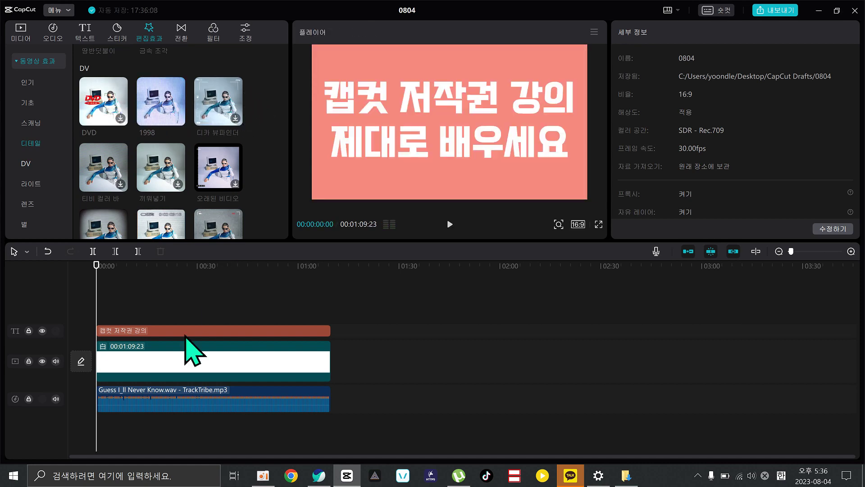
Mute the background music track in the timeline.
click(56, 399)
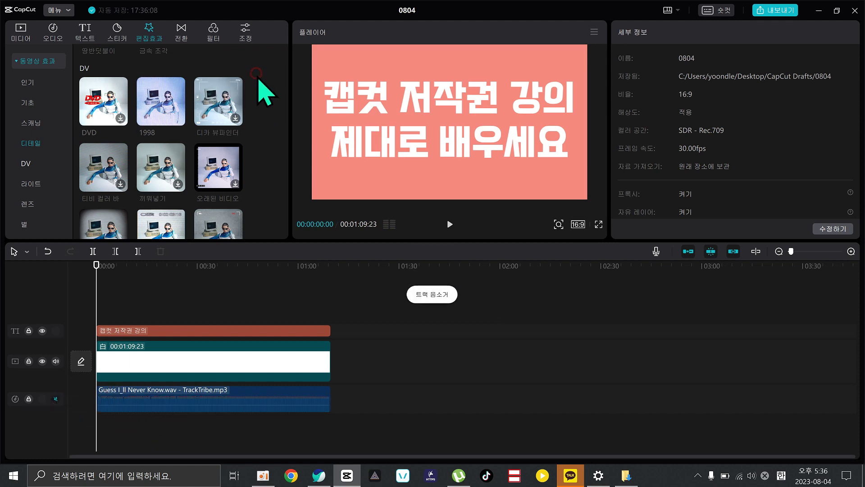
Examine the emoji, sketch, handwriting, 3D and doodle sticker categories and preview a brush-lettered Korean handwriting sticker.
click(118, 35)
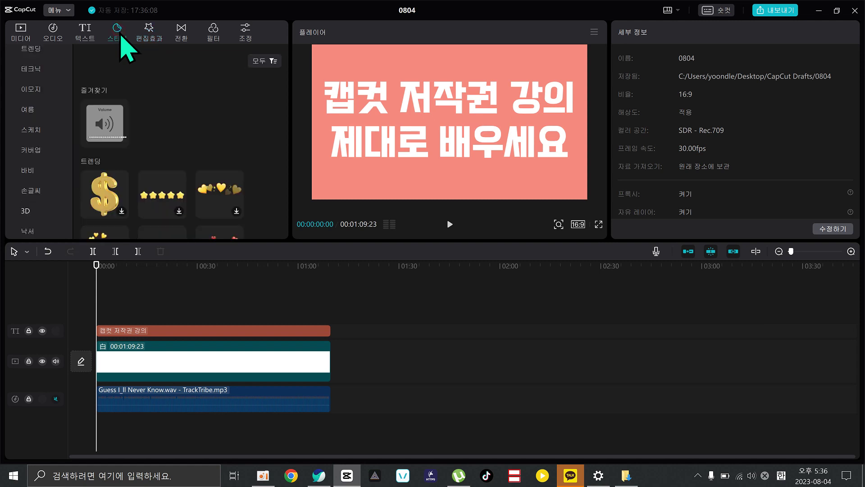
click(31, 68)
click(31, 89)
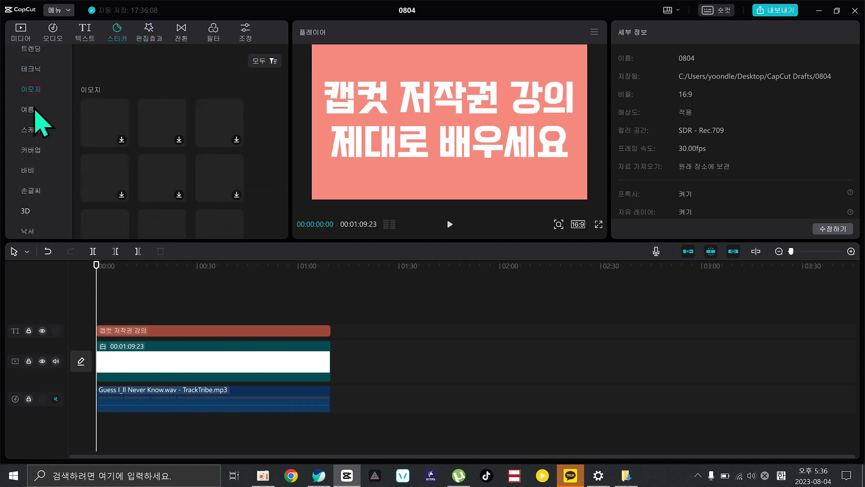
click(29, 129)
scroll(31, 142, down, 1)
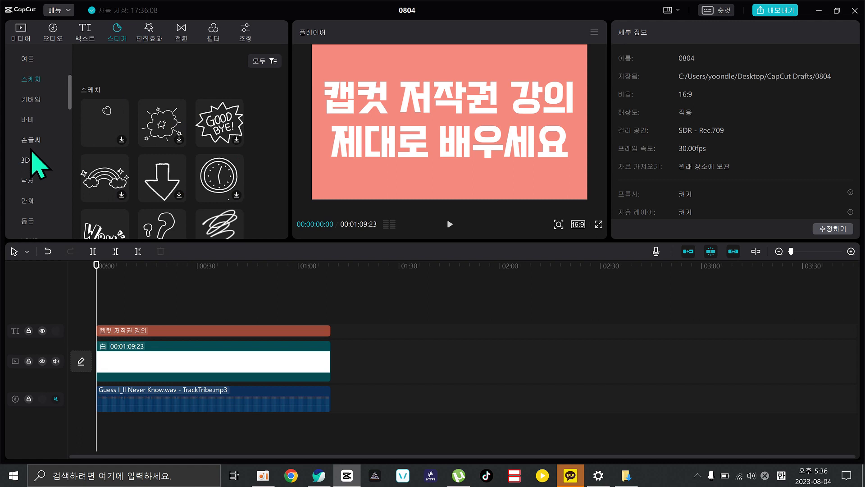
click(31, 140)
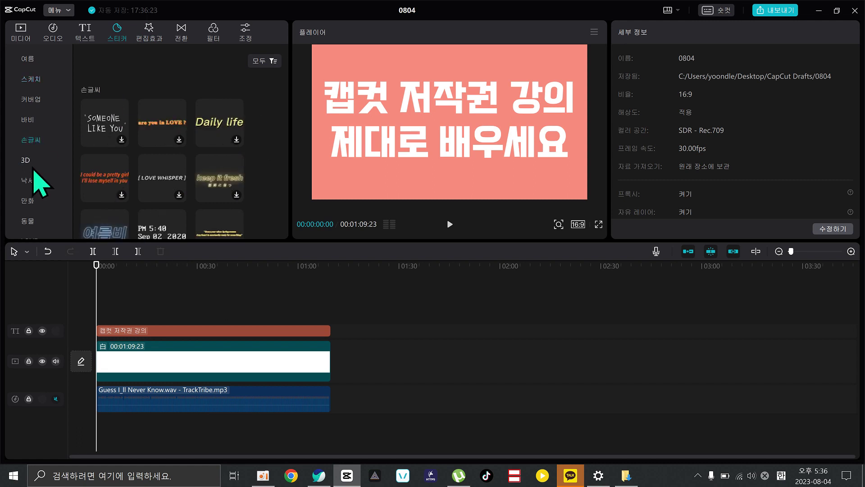
click(27, 158)
click(28, 182)
scroll(141, 184, down, 4)
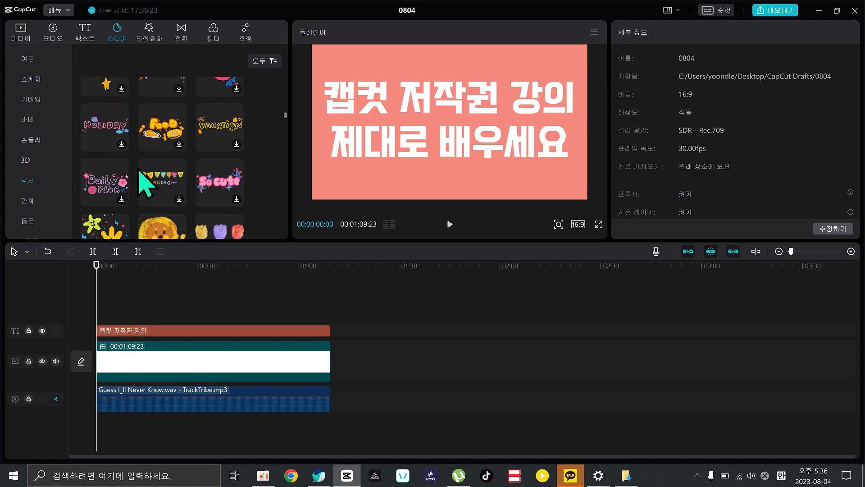
scroll(163, 170, down, 4)
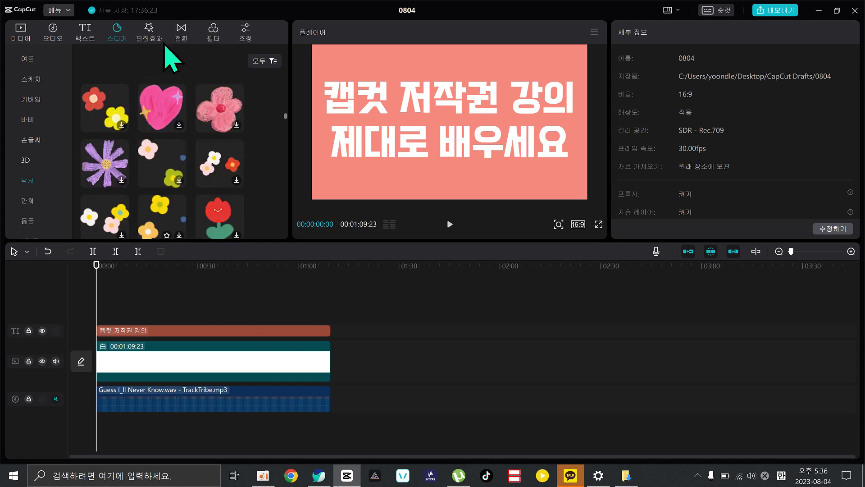
scroll(167, 185, up, 10)
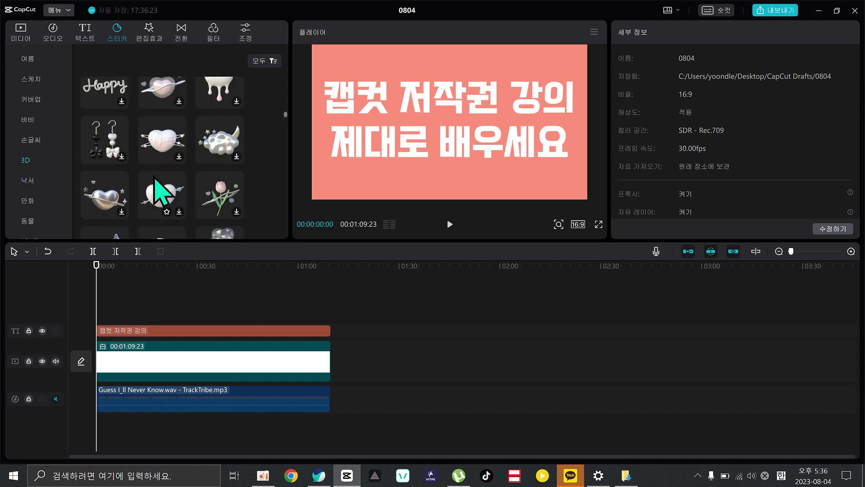
scroll(160, 192, up, 4)
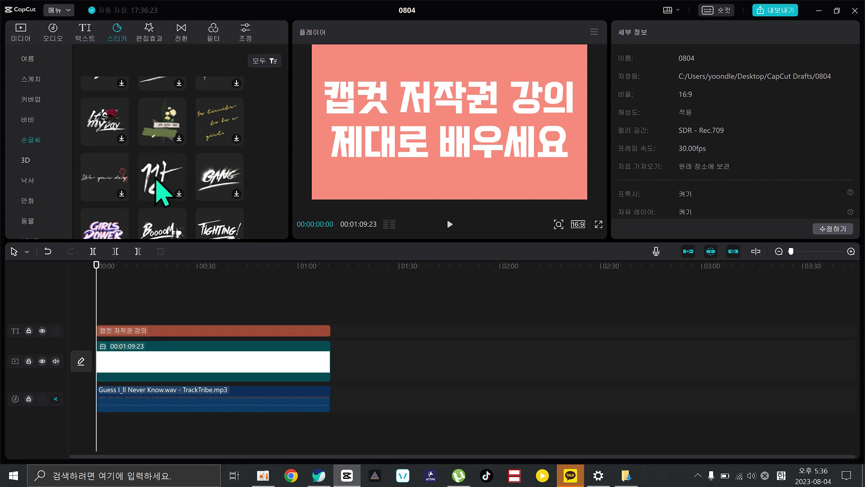
click(157, 180)
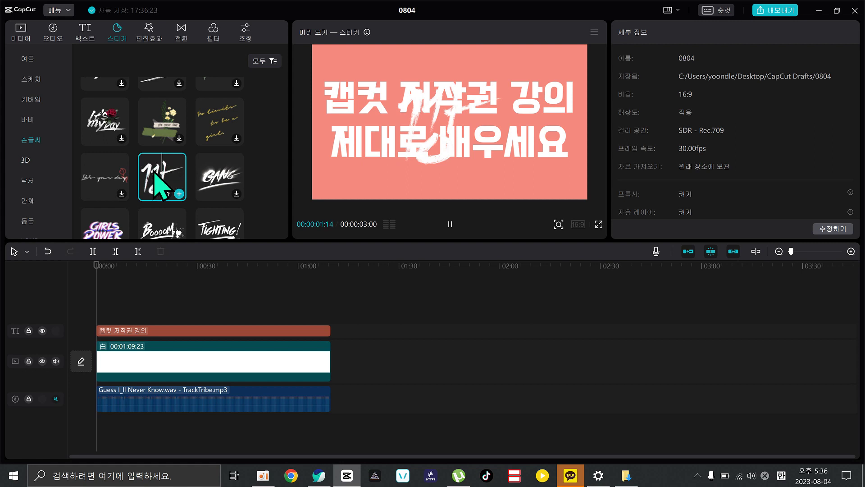
click(261, 162)
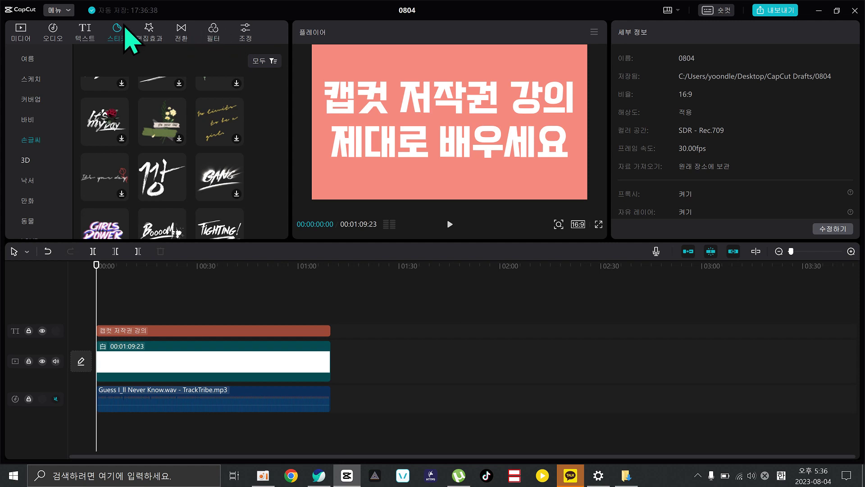
Look over the filter, effect, sticker and audio libraries again and show the text effect (편집효과) presets.
click(216, 36)
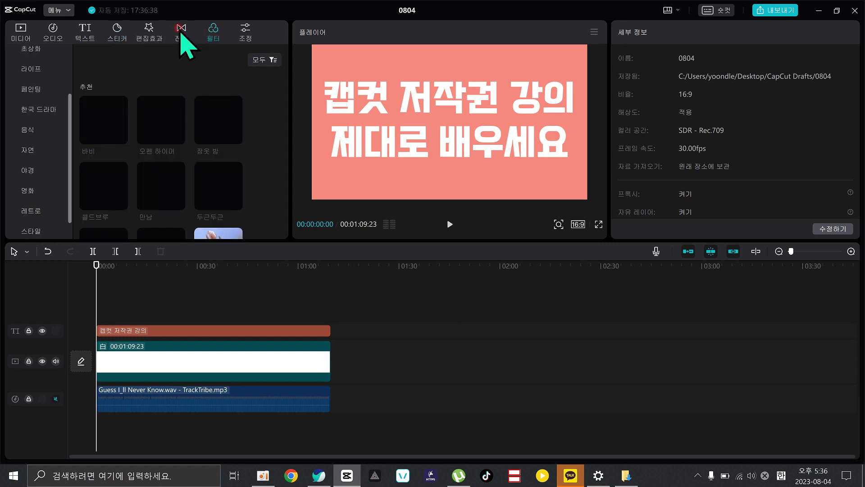
click(144, 36)
click(118, 37)
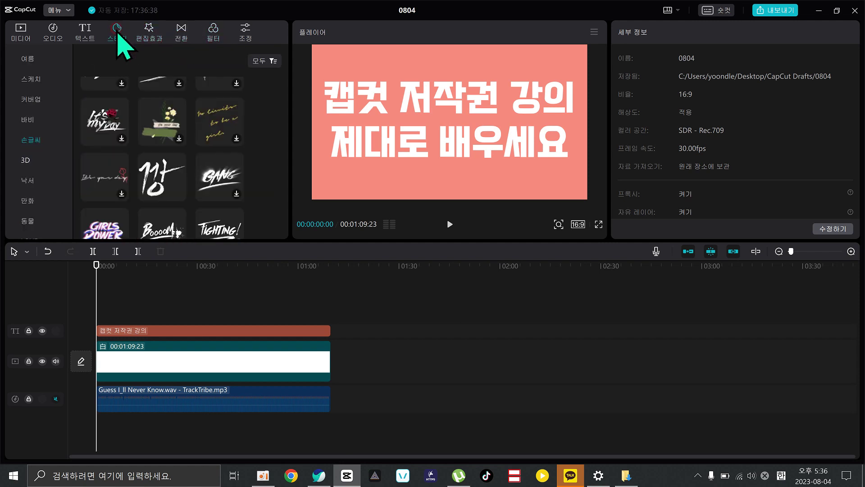
click(85, 32)
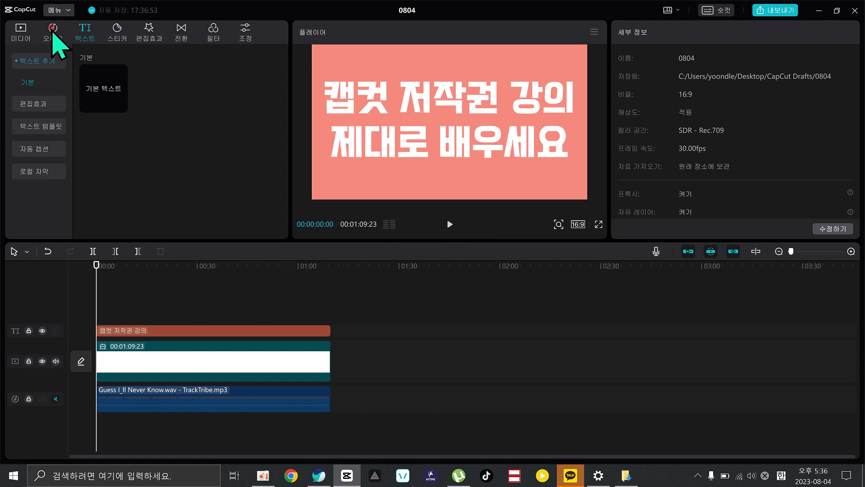
click(53, 33)
click(87, 33)
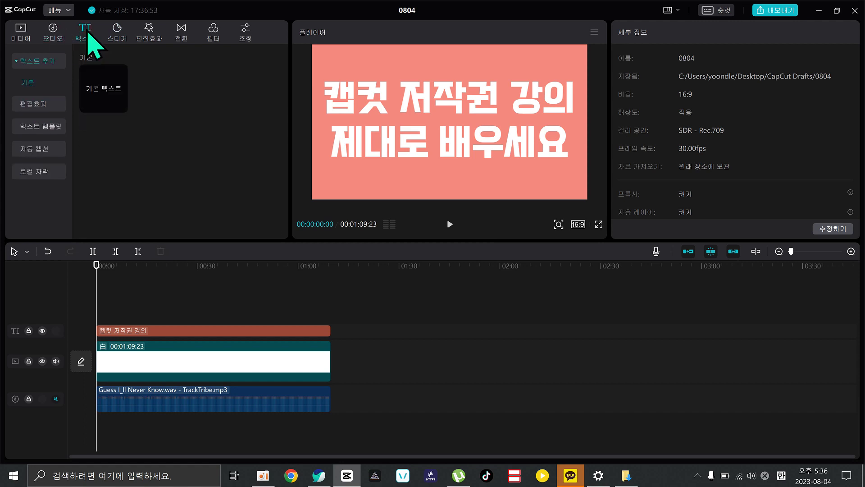
click(35, 105)
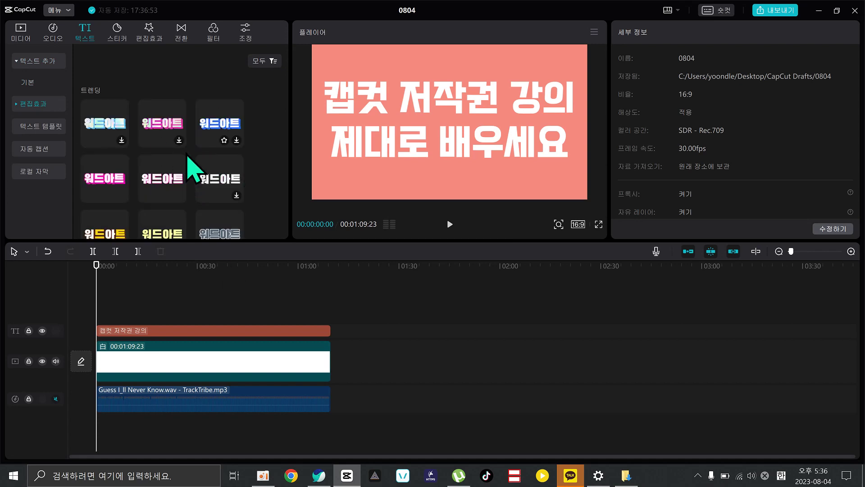
Look over the trending text templates (텍스트 템플릿), preview the Dream World template over the title, and close the preview.
click(34, 123)
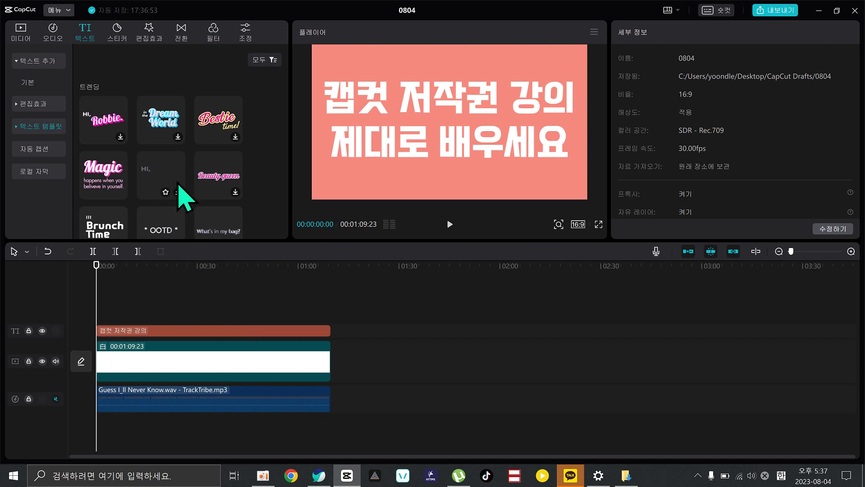
scroll(179, 184, down, 2)
scroll(179, 185, up, 2)
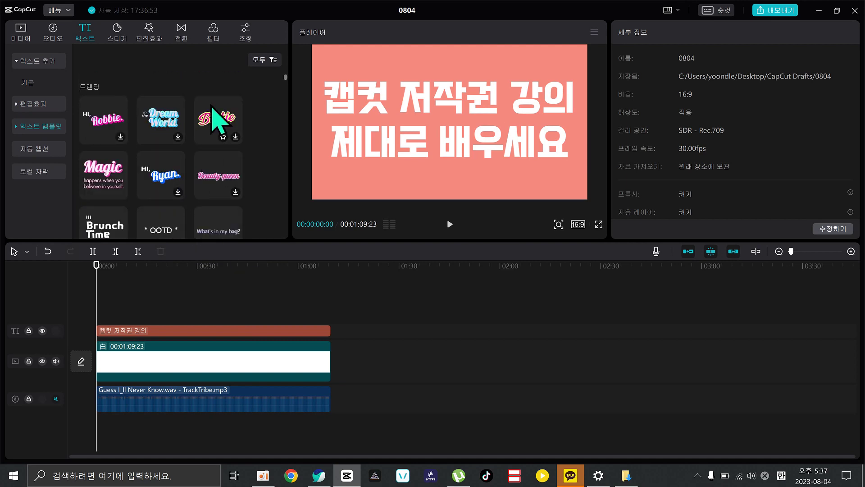
click(155, 118)
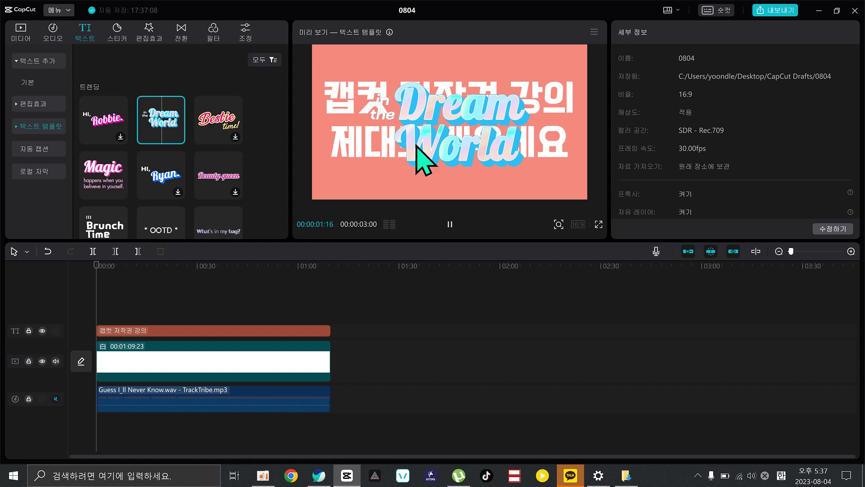
mouse_move(161, 127)
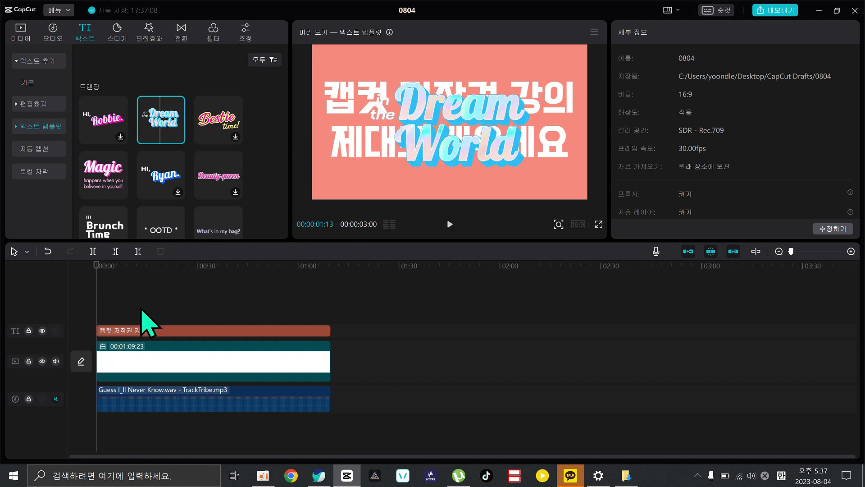
click(170, 287)
click(73, 276)
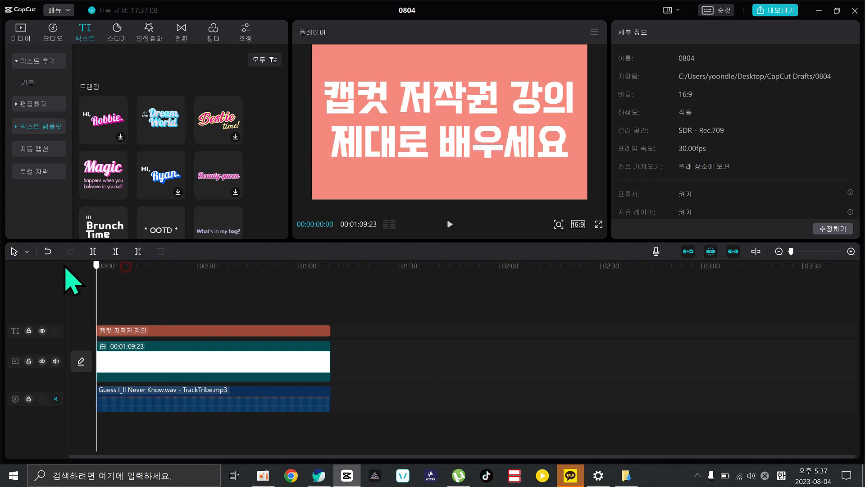
Look over the auto caption, text template and text effect sections and show the basic text preset.
click(44, 147)
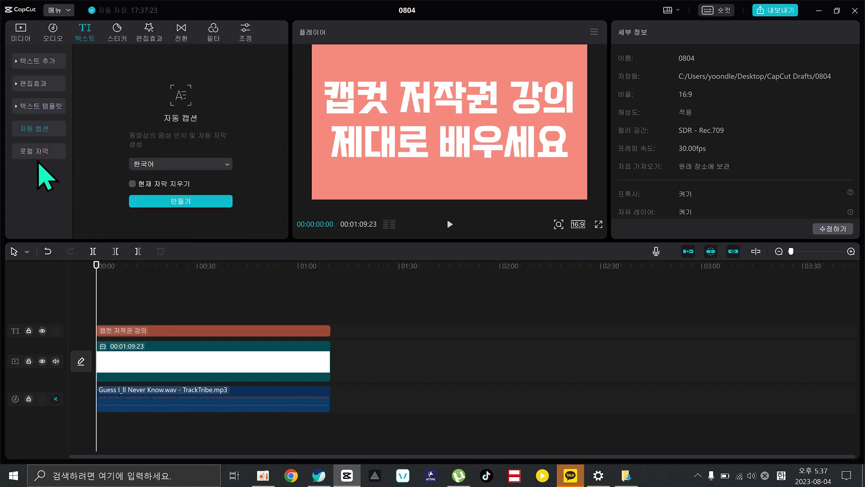
click(40, 106)
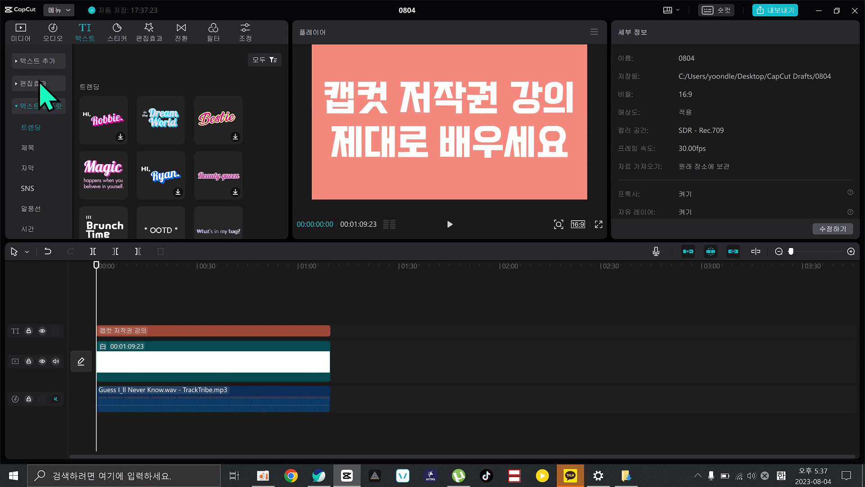
click(39, 83)
click(38, 63)
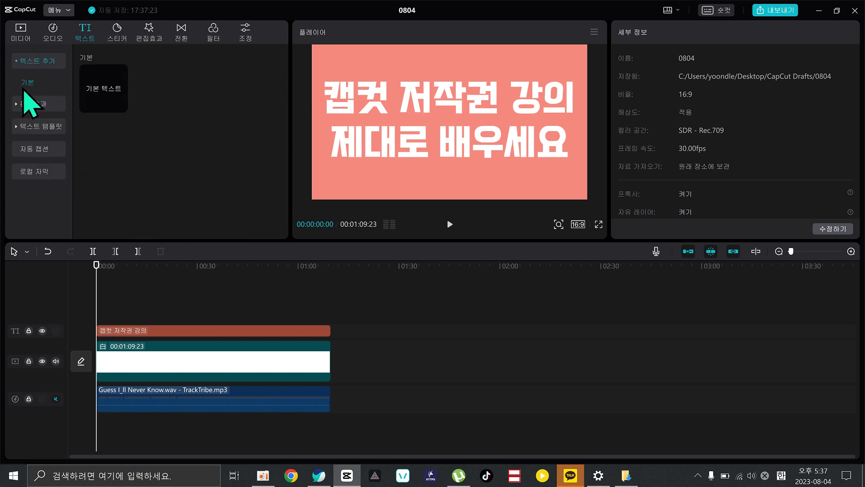
Add a default text clip (기본 텍스트) at the start of the timeline and select its text for editing.
mouse_move(118, 108)
click(121, 106)
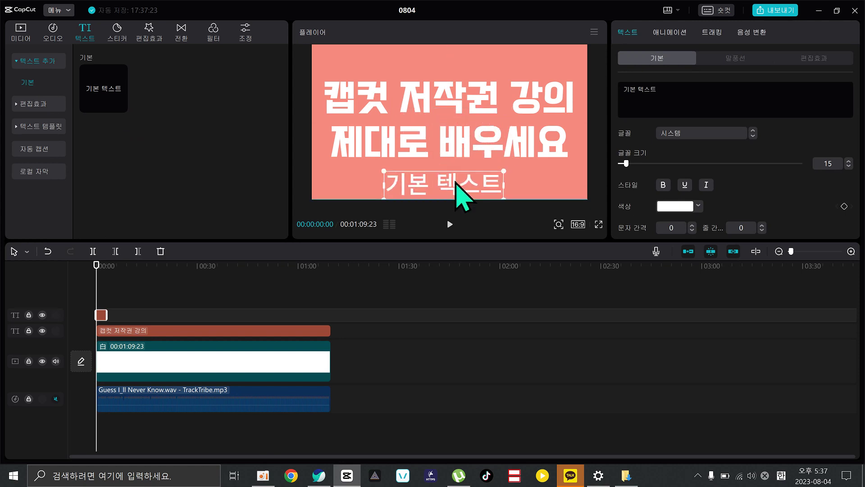
double_click(419, 178)
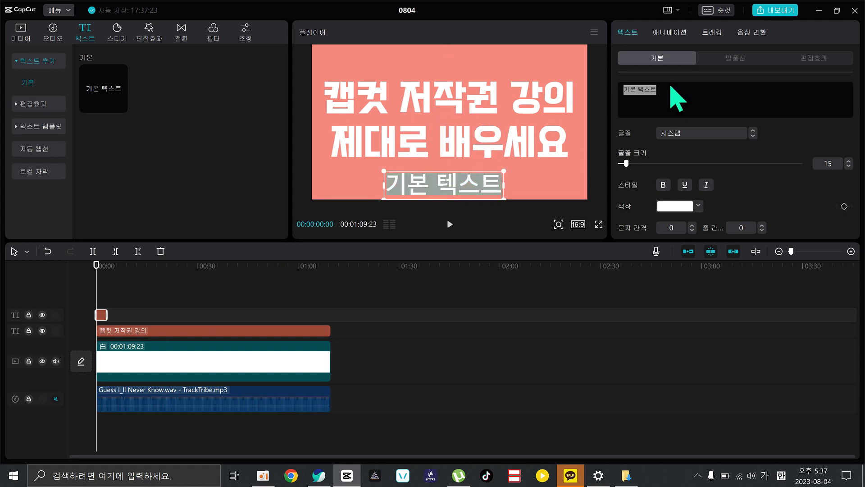
Compare the all-fonts (모두) and commercial (상업적) filters in the new text's font list, ending on all fonts.
click(687, 133)
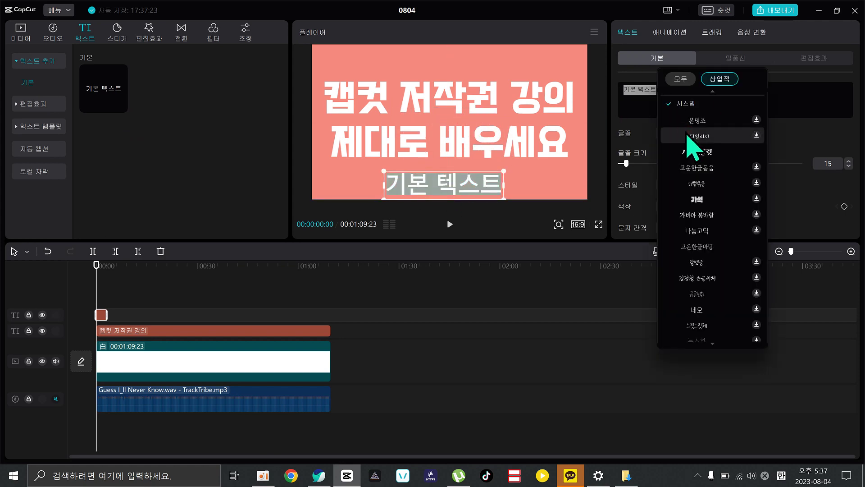
click(681, 79)
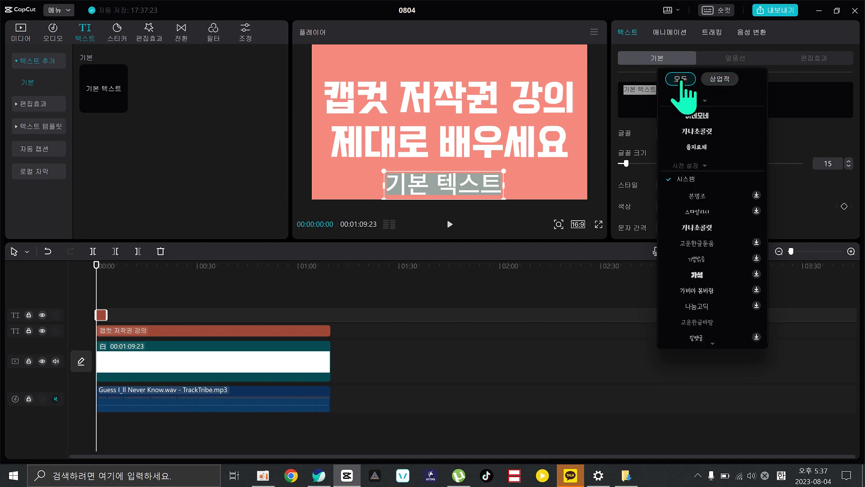
click(712, 79)
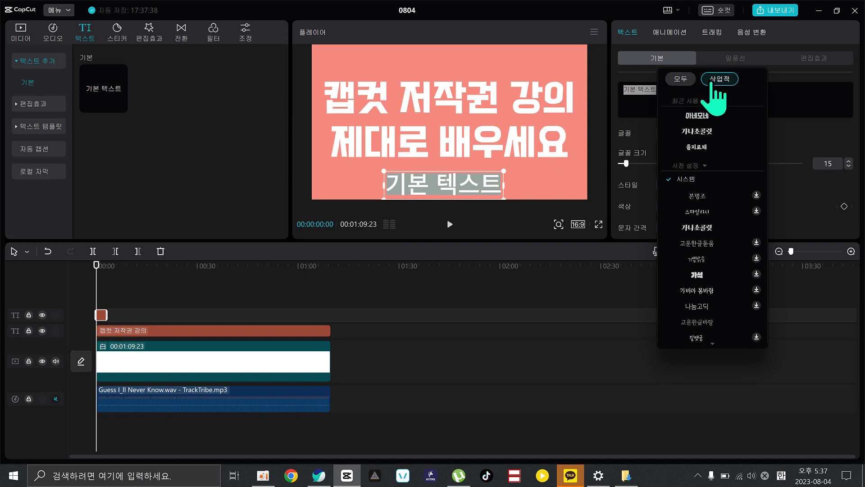
click(682, 79)
click(712, 78)
click(688, 77)
click(719, 81)
click(682, 80)
click(718, 81)
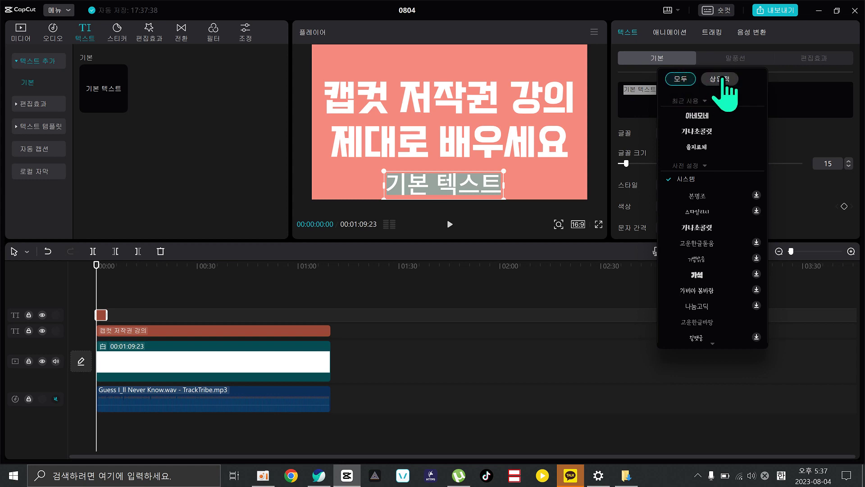
click(685, 80)
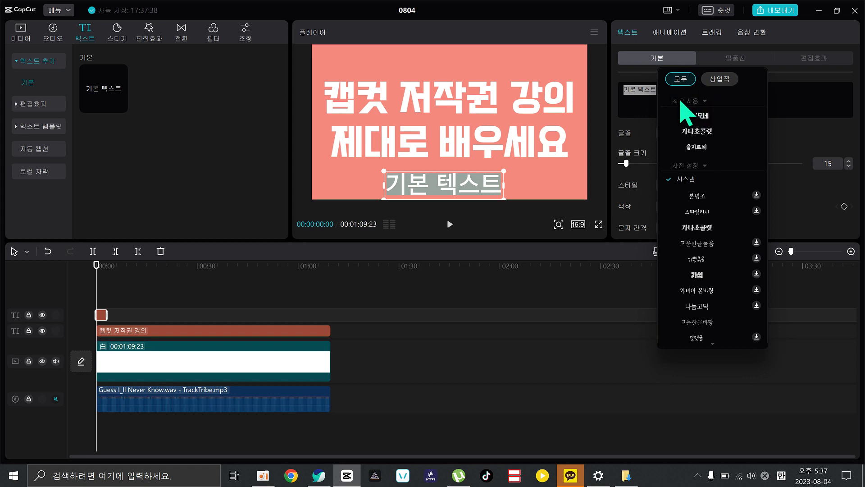
Collapse the preset (사전 설정), recently used (최근 사용) and system font (시스템 글꼴) groups in the font list.
click(692, 165)
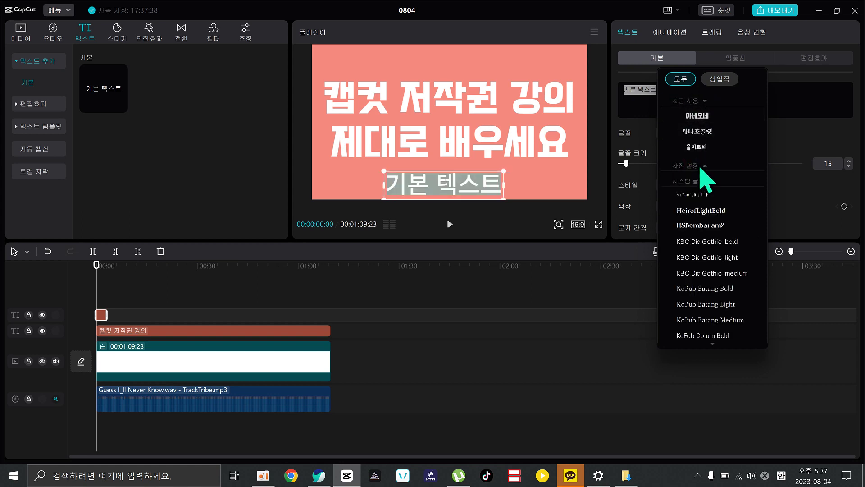
click(706, 102)
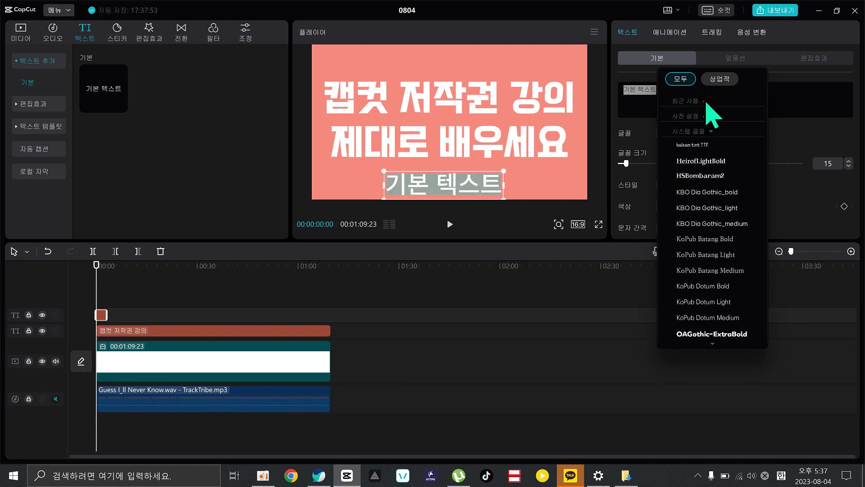
click(708, 134)
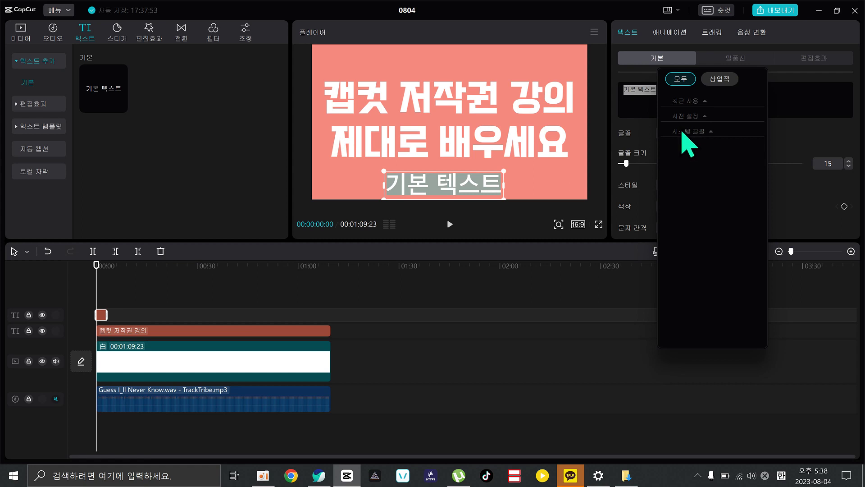
Expand the system font group (시스템 글꼴) and examine its fonts, previewing several of them on the default text.
click(702, 135)
scroll(716, 194, down, 5)
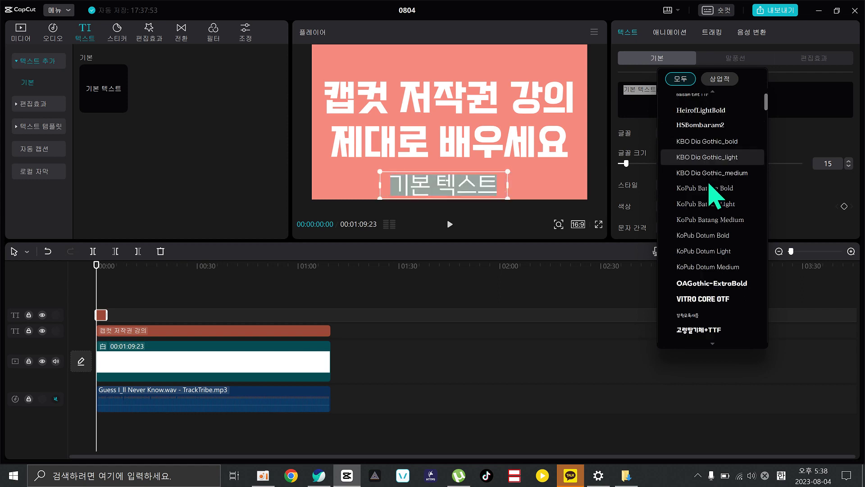
scroll(710, 258, up, 10)
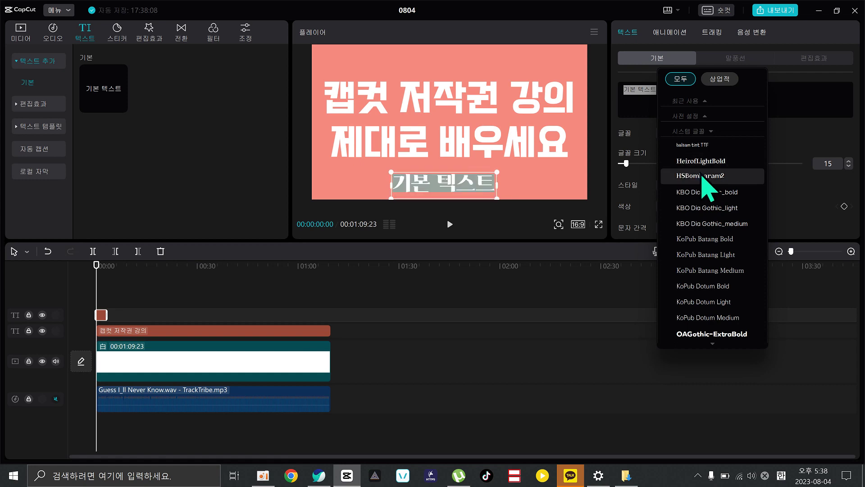
scroll(702, 176, down, 3)
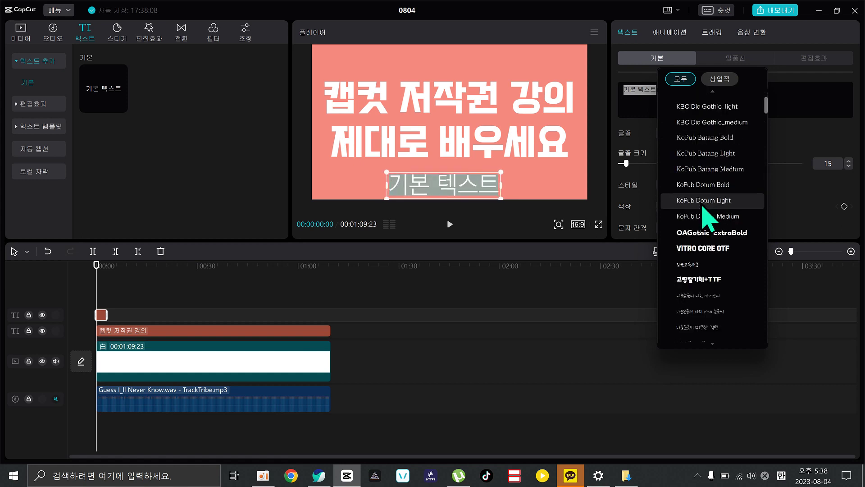
scroll(705, 195, up, 2)
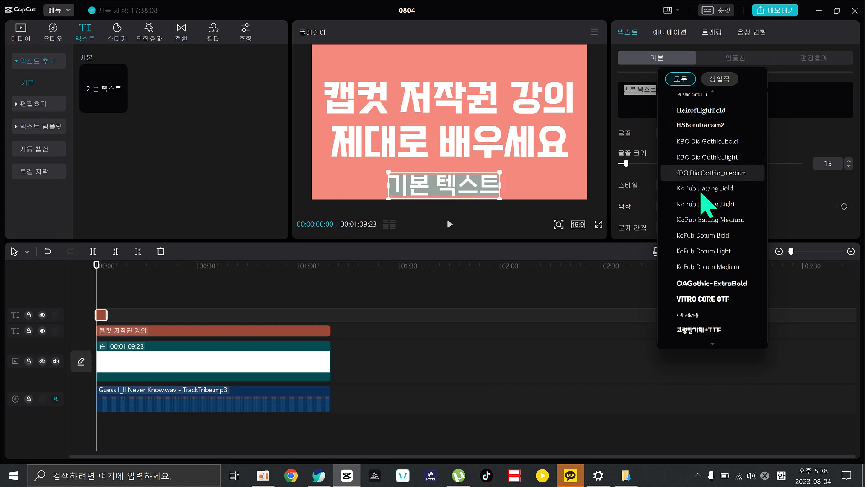
scroll(702, 196, up, 2)
scroll(703, 198, down, 3)
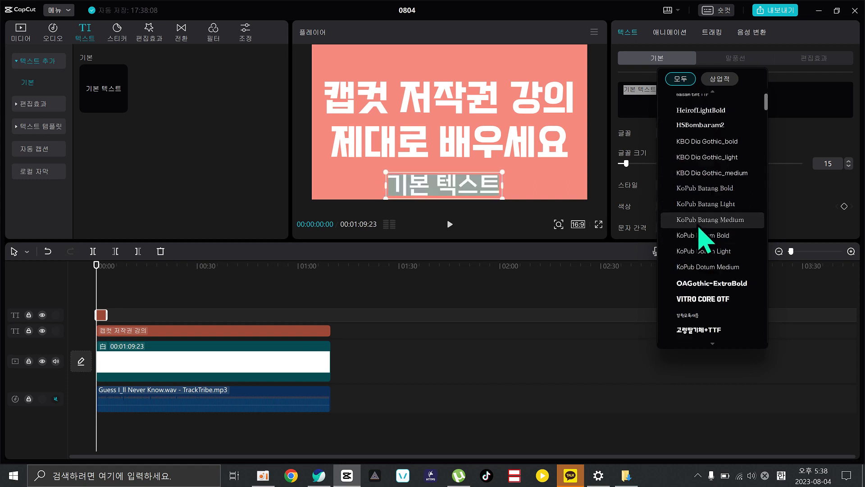
scroll(713, 266, down, 2)
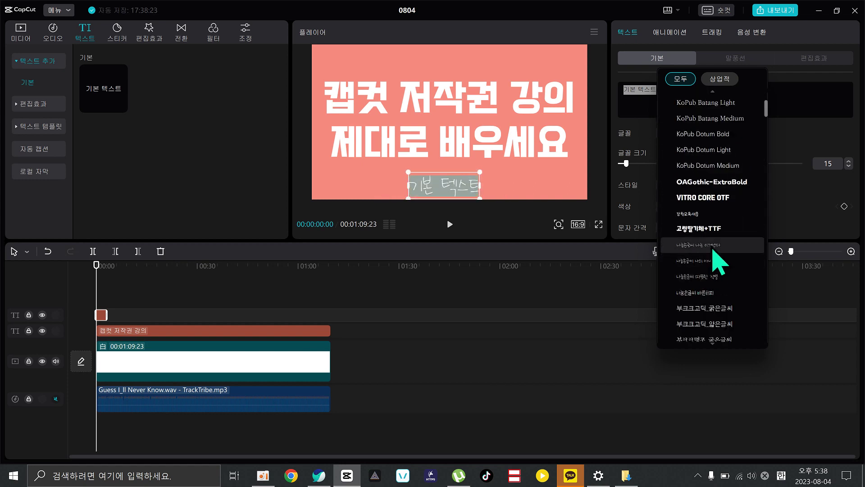
scroll(717, 244, down, 5)
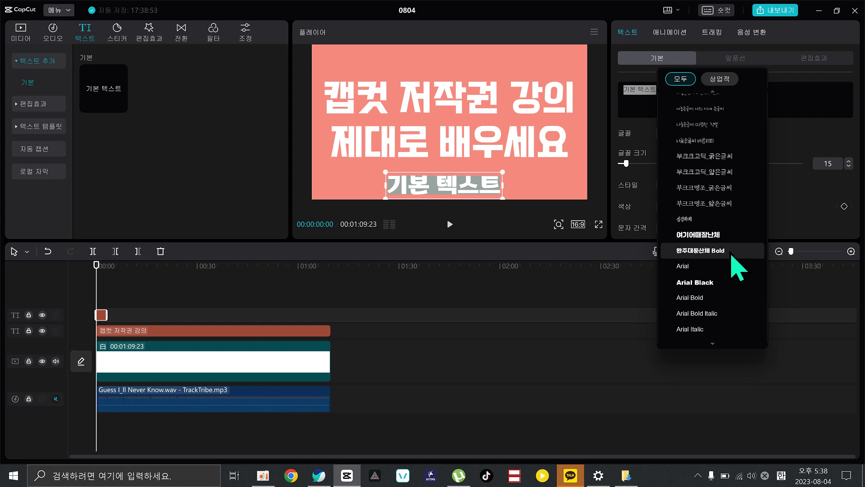
Switch to the web browser and search for 눈누폰트 in a new tab.
click(319, 476)
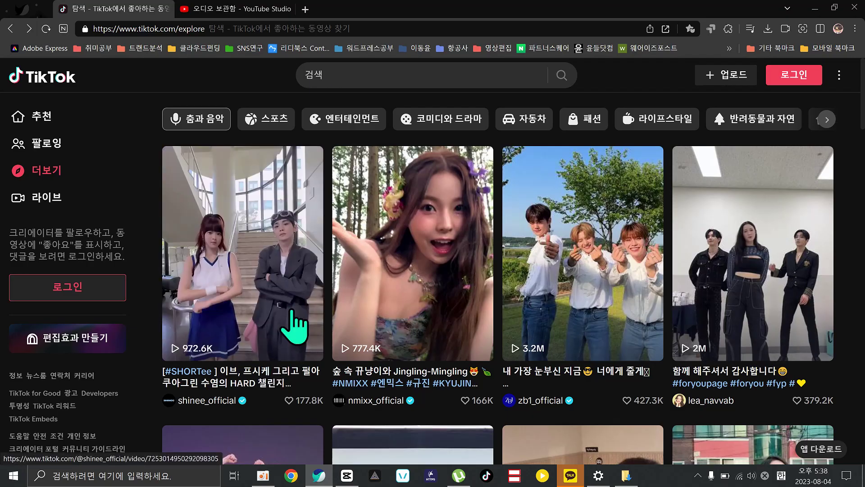
click(227, 9)
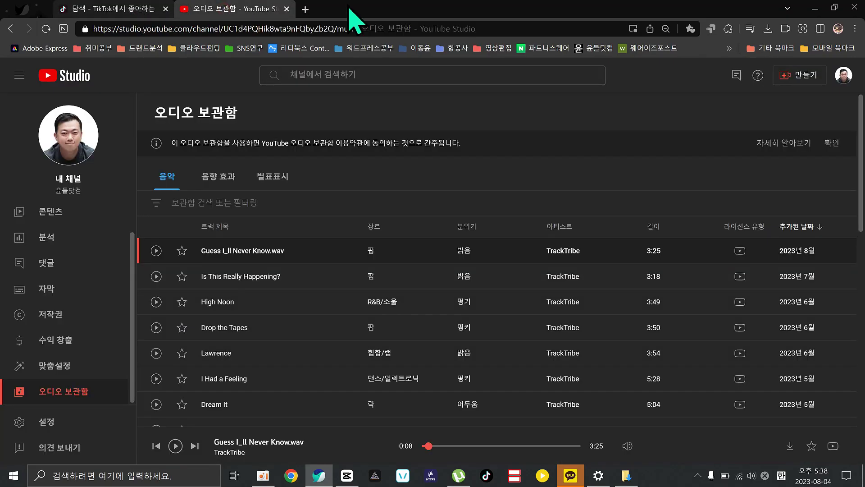
click(305, 9)
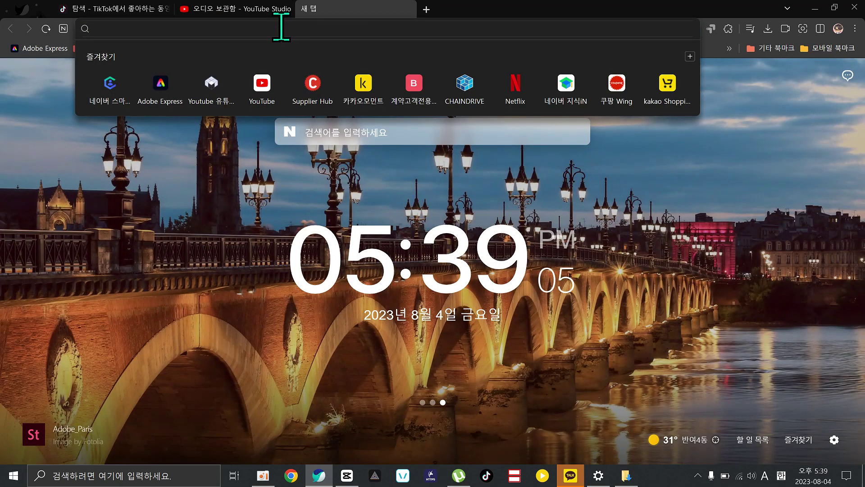
text(sns)
key(BackSpace)
key(BackSpace)
key(BackSpace)
key(Hangul)
text(눈누)
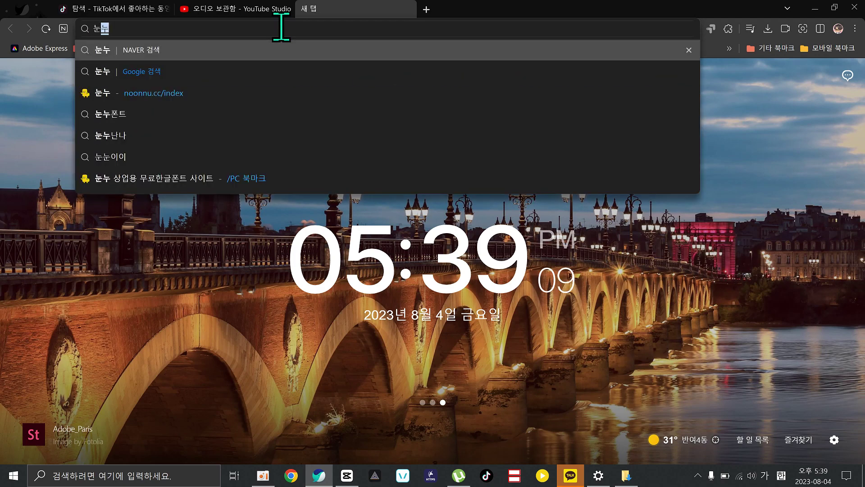
text(폰트)
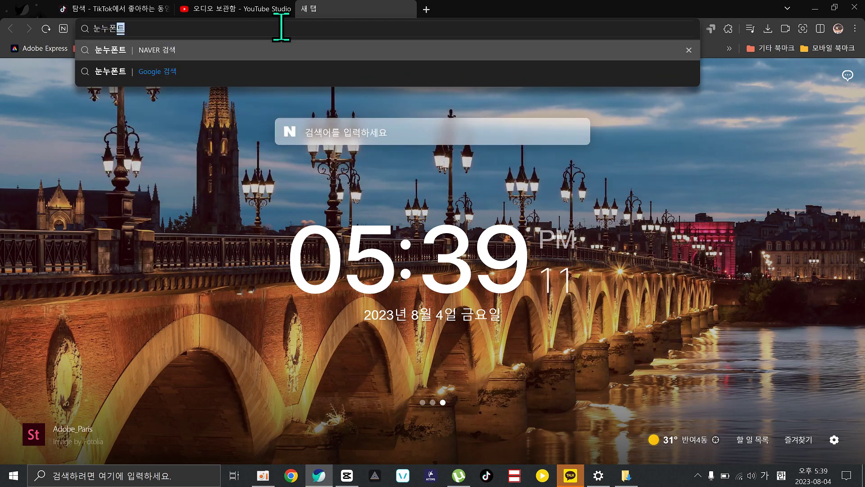
key(Return)
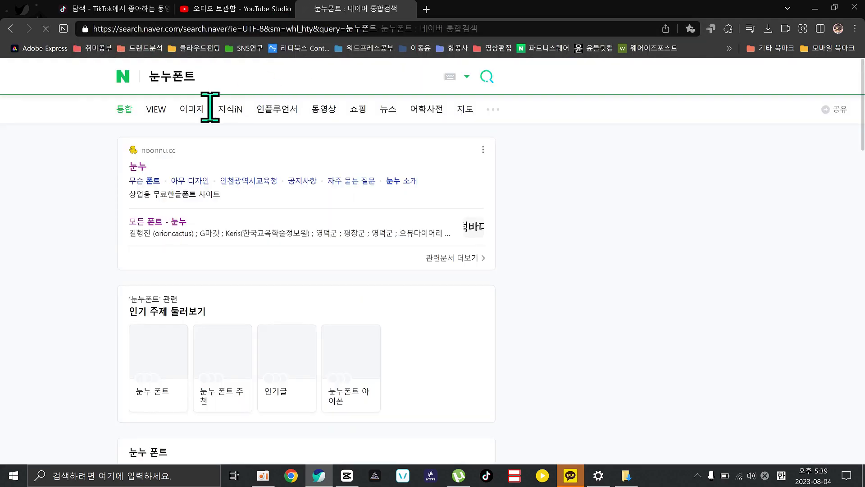
Open the 강원특별자치도체 font on the Noonnu site and go to the download section of its official page.
click(136, 170)
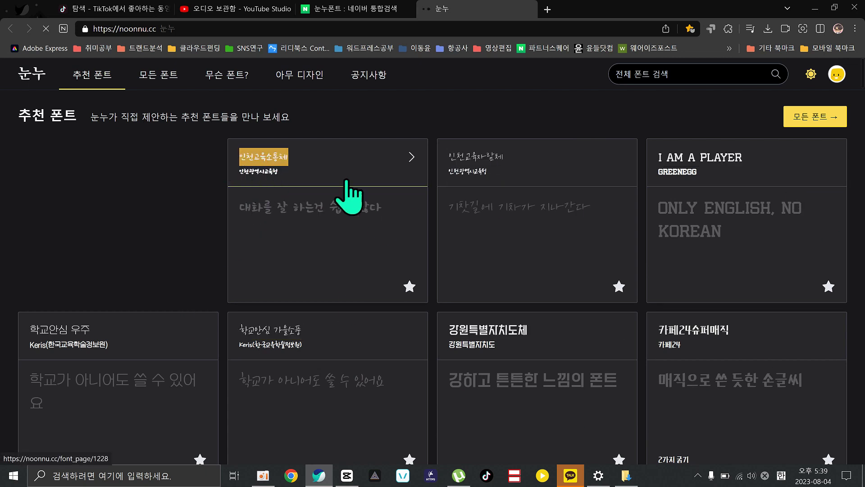
click(487, 338)
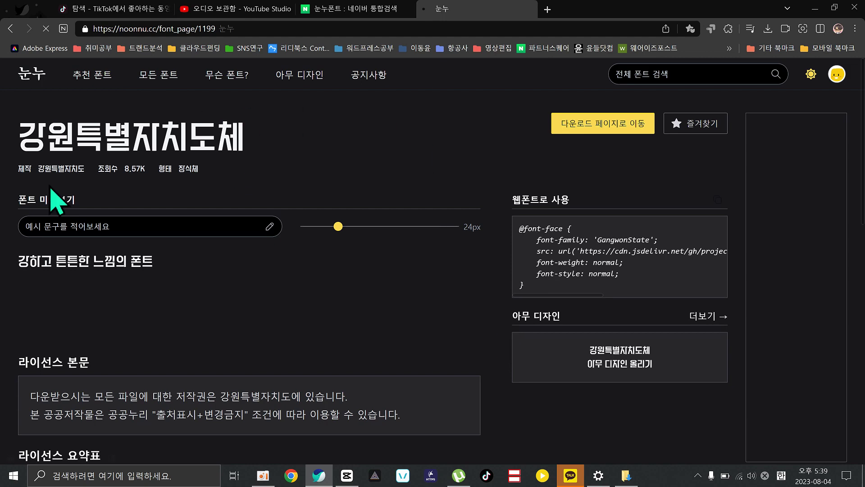
click(597, 125)
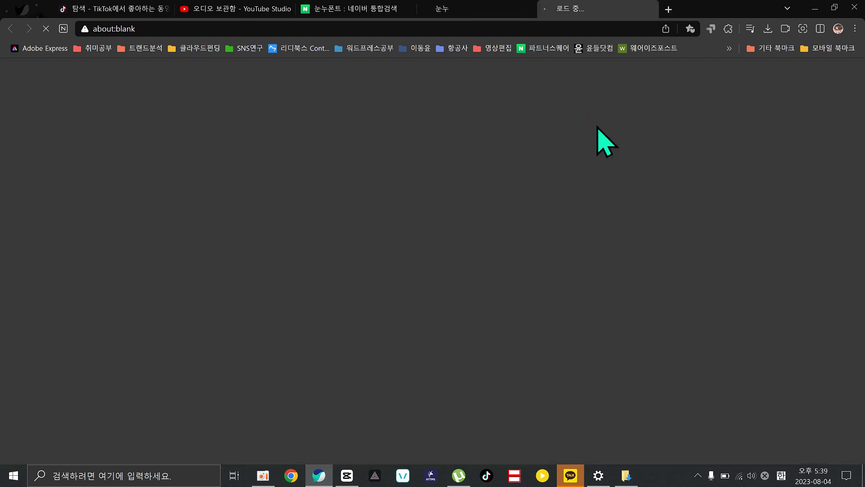
scroll(494, 329, down, 10)
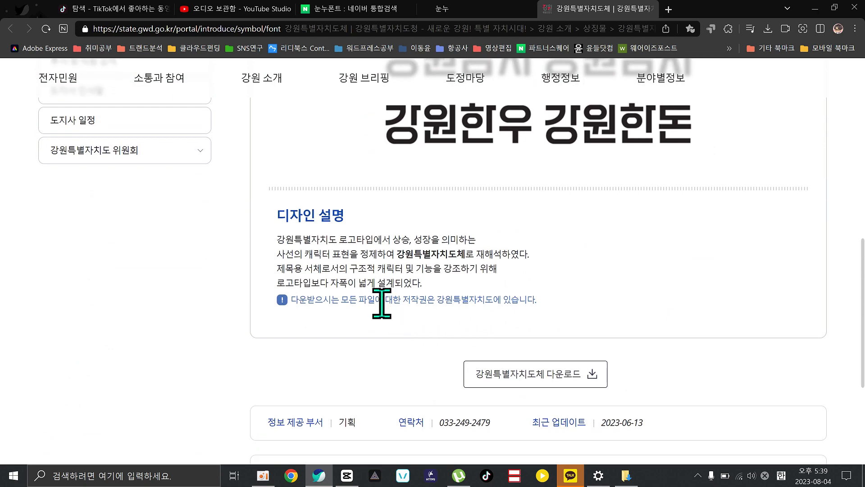
Examine the copyright notice and the public-work usage condition around the 강원특별자치도체 download on its official page.
drag(315, 300, 512, 305)
click(427, 263)
scroll(427, 264, down, 1)
scroll(426, 265, down, 4)
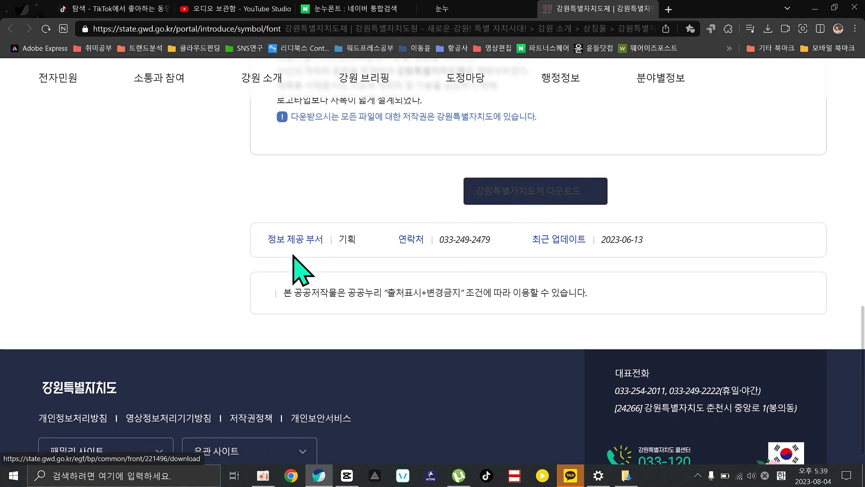
scroll(265, 293, up, 5)
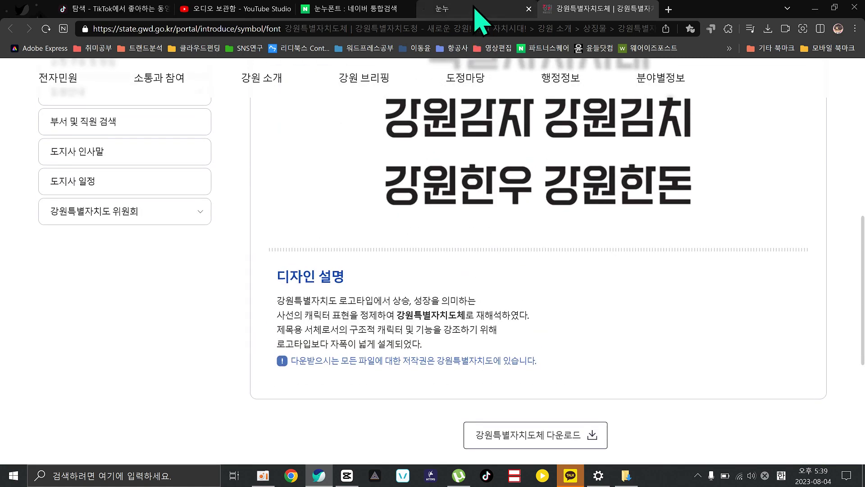
Read the licence text and usage summary table for 강원특별자치도체 on Noonnu, and return to the recommended fonts page.
click(474, 9)
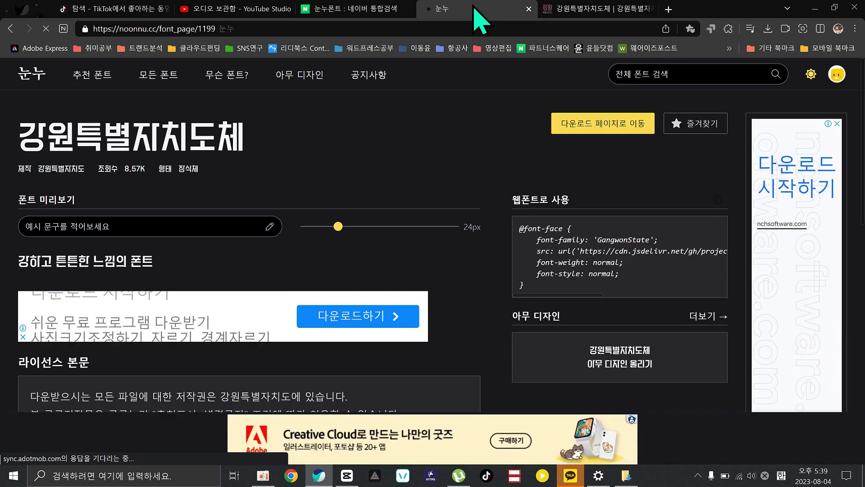
scroll(192, 276, down, 4)
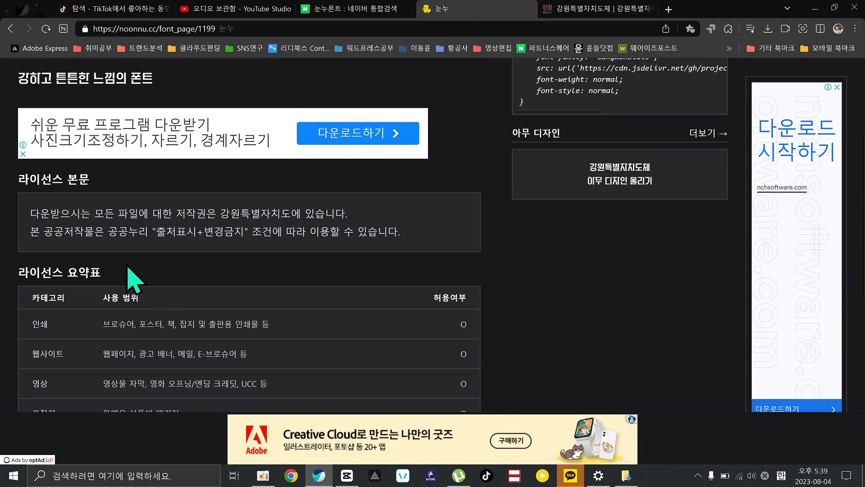
drag(40, 212, 419, 245)
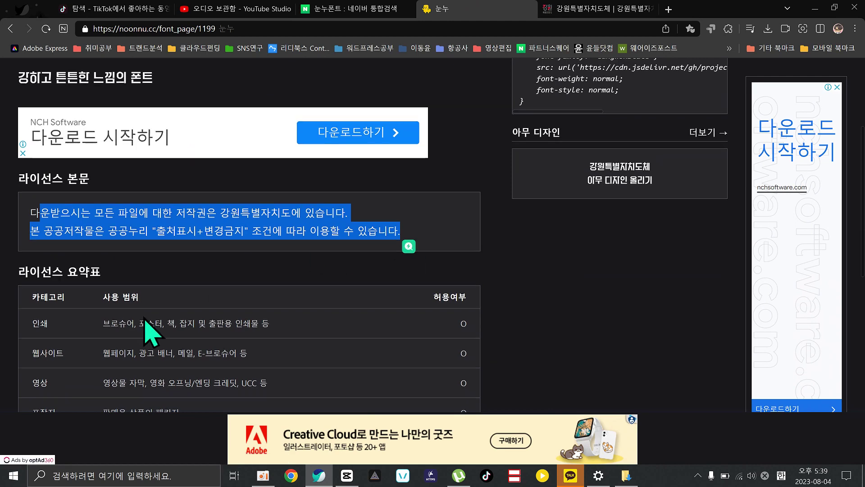
scroll(153, 325, down, 3)
drag(106, 201, 270, 204)
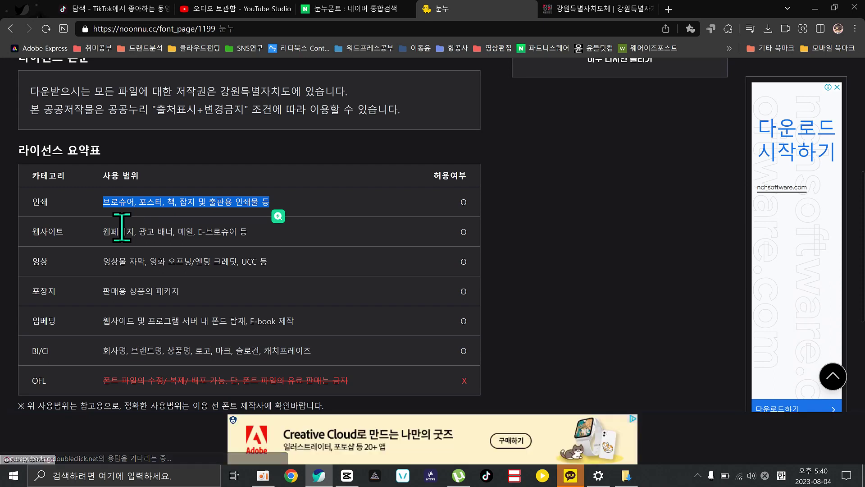
click(103, 231)
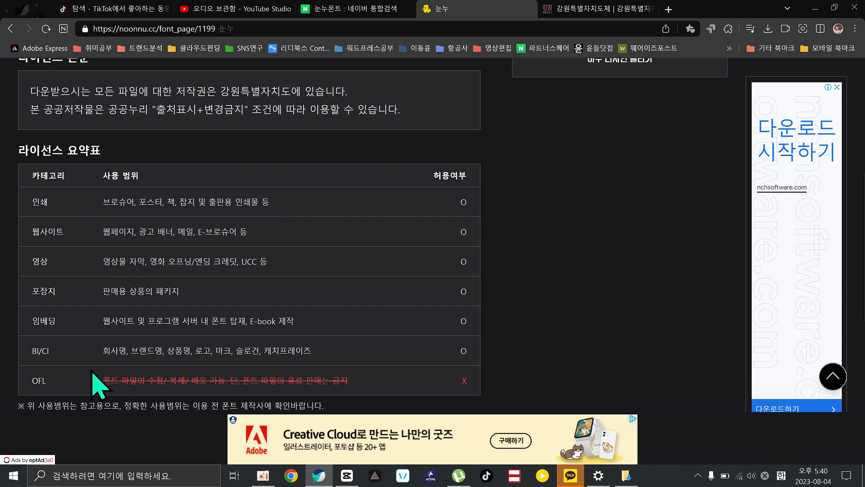
scroll(90, 369, down, 1)
scroll(90, 369, down, 2)
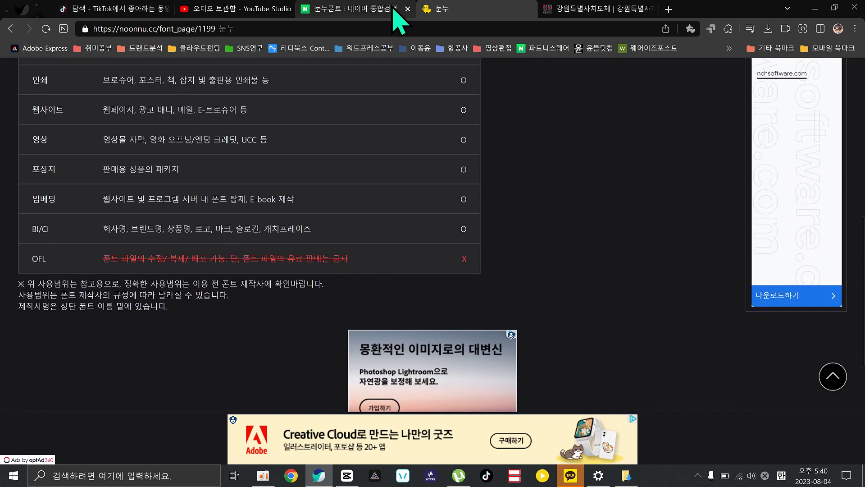
scroll(517, 164, up, 7)
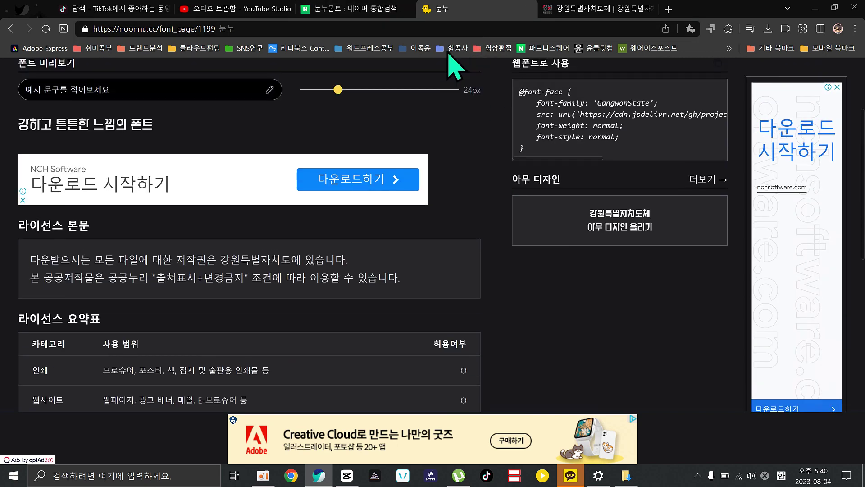
scroll(58, 72, up, 3)
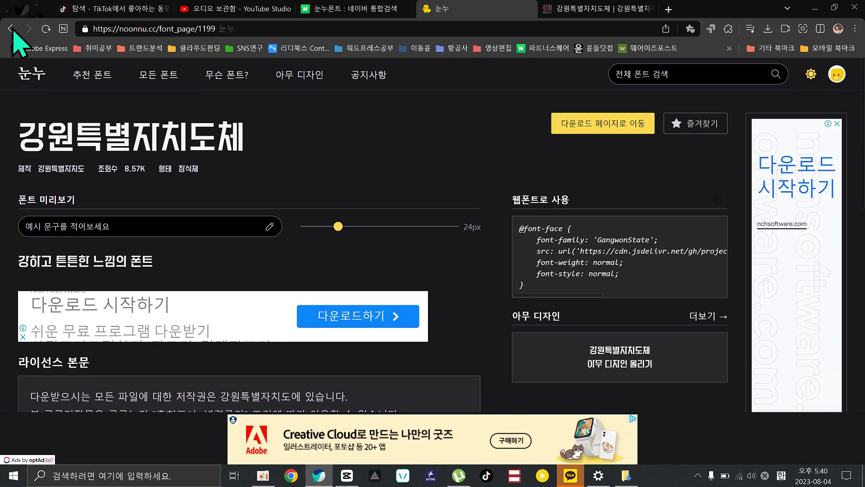
click(12, 29)
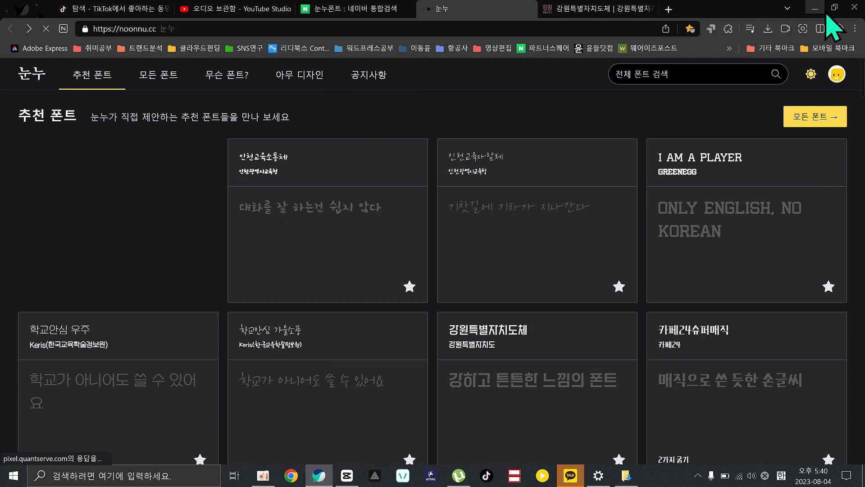
Switch to CapCut and look through the system fonts (시스템 글꼴) available for the default text.
click(346, 475)
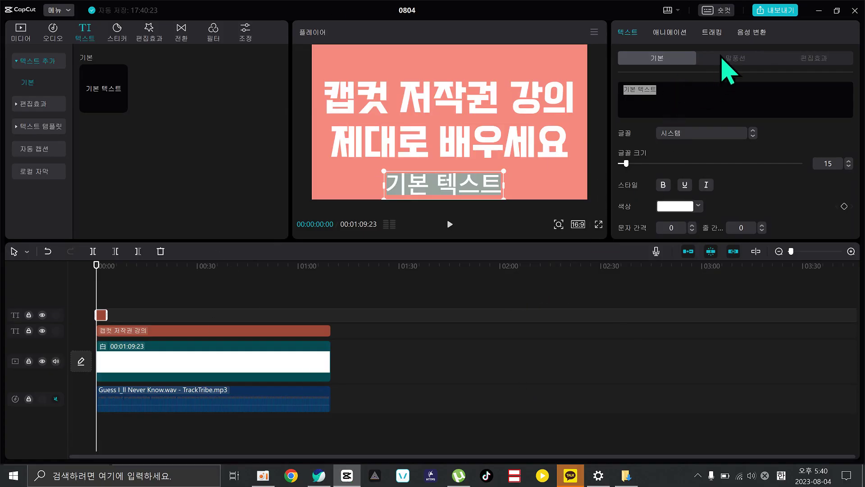
click(678, 133)
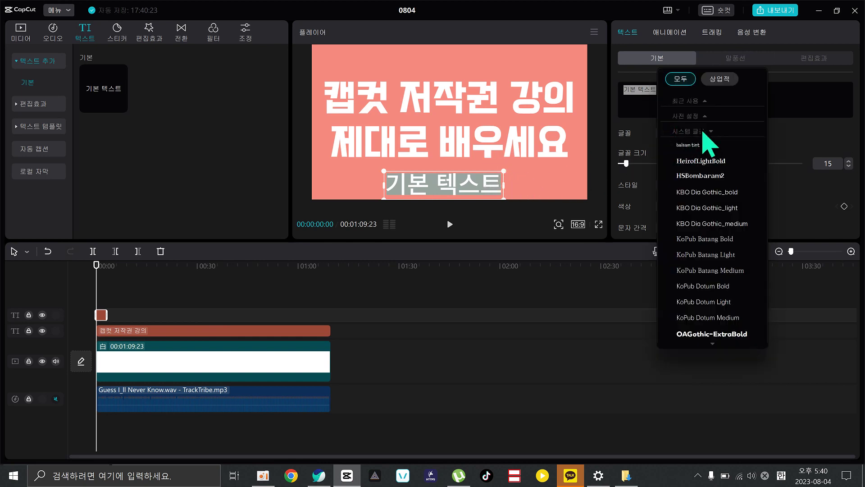
scroll(676, 312, down, 10)
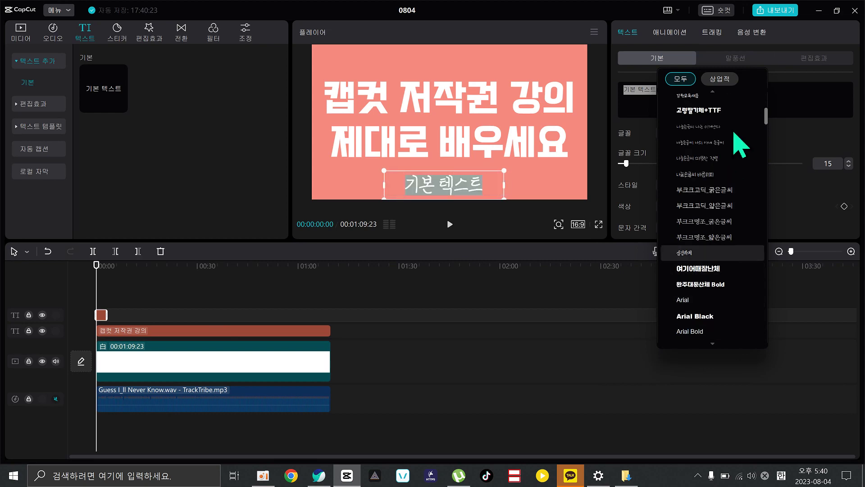
scroll(669, 270, down, 5)
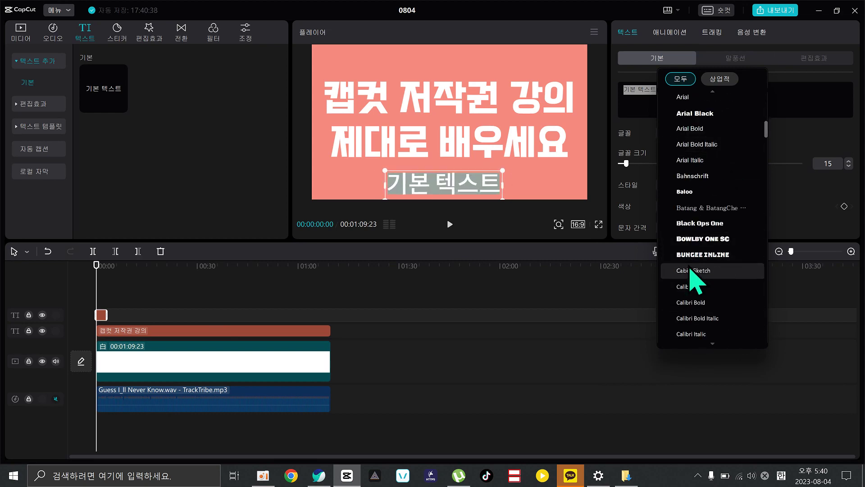
scroll(686, 271, up, 10)
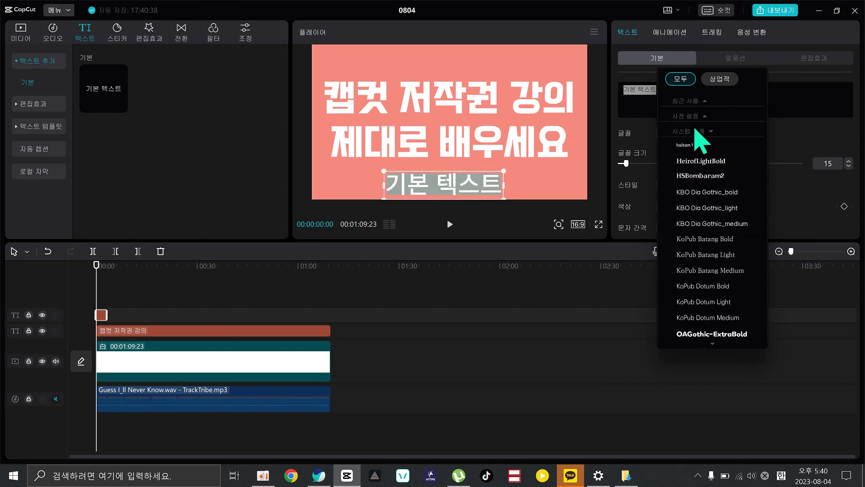
Collapse the system font group (시스템 글꼴), expand the preset group (사전 설정) and examine its downloadable fonts.
click(699, 132)
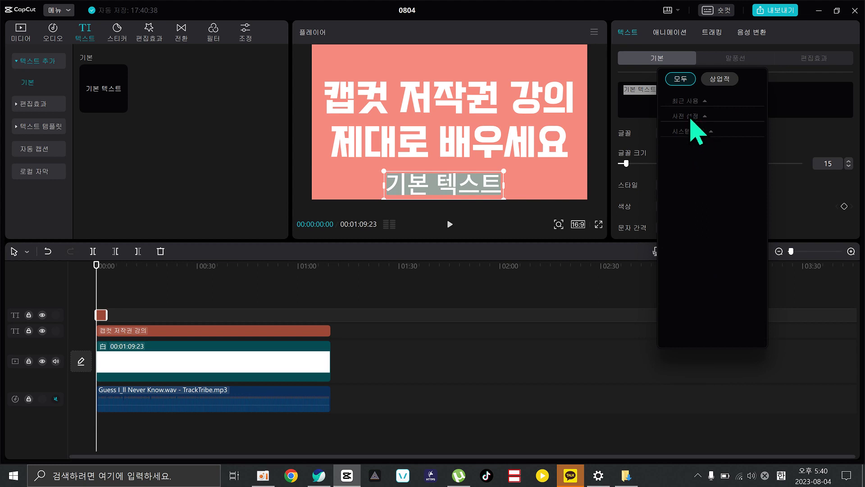
click(704, 115)
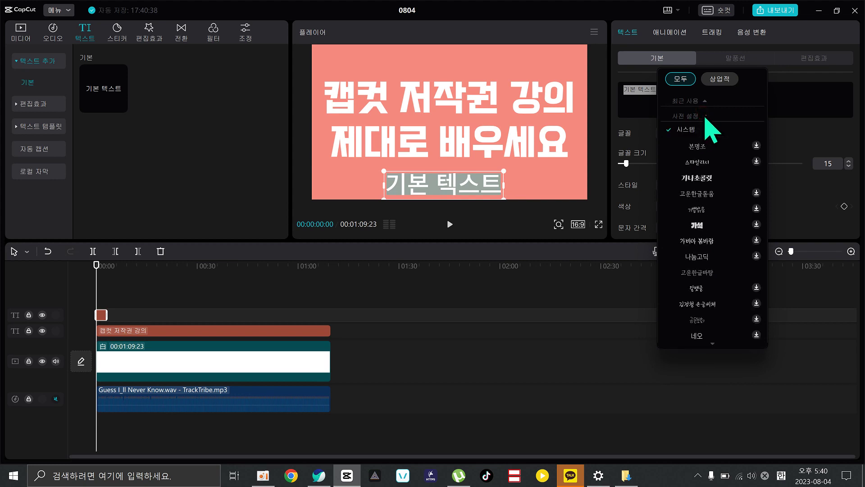
scroll(712, 153, down, 10)
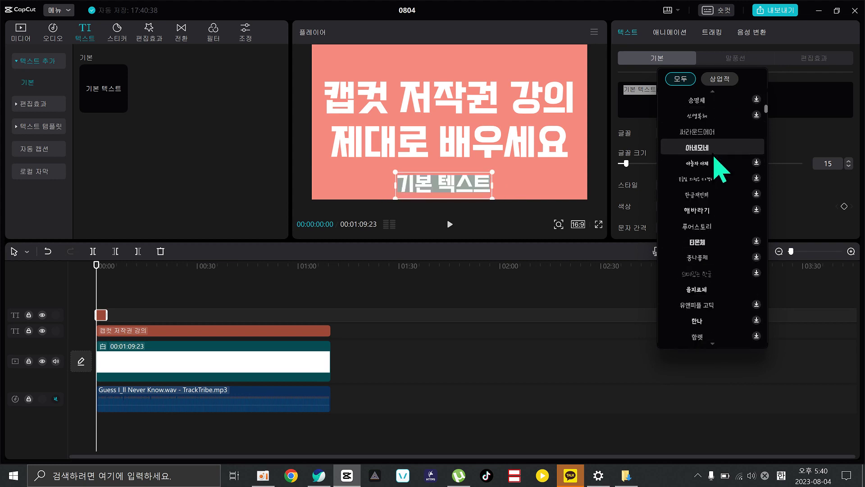
scroll(715, 156, down, 8)
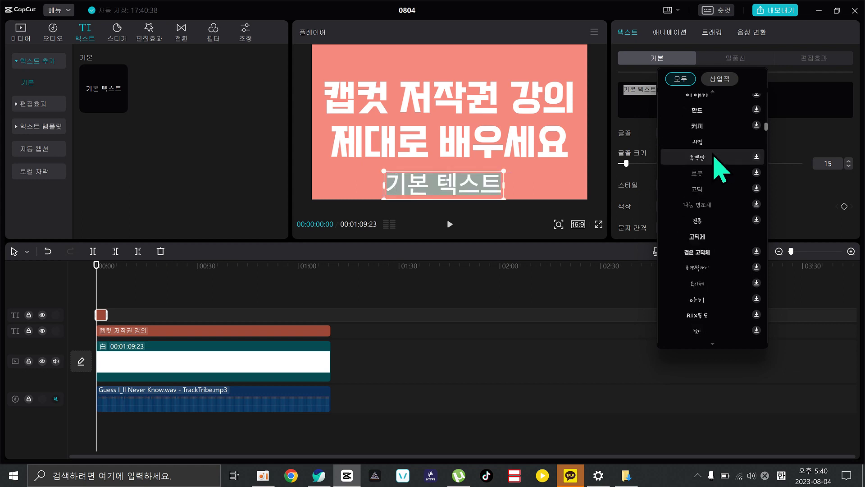
scroll(720, 169, down, 10)
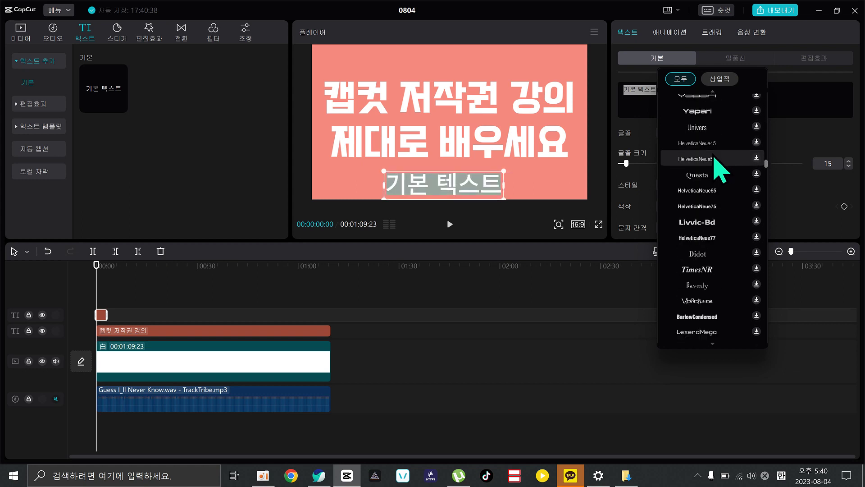
scroll(715, 158, down, 5)
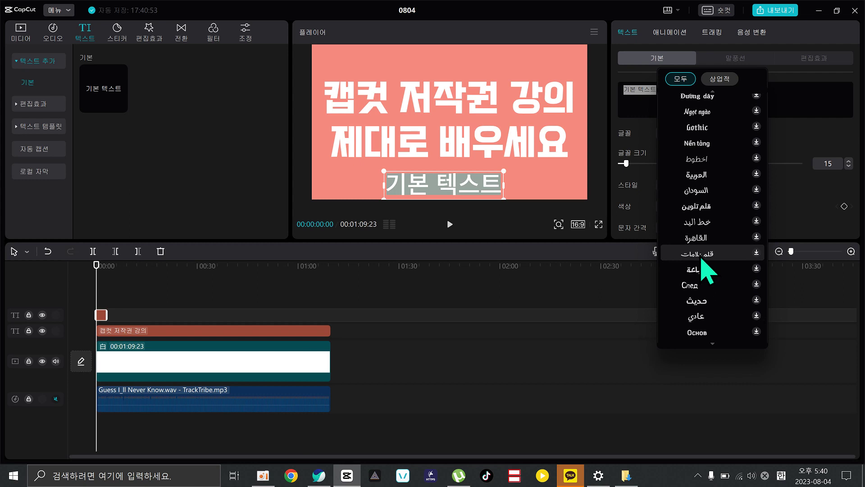
scroll(703, 261, down, 15)
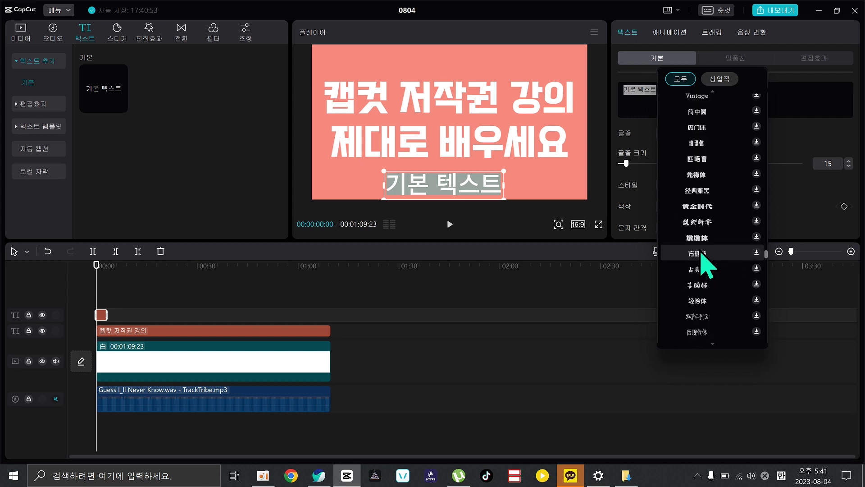
scroll(702, 253, up, 20)
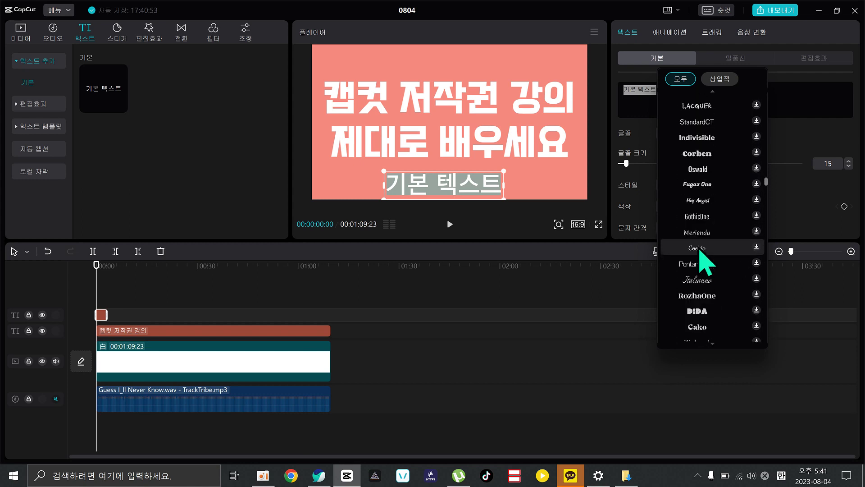
scroll(706, 263, up, 10)
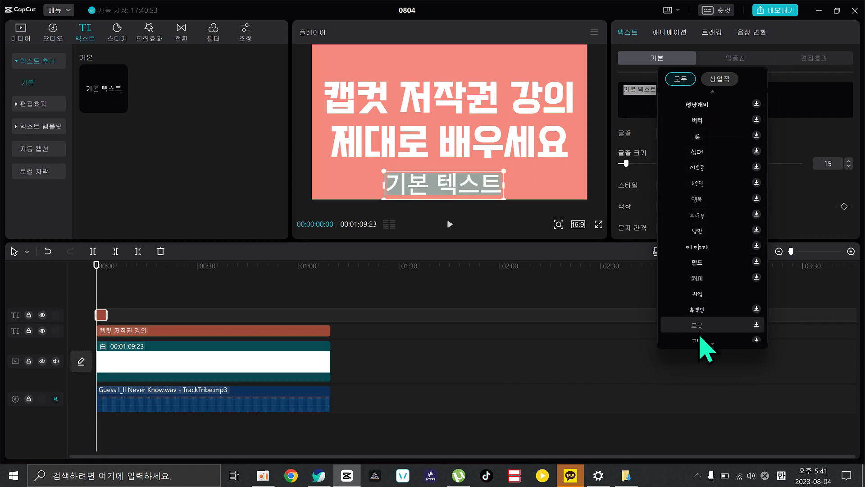
scroll(710, 249, down, 3)
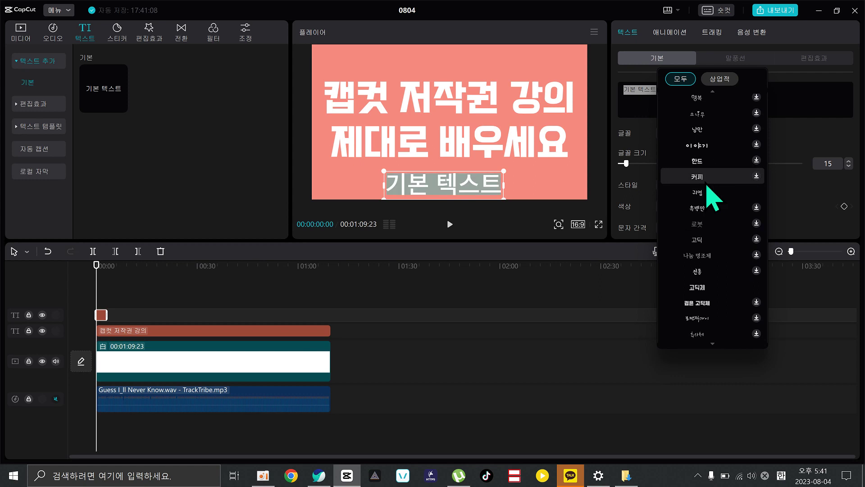
scroll(716, 192, down, 3)
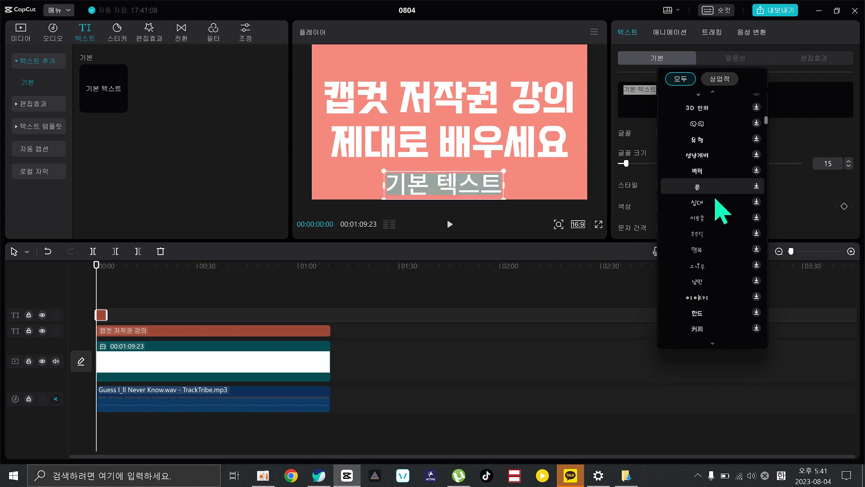
scroll(714, 201, down, 3)
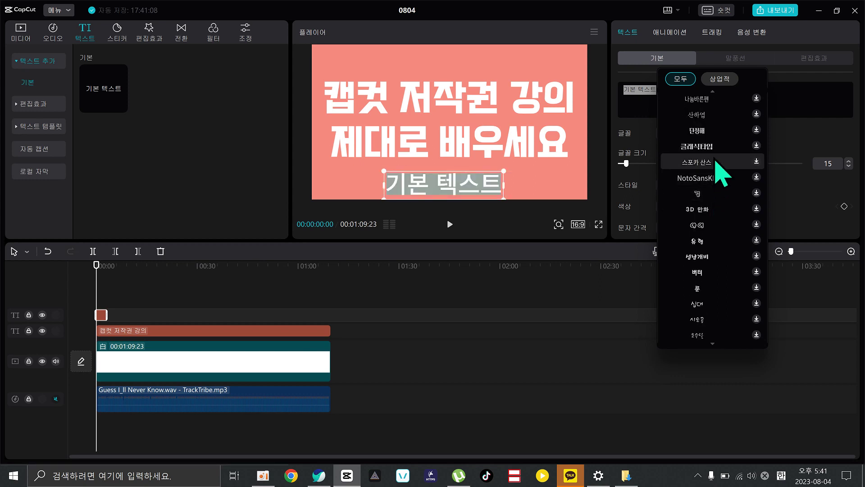
scroll(715, 186, up, 3)
scroll(712, 205, up, 3)
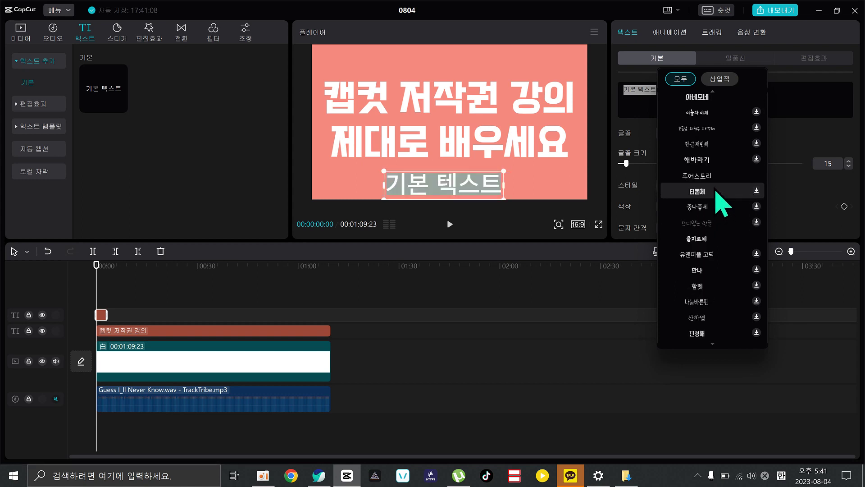
scroll(716, 190, up, 3)
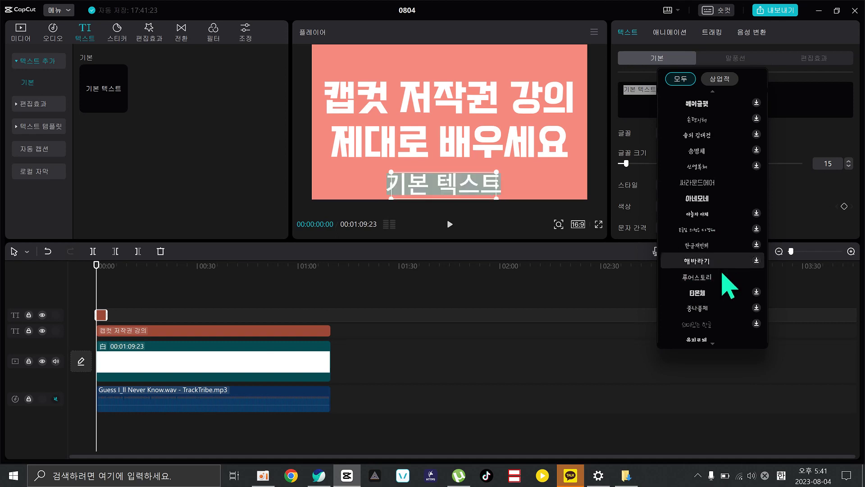
Switch to the web browser and search Naver for 푸어스토리체 in the tab showing the official font page.
click(319, 476)
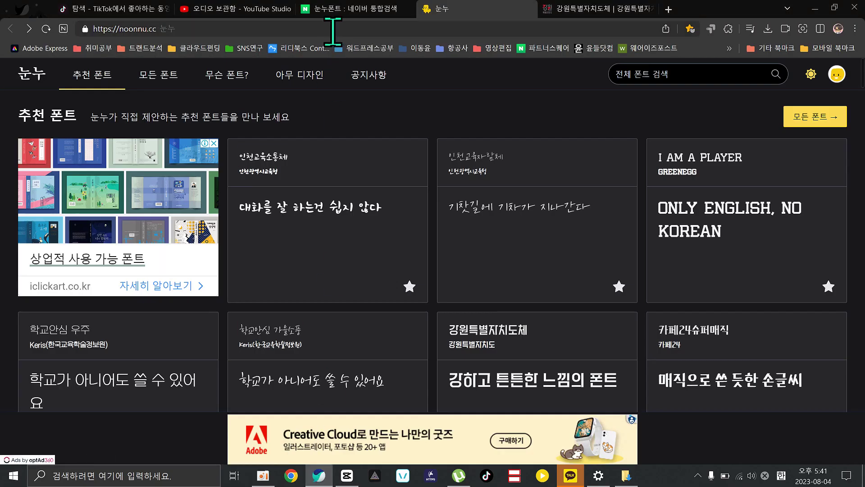
click(579, 5)
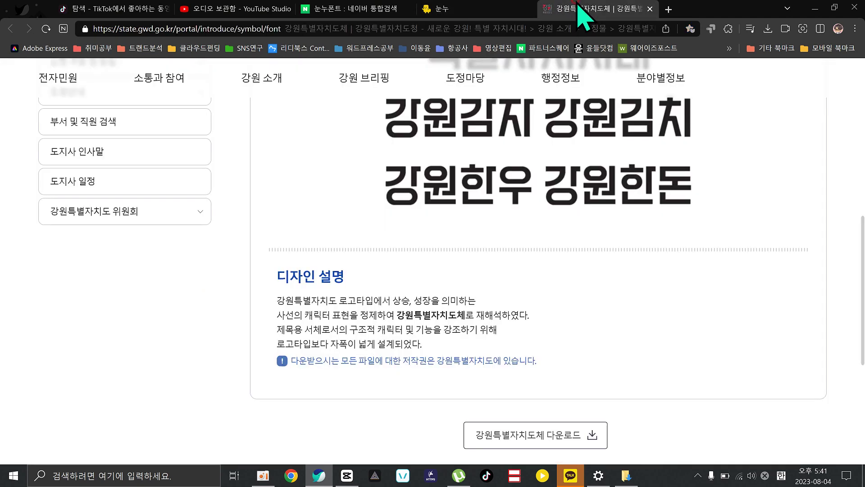
click(63, 28)
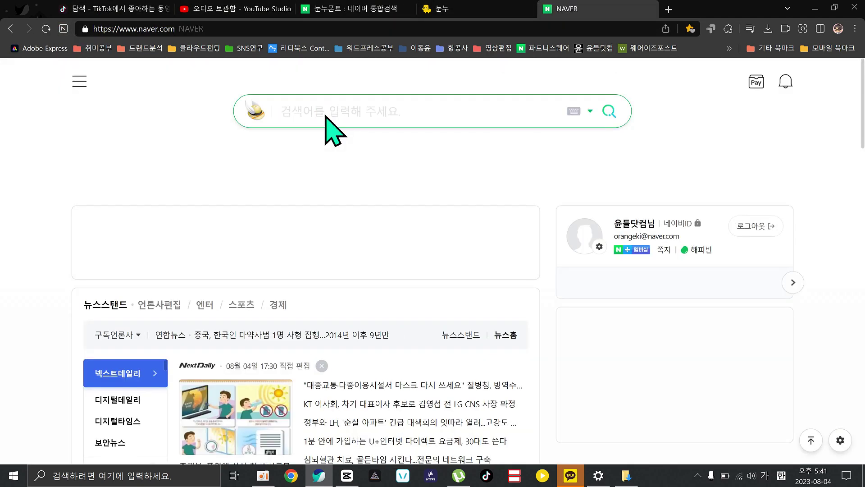
text(푸어스토리)
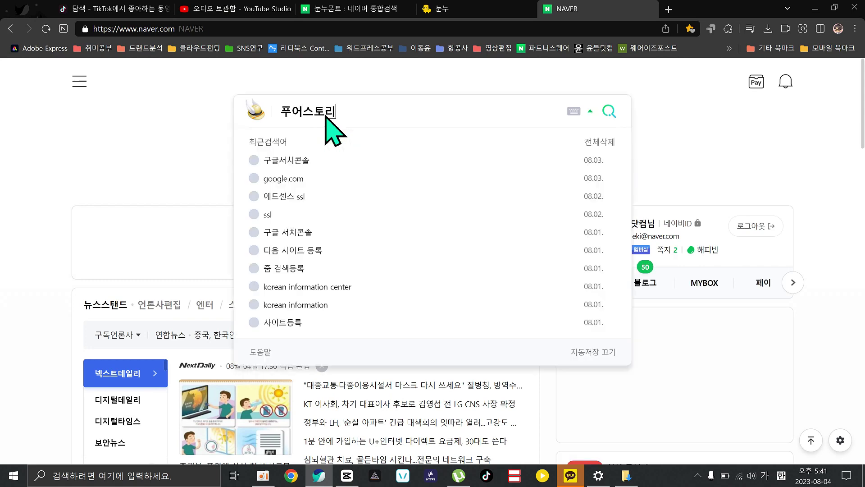
text(체)
key(Return)
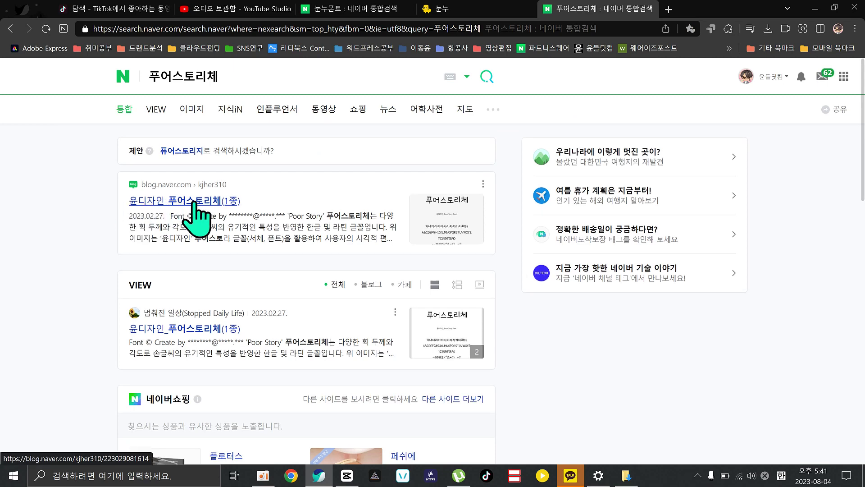
Open the Naver blog post 윤디자인_푸어스토리체(1종) from the search results and read its font licence section.
scroll(356, 262, down, 3)
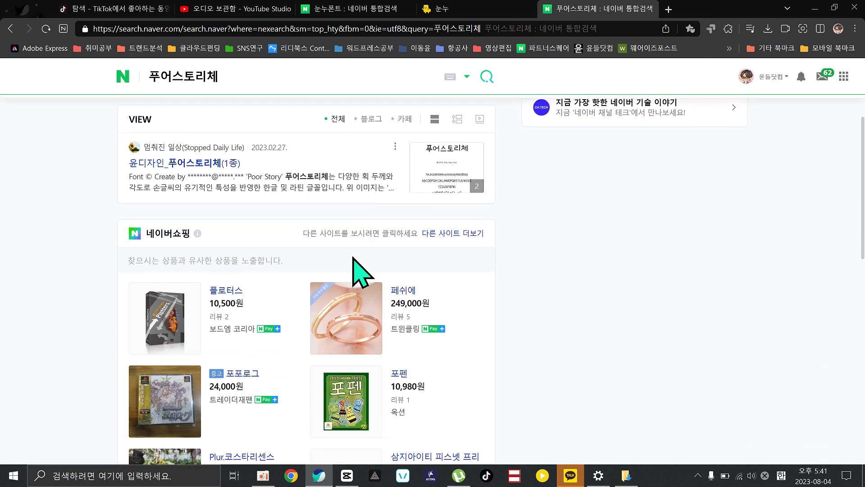
scroll(356, 261, up, 3)
click(221, 197)
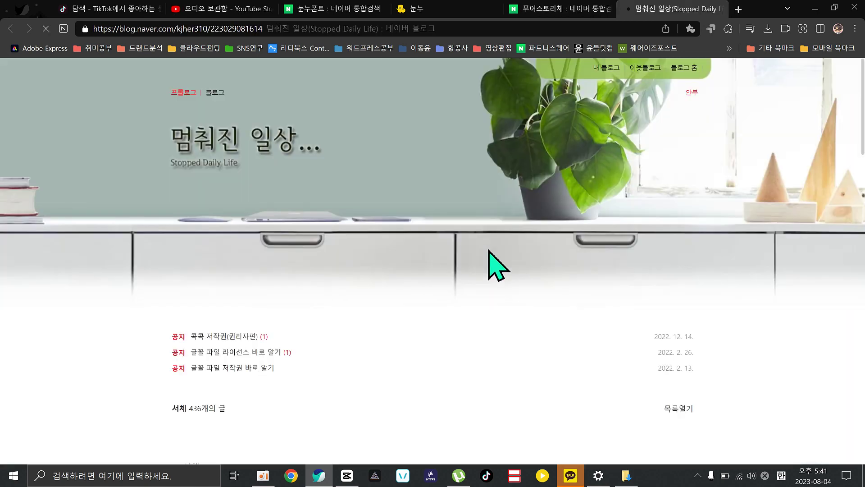
scroll(493, 265, down, 7)
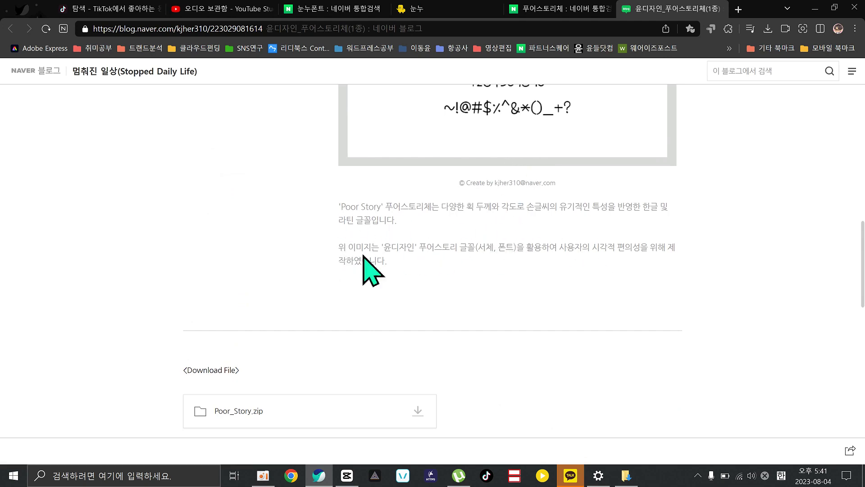
scroll(518, 271, down, 5)
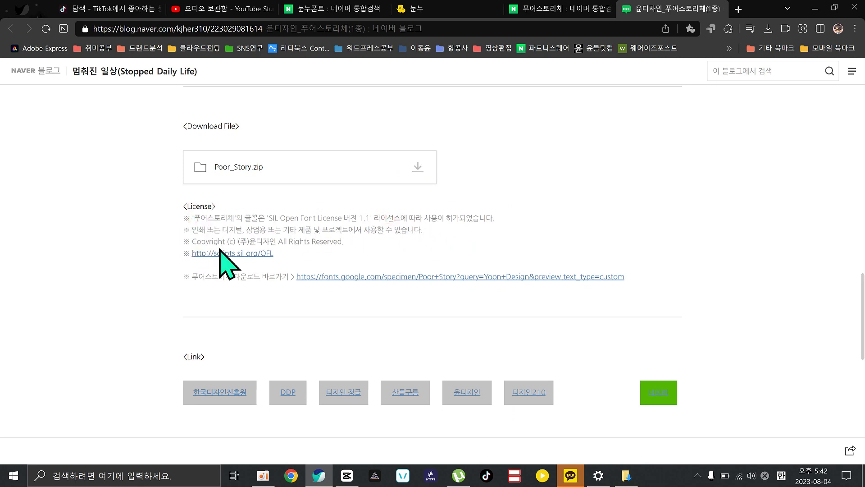
Open the Google Fonts page for Poor Story from the blog post's download link, look it over, and return to the blog post.
click(335, 277)
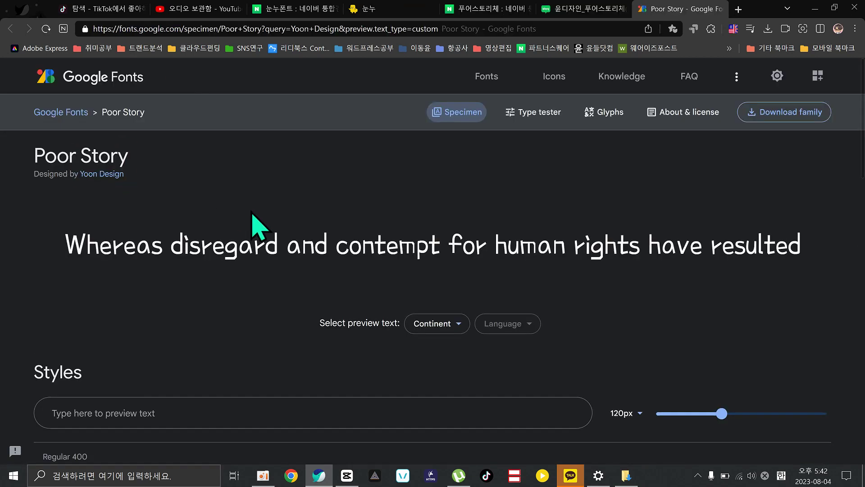
scroll(462, 271, down, 8)
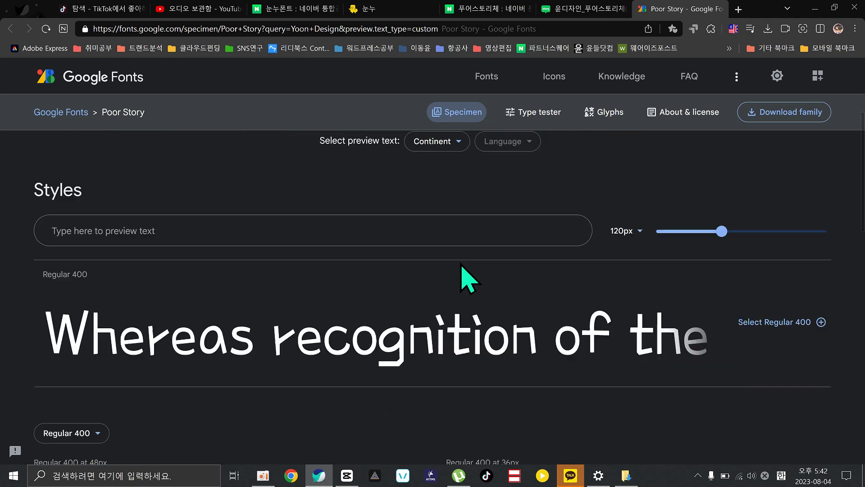
scroll(462, 271, up, 8)
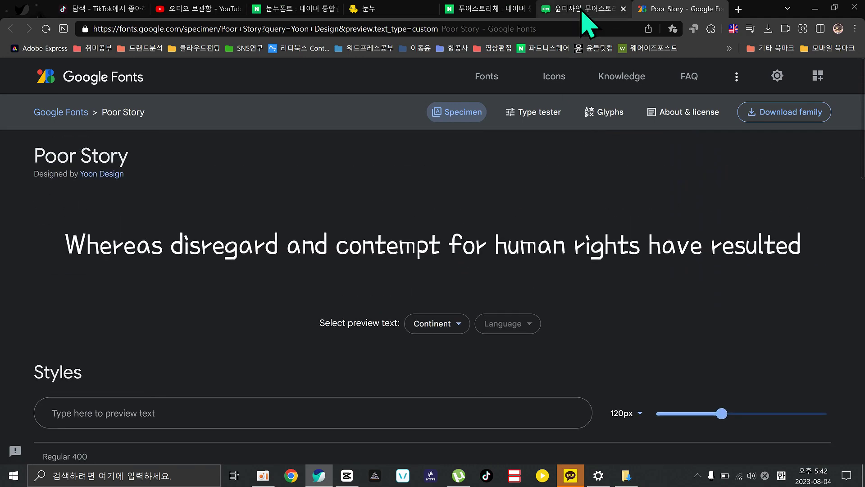
click(583, 9)
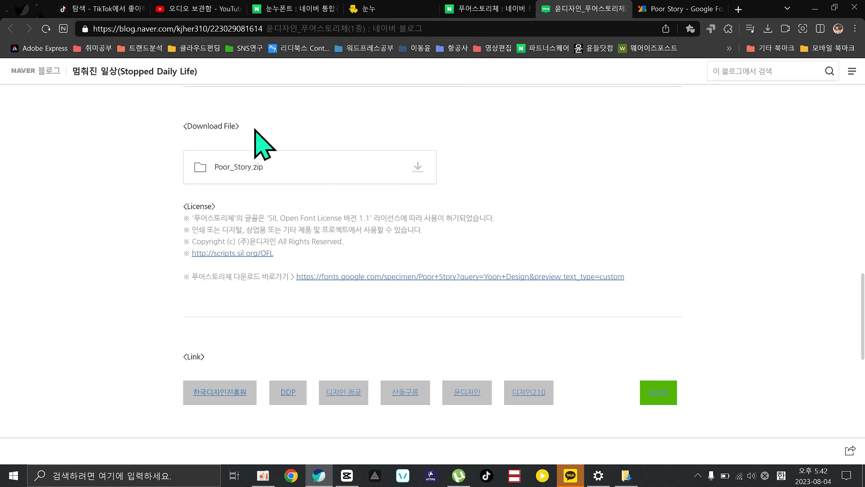
Switch to CapCut and look through the preset fonts (사전 설정) available for the default text.
click(347, 474)
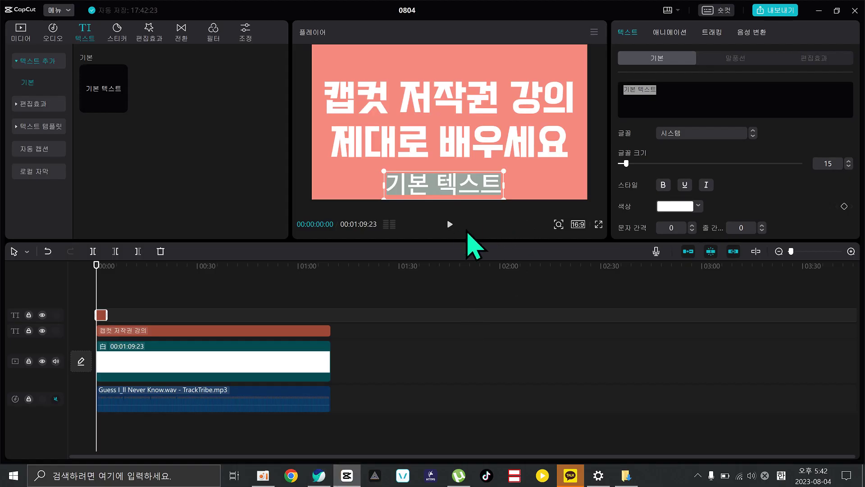
click(685, 134)
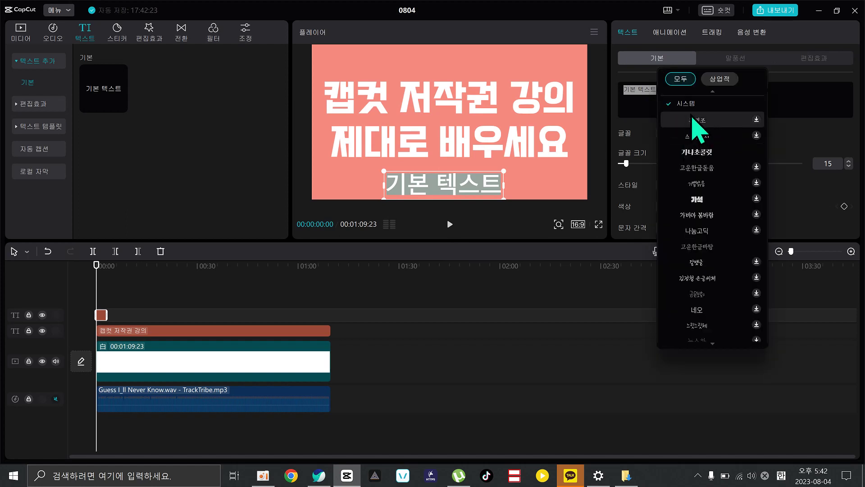
scroll(695, 112, up, 1)
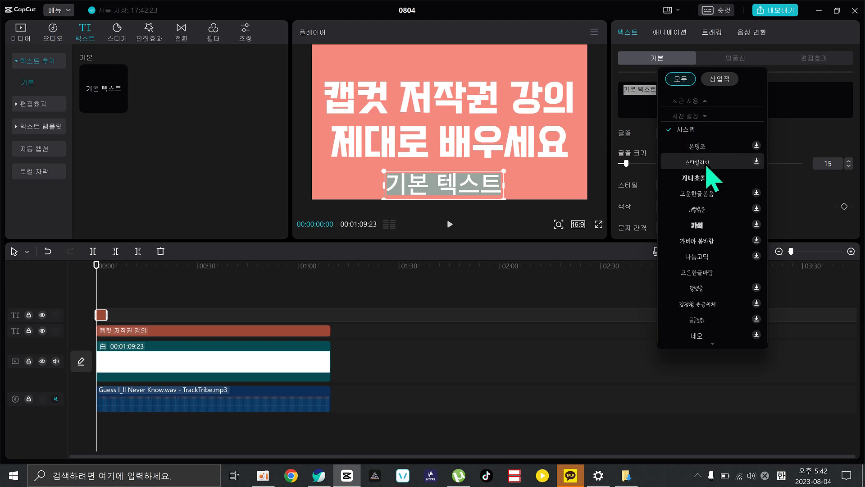
click(708, 179)
scroll(710, 181, down, 1)
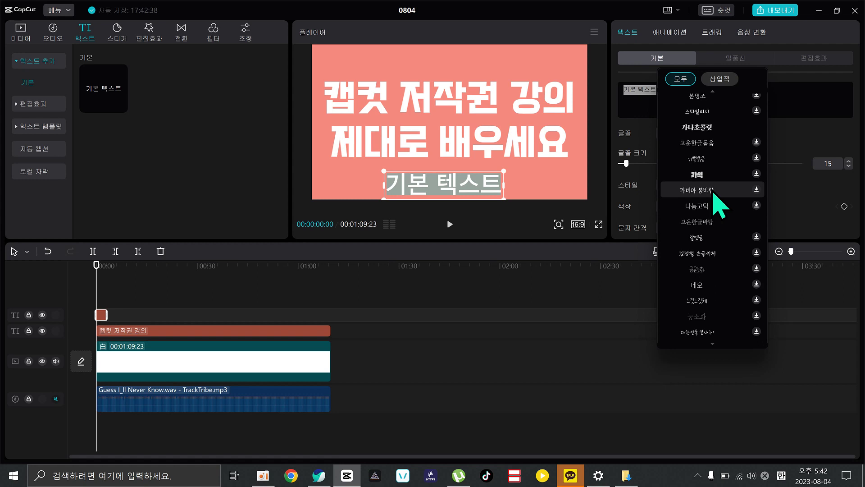
scroll(713, 194, down, 3)
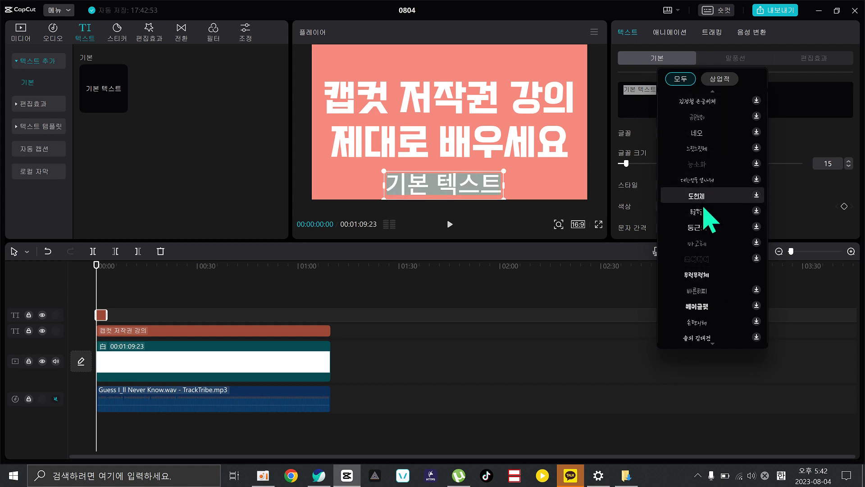
scroll(709, 206, down, 1)
scroll(709, 139, up, 3)
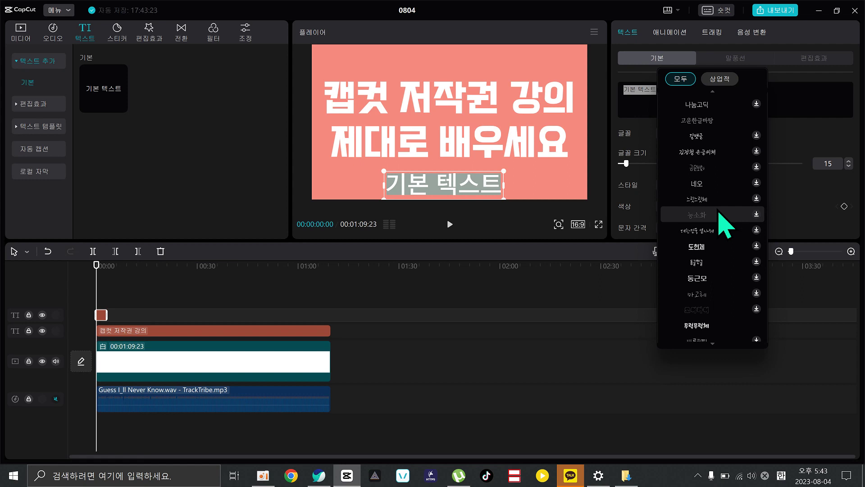
scroll(689, 107, up, 2)
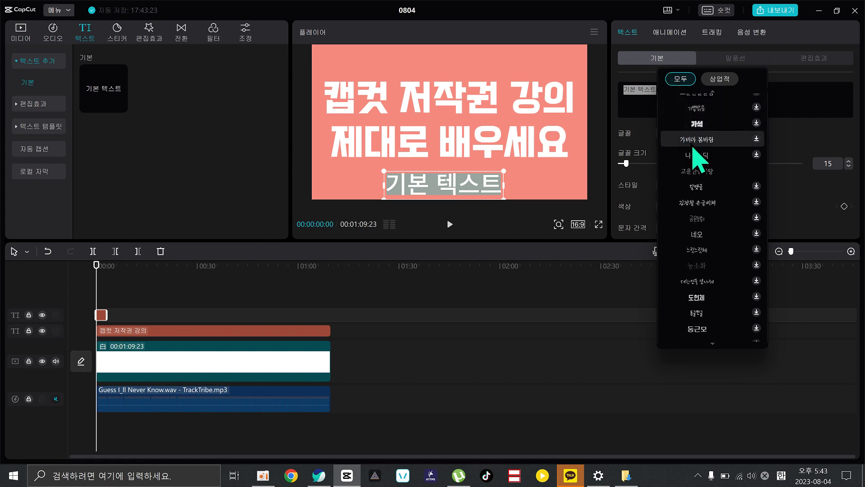
scroll(699, 279, down, 5)
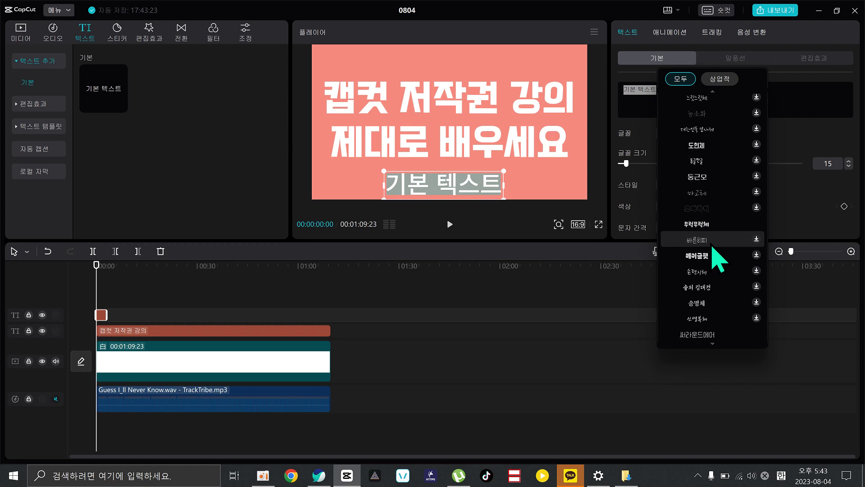
scroll(712, 246, up, 10)
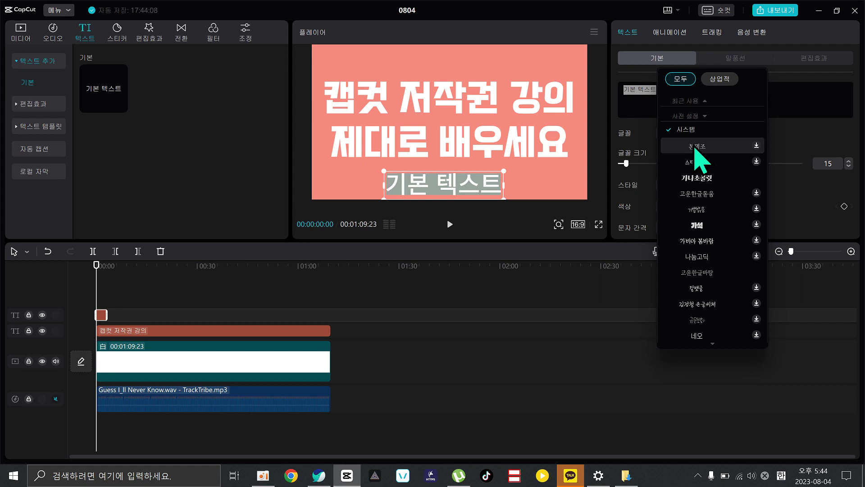
Compare the commercial-use font list (상업적) with the full list (모두), keeping 시스템 as the default text's font.
click(721, 80)
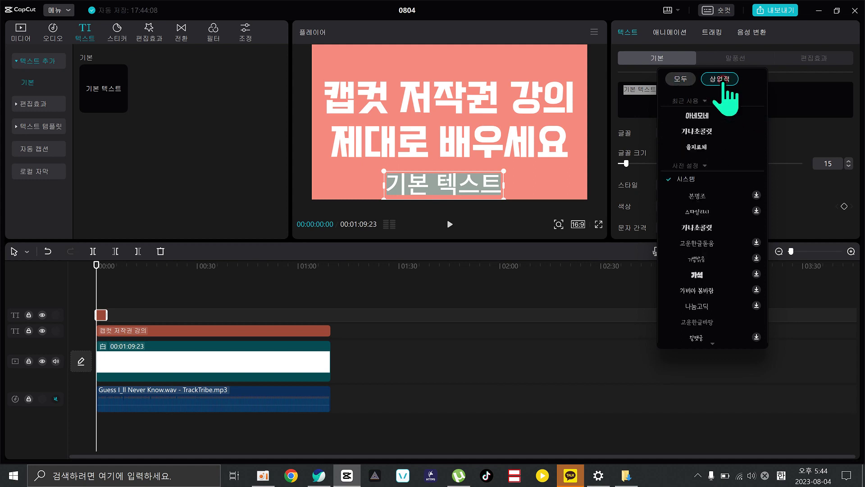
click(705, 165)
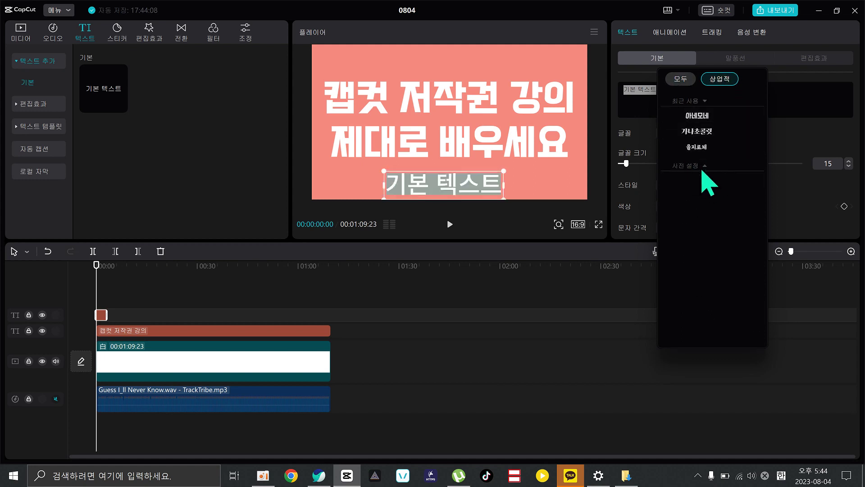
click(697, 166)
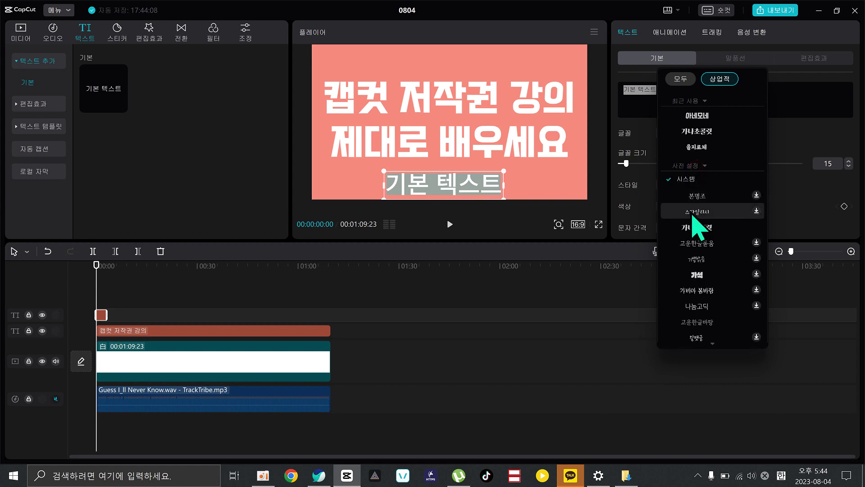
click(682, 79)
click(718, 79)
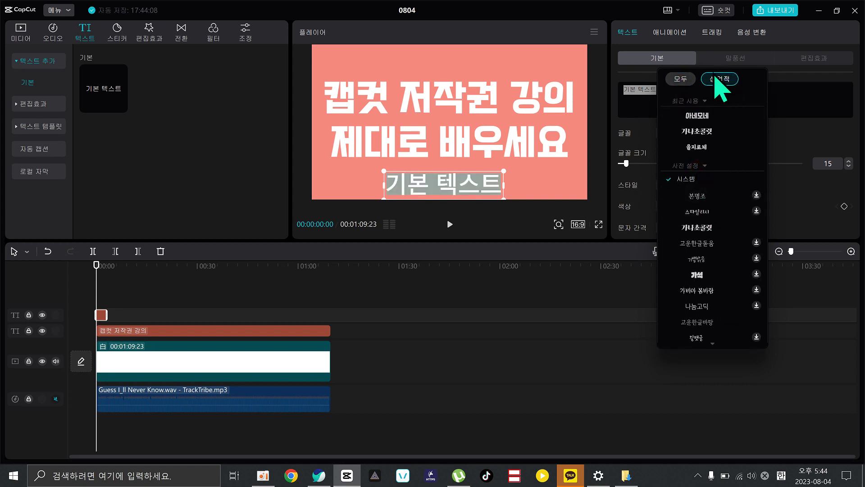
scroll(706, 279, down, 3)
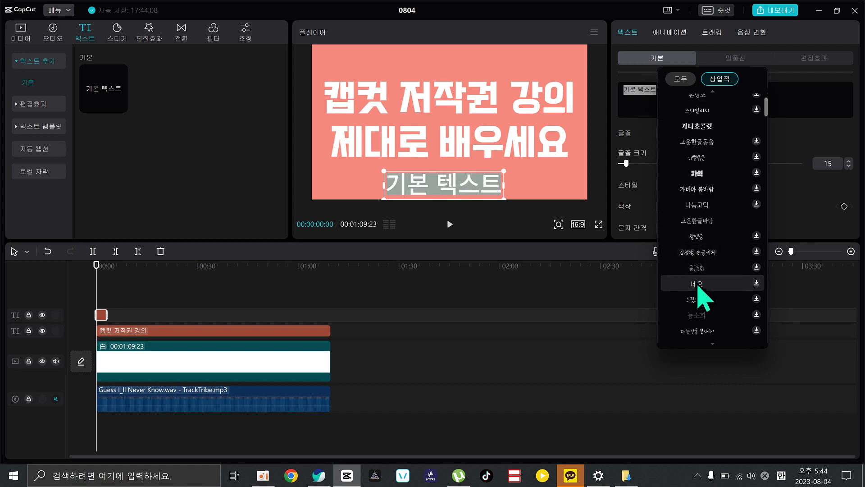
scroll(710, 275, up, 3)
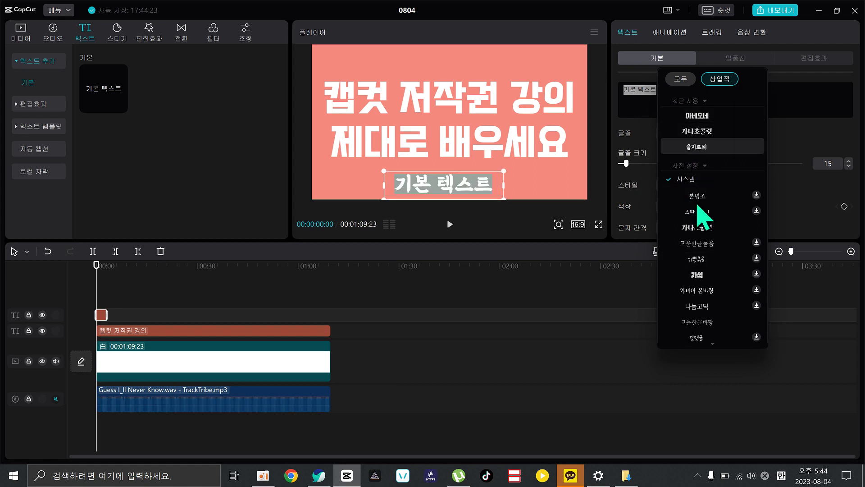
click(686, 179)
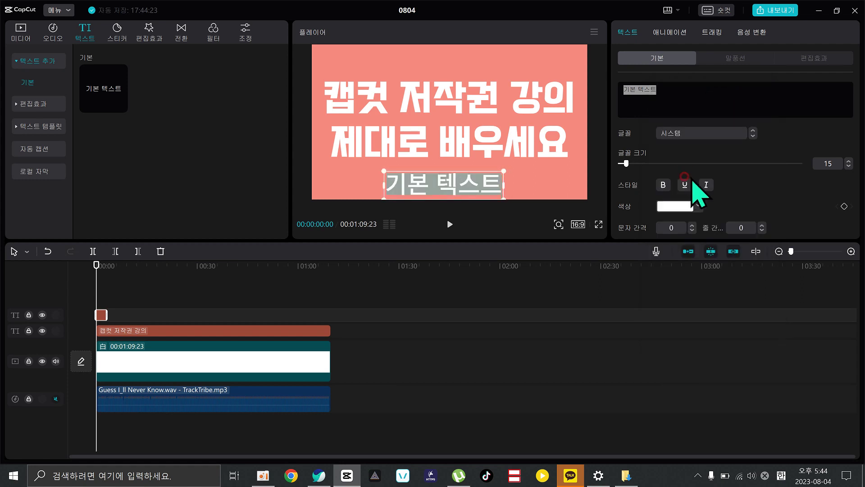
Examine the system fonts (시스템 글꼴) under 모두 with the preset group collapsed, and compare them with the 상업적 list.
click(696, 135)
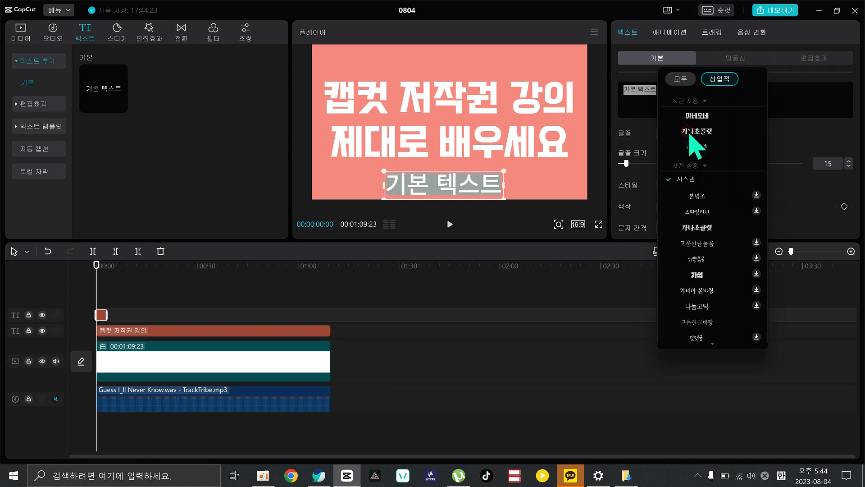
click(681, 79)
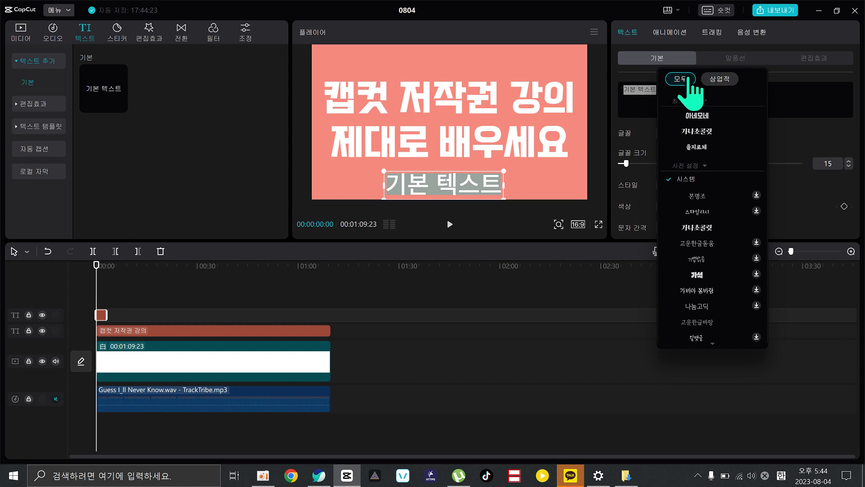
click(696, 167)
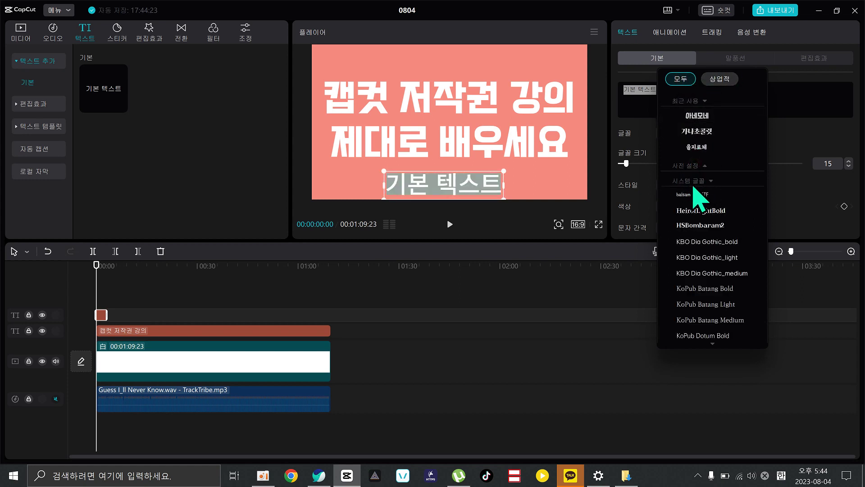
click(688, 183)
click(694, 181)
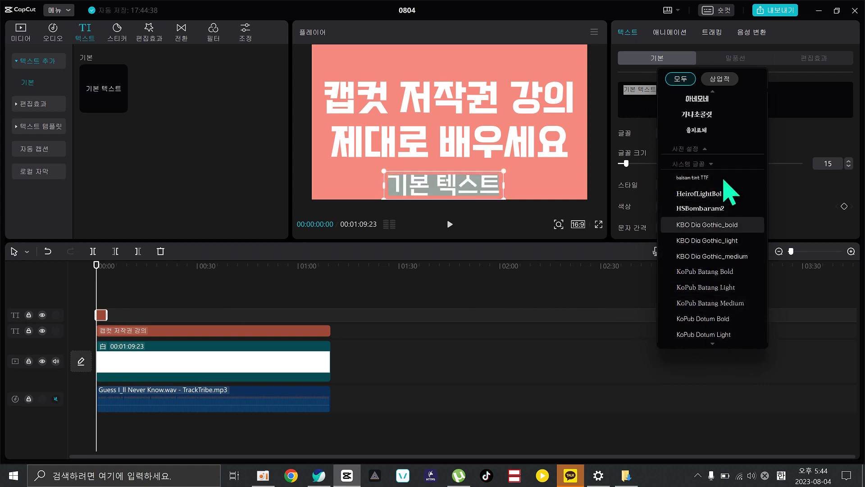
scroll(744, 217, down, 1)
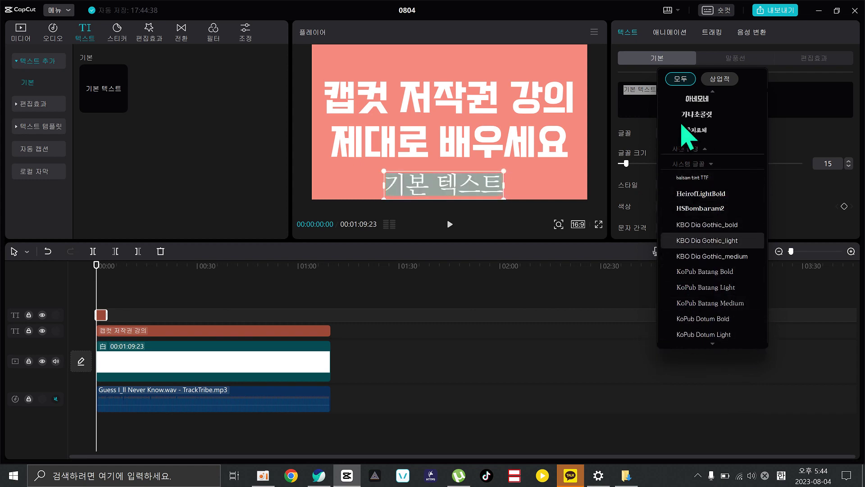
scroll(686, 108, up, 1)
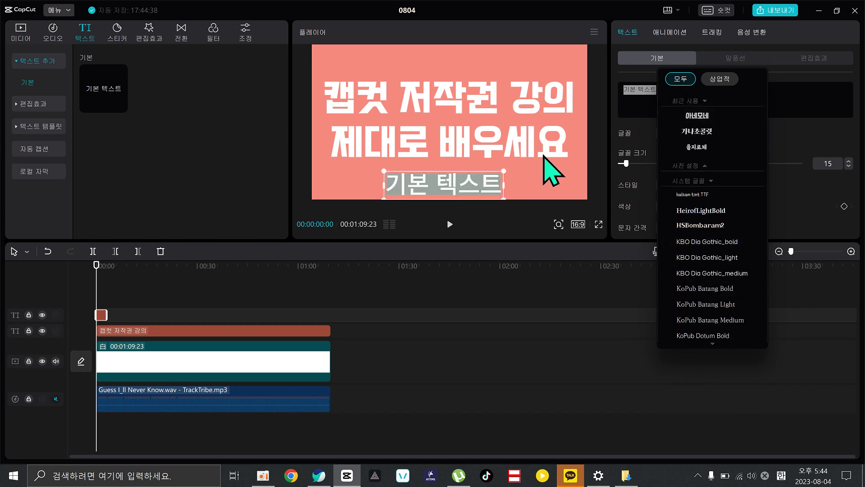
click(719, 80)
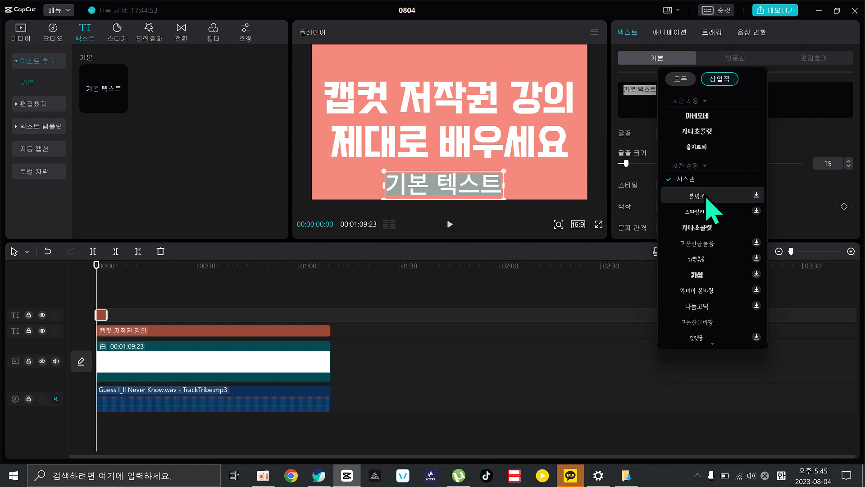
click(189, 288)
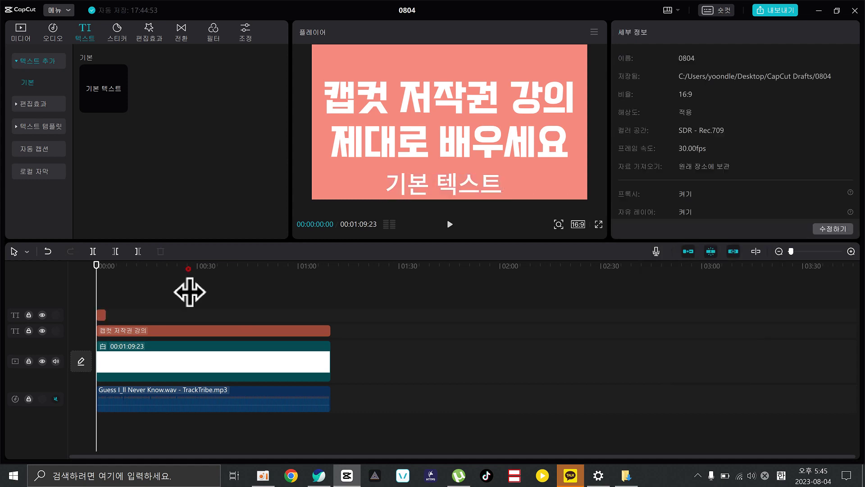
Delete the short default text clip (기본 텍스트) at the start of the timeline.
click(113, 266)
drag(113, 267, 46, 286)
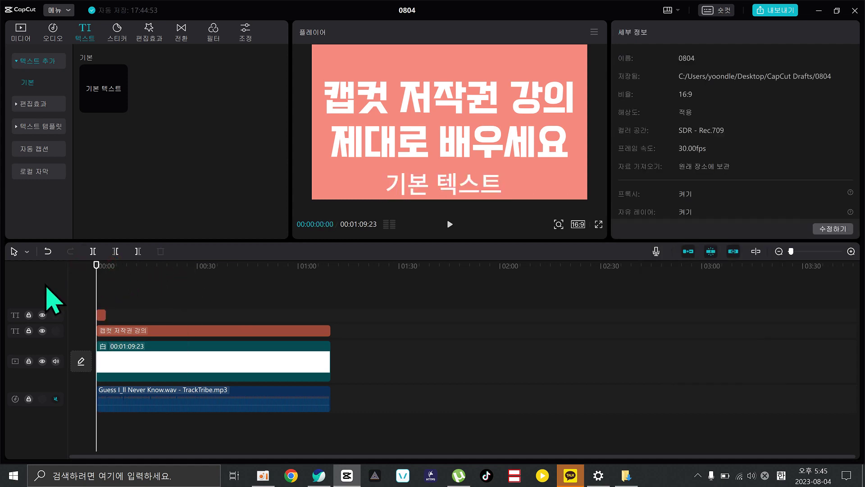
click(101, 315)
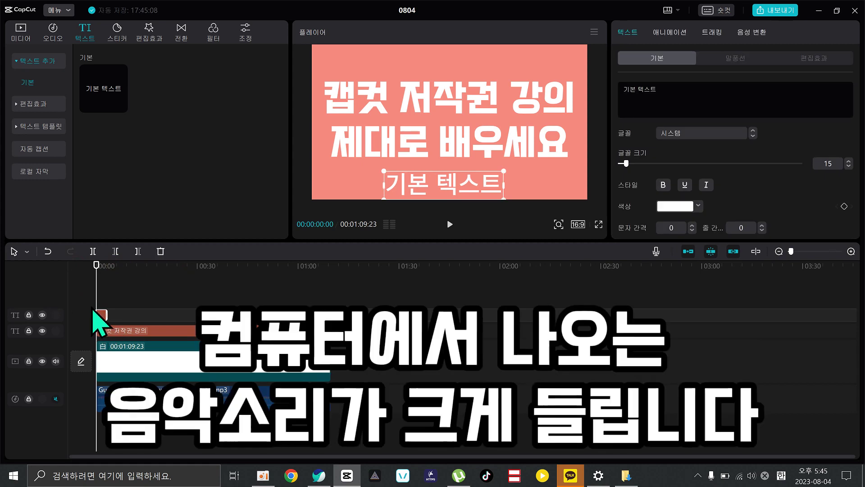
key(Delete)
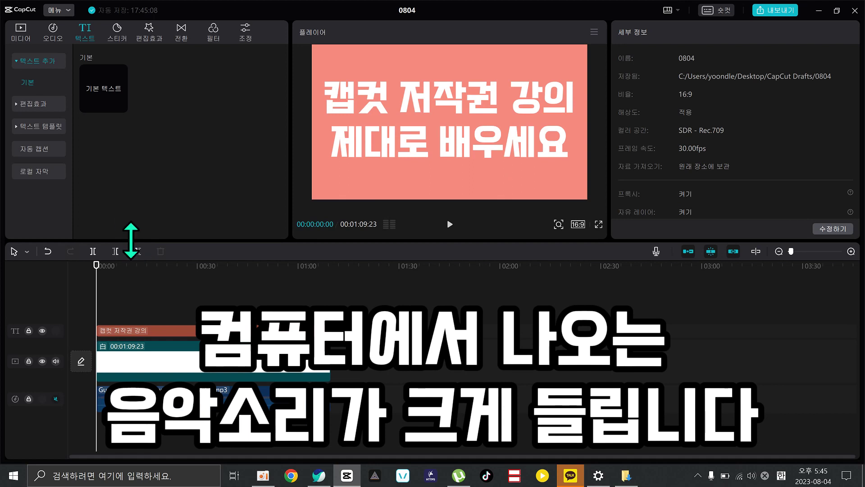
Delete the background music clip Guess I_ll Never Know.wav - TrackTribe.mp3 from the timeline.
click(136, 395)
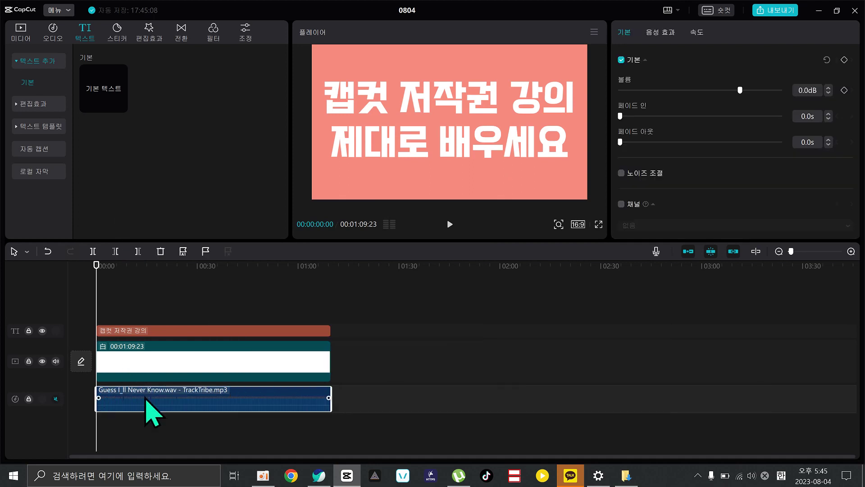
key(Delete)
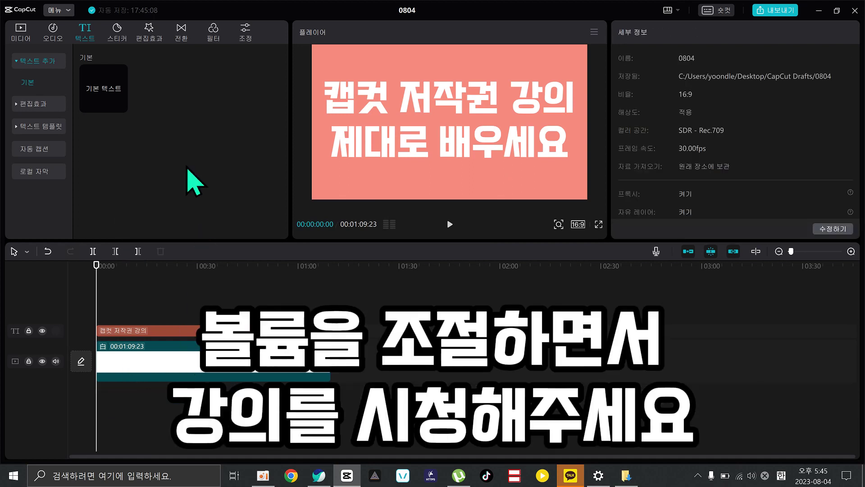
Look through the built-in music library (음악) and preview the PopUpAlbum tracks Fbs, Bright and Give It to Me Like.
click(55, 36)
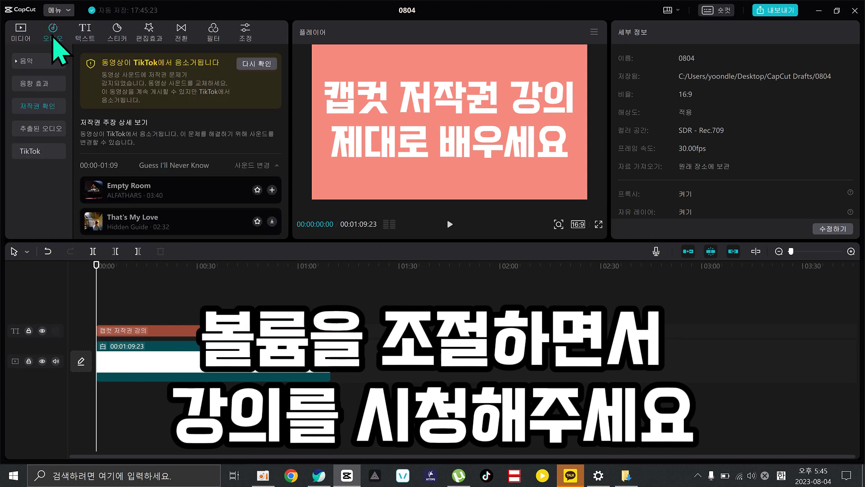
click(30, 62)
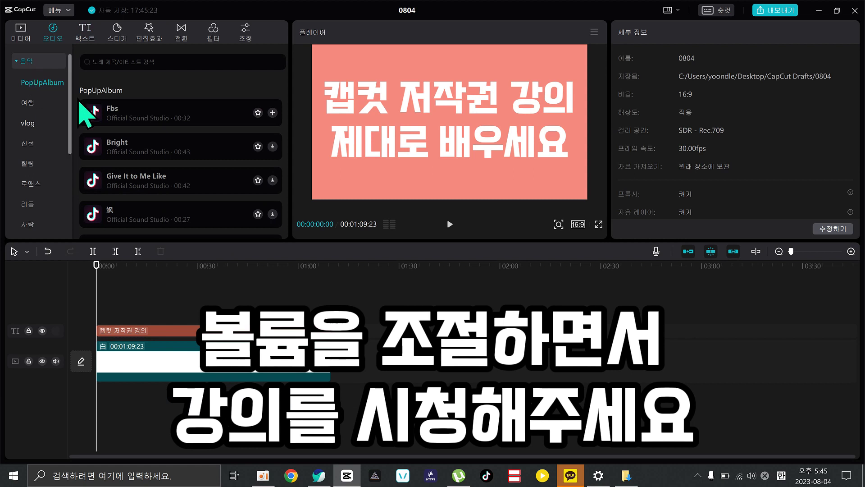
click(131, 124)
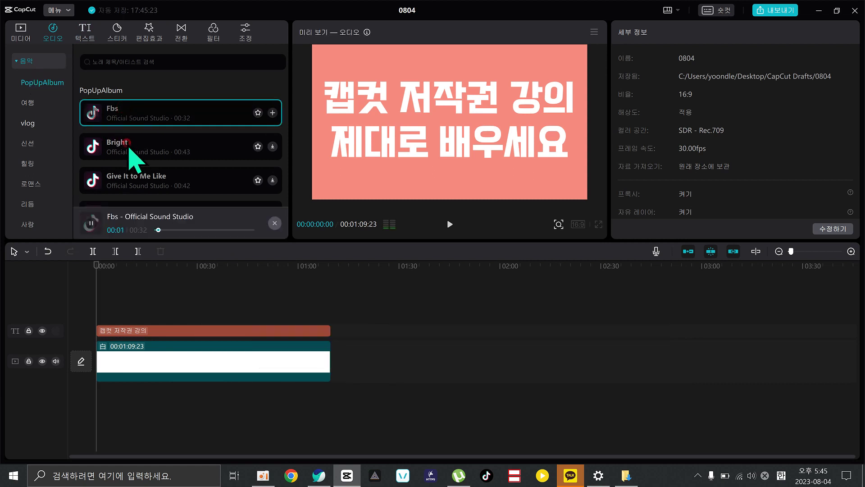
click(130, 148)
click(141, 189)
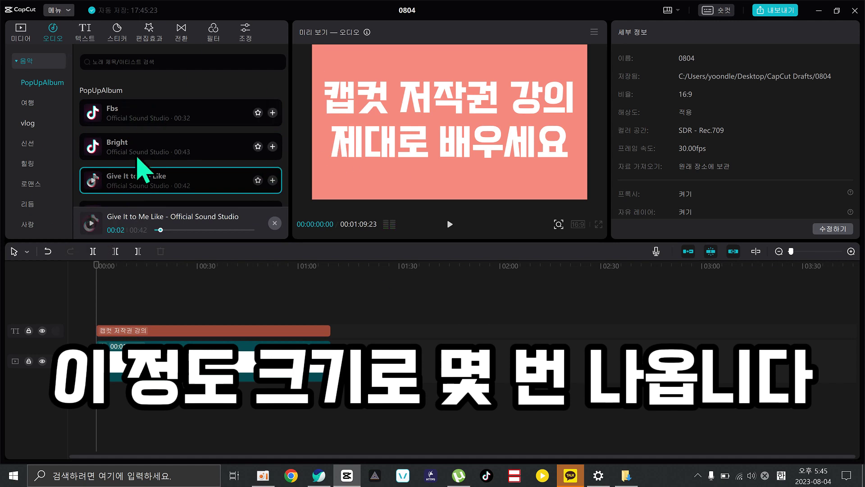
scroll(214, 151, down, 8)
scroll(217, 155, down, 12)
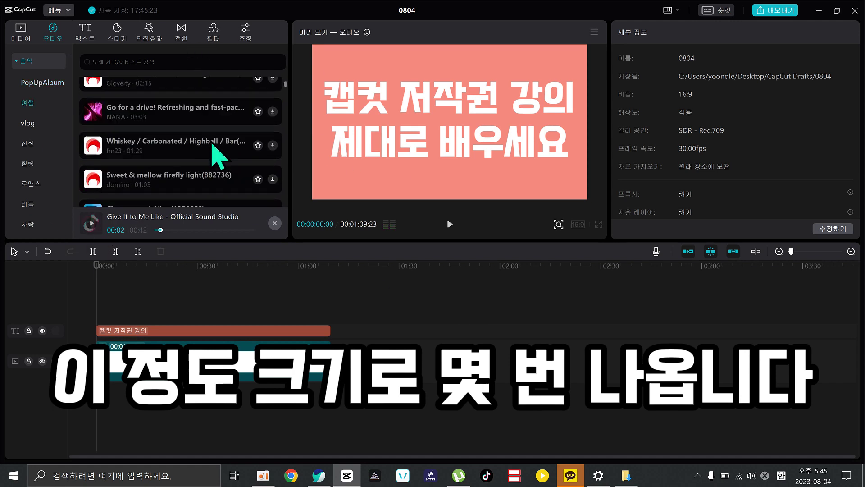
scroll(210, 149, down, 15)
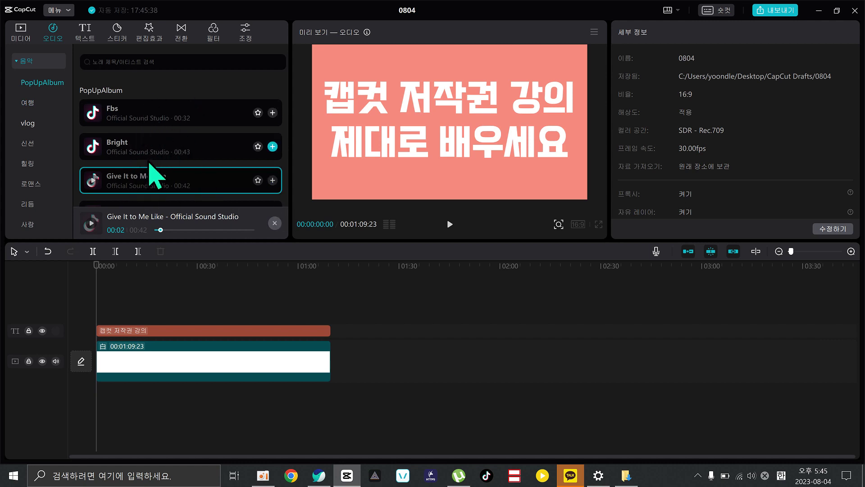
Switch to the browser's YouTube Studio audio library (오디오 보관함) and view the channel's account options.
click(319, 476)
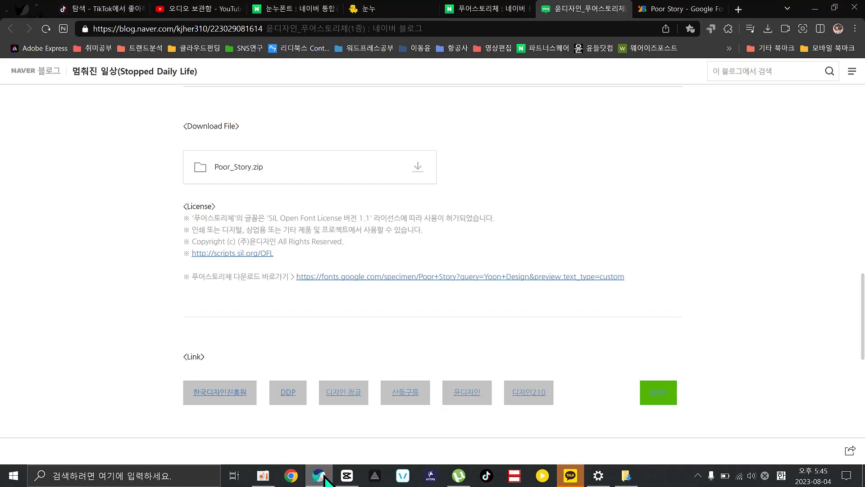
click(194, 10)
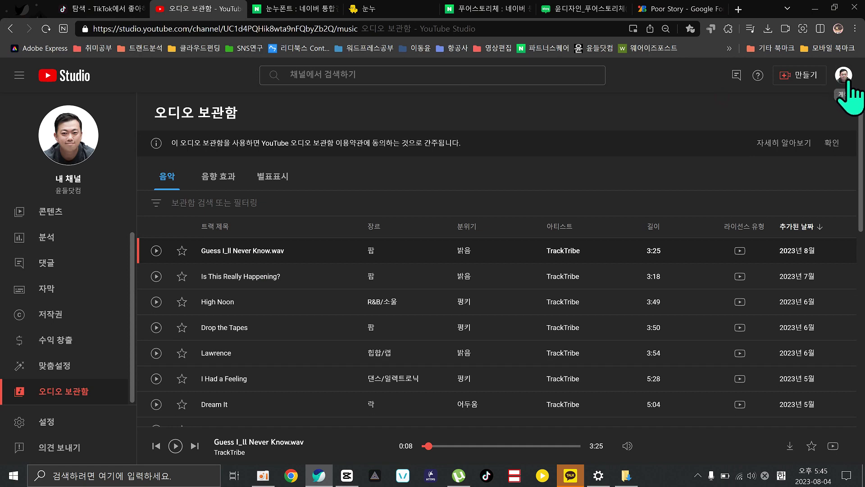
mouse_move(832, 76)
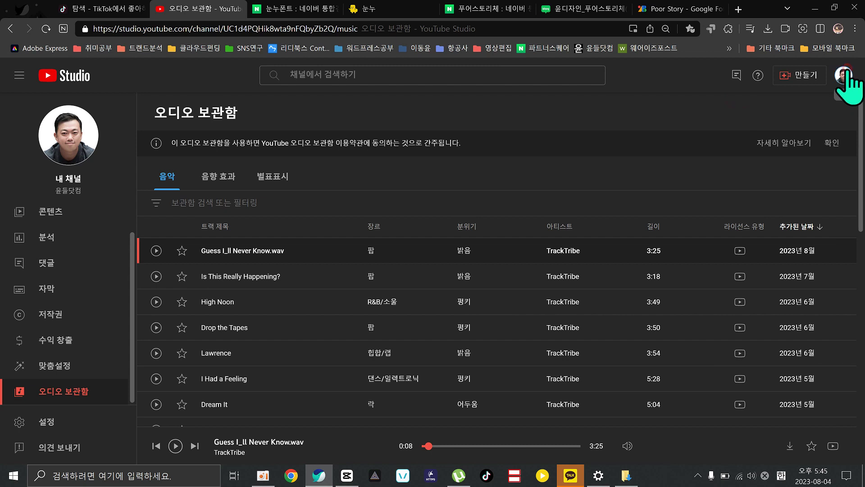
click(845, 75)
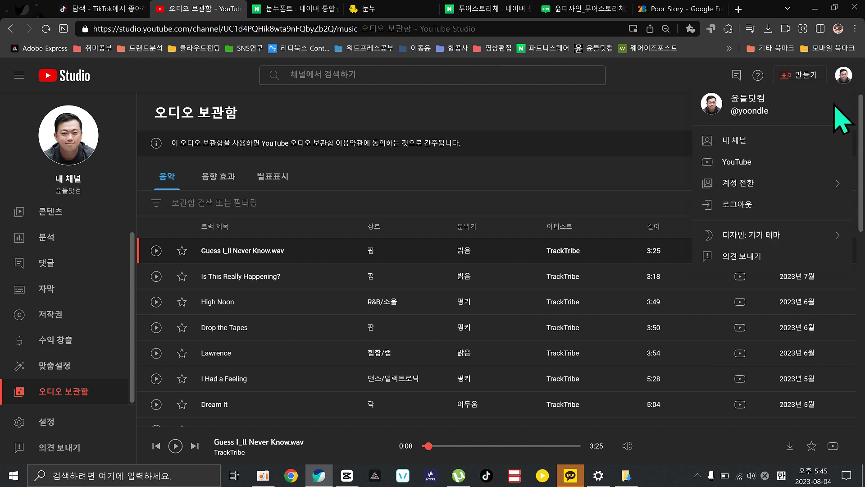
click(590, 168)
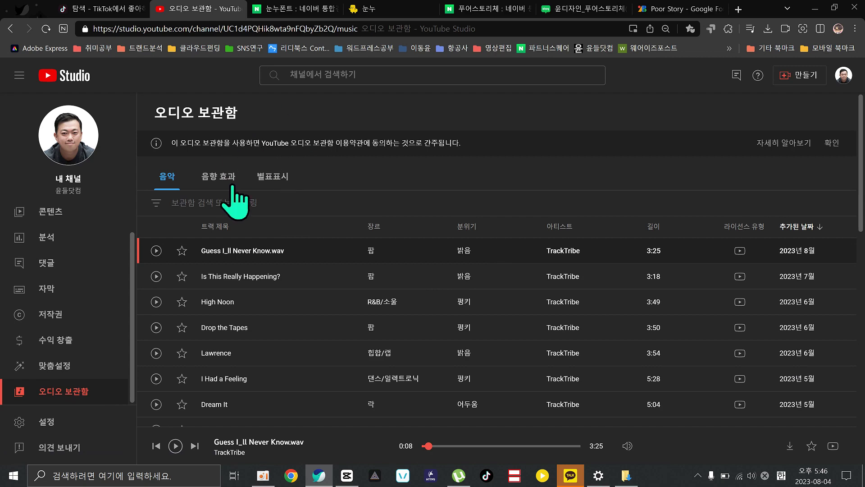
Look through the audio library's music tracks and briefly preview High Noon and Guess I_ll Never Know.wav.
scroll(417, 271, down, 3)
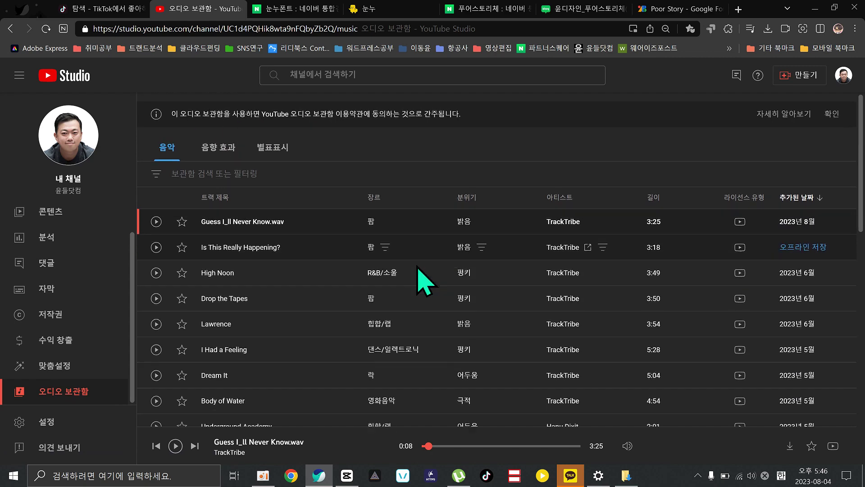
scroll(417, 266, down, 10)
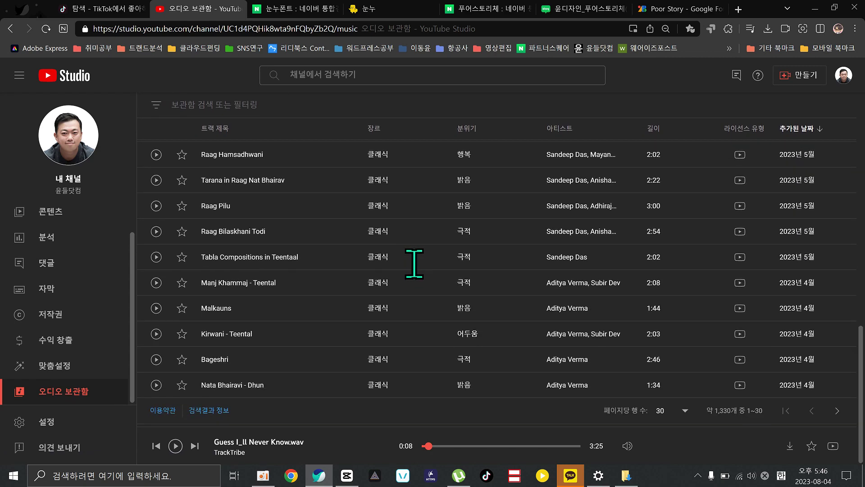
scroll(414, 266, up, 12)
scroll(414, 266, up, 3)
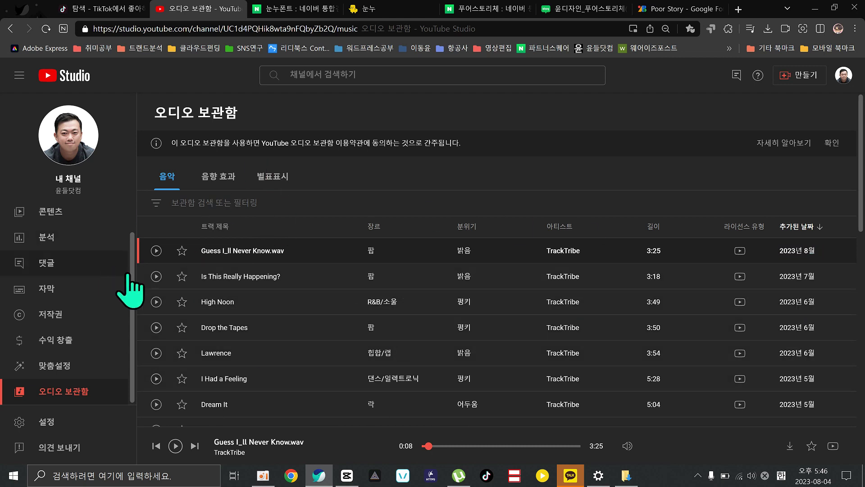
click(156, 301)
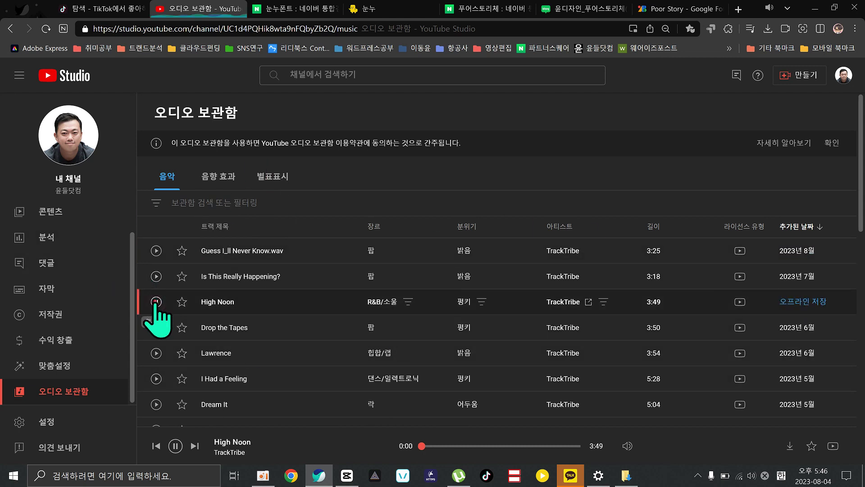
click(156, 250)
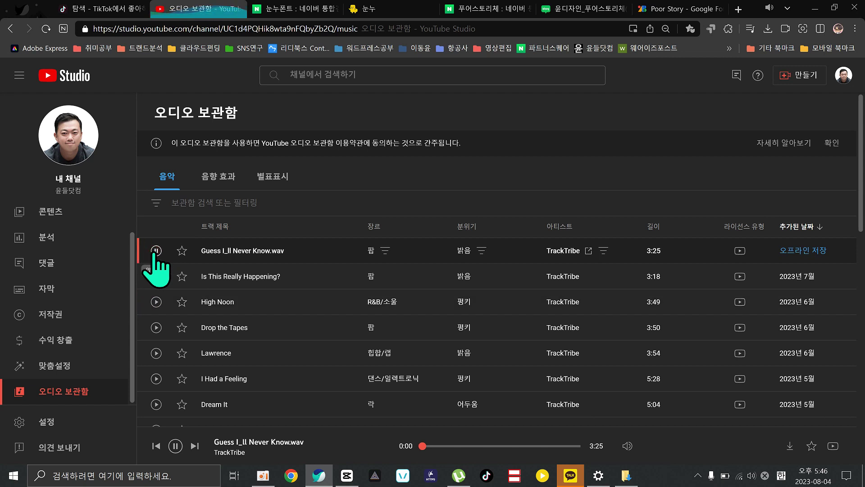
click(156, 251)
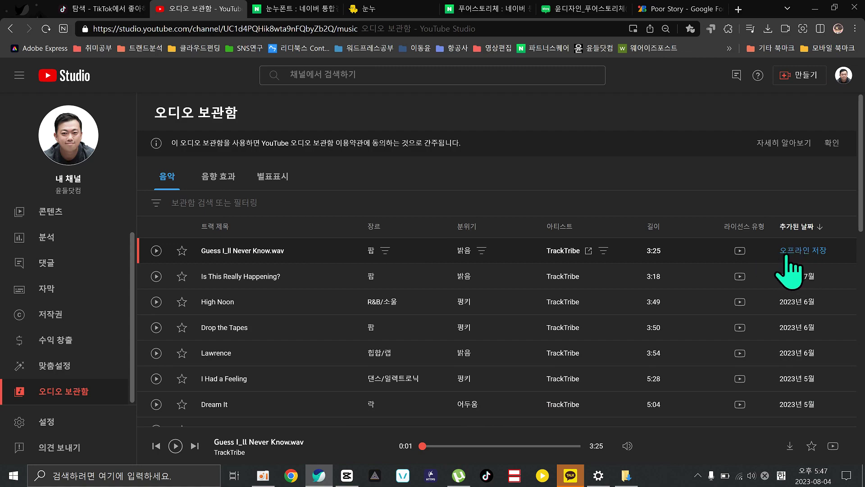
Switch back to CapCut and place the first track of the 신선 music category, Spring morning Refreshing and simple guitar BGM, at the timeline's start.
click(347, 476)
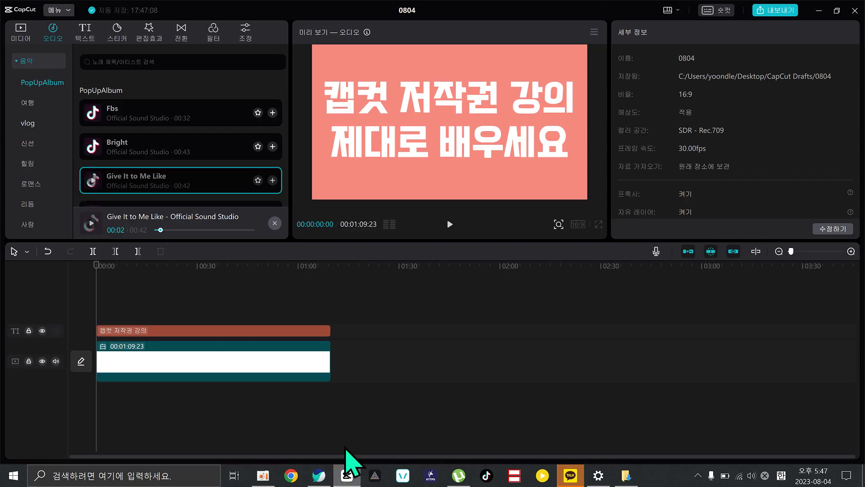
click(381, 344)
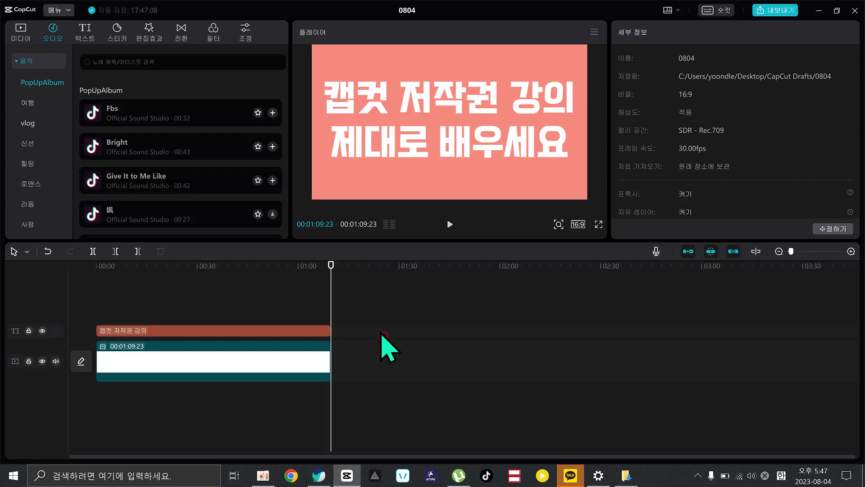
click(28, 103)
click(27, 123)
click(28, 143)
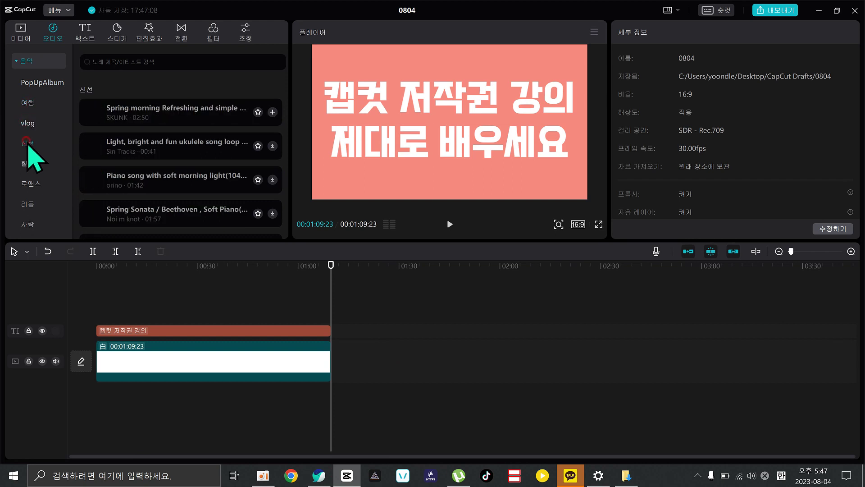
click(273, 112)
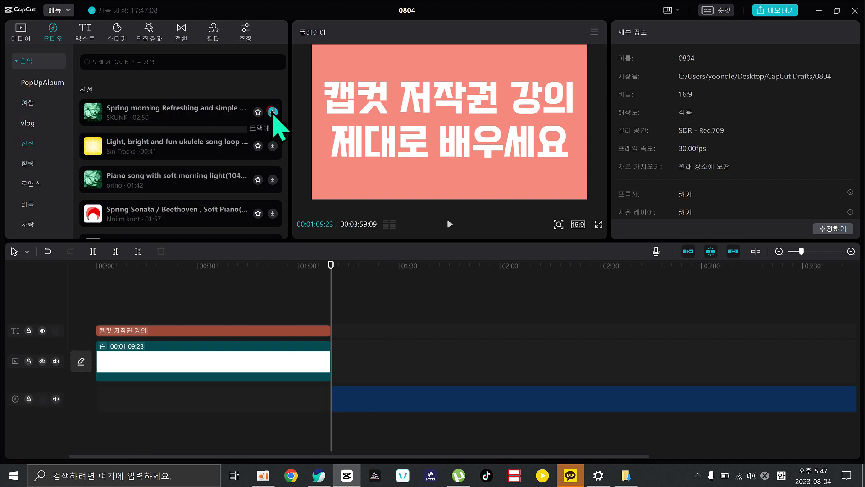
drag(360, 399, 126, 397)
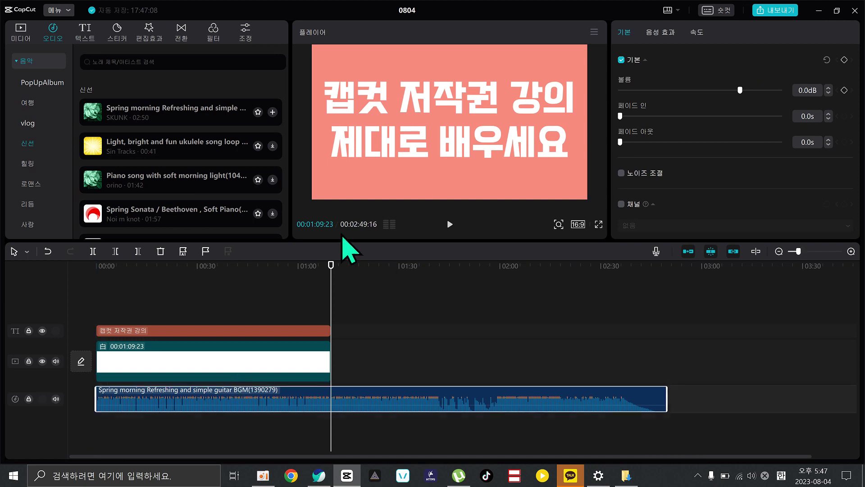
Trim the end of the guitar music clip to match the video clip's end at 00:01:09:23.
click(371, 283)
drag(381, 294, 296, 302)
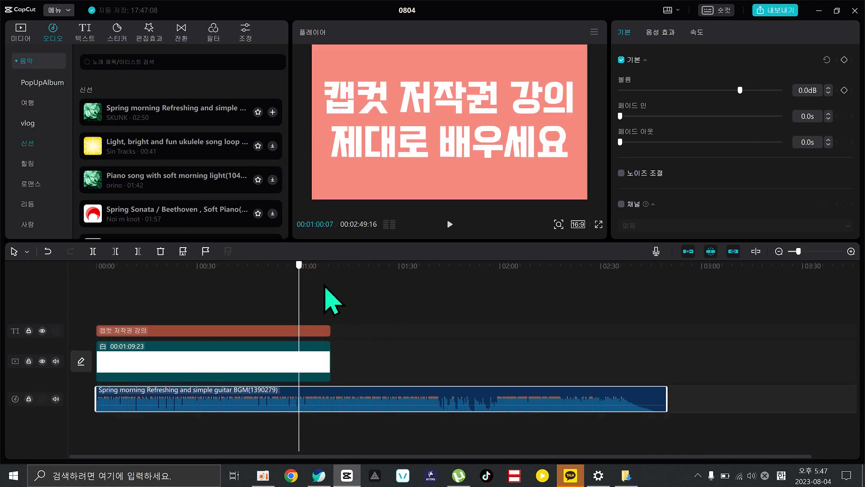
click(331, 301)
key(w)
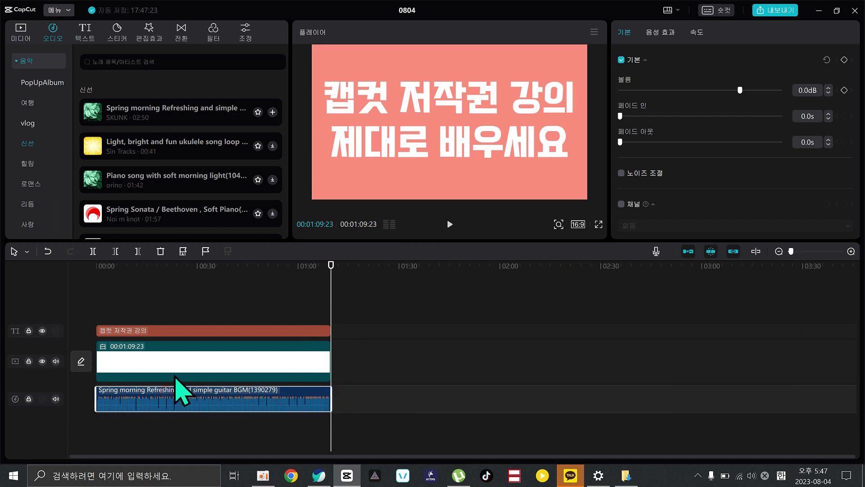
Rerun the sound copyright check (저작권 확인) on the project with the new guitar music.
click(24, 61)
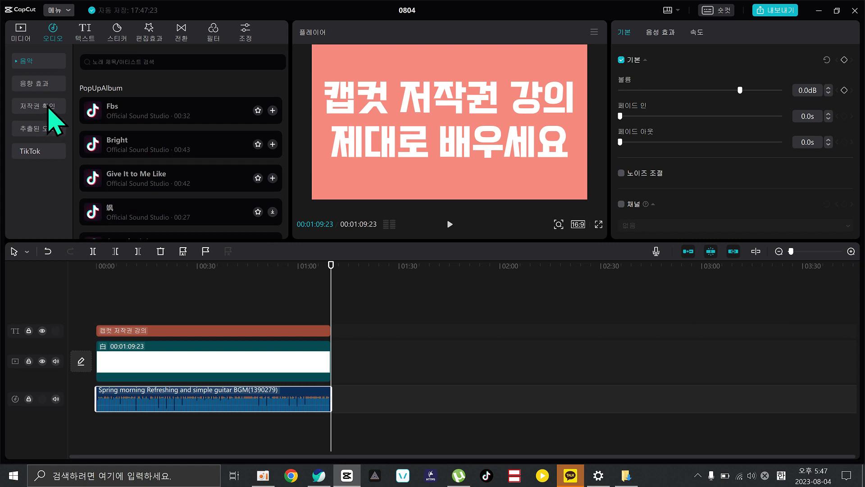
click(48, 109)
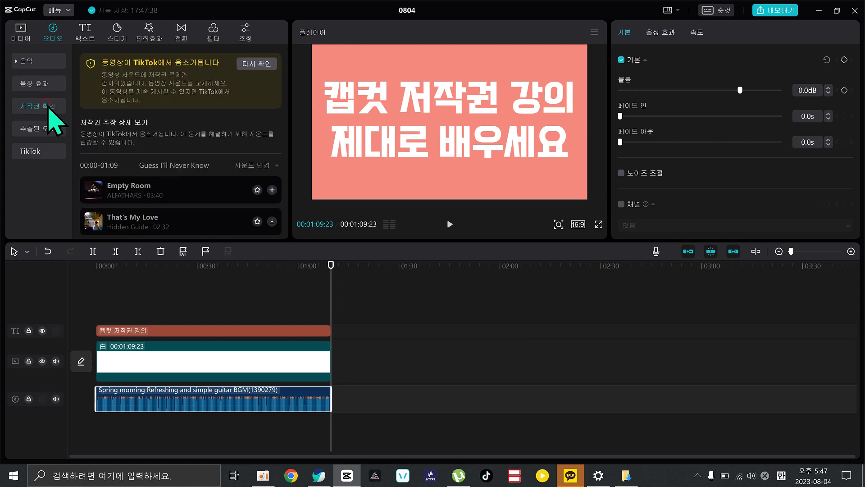
click(248, 65)
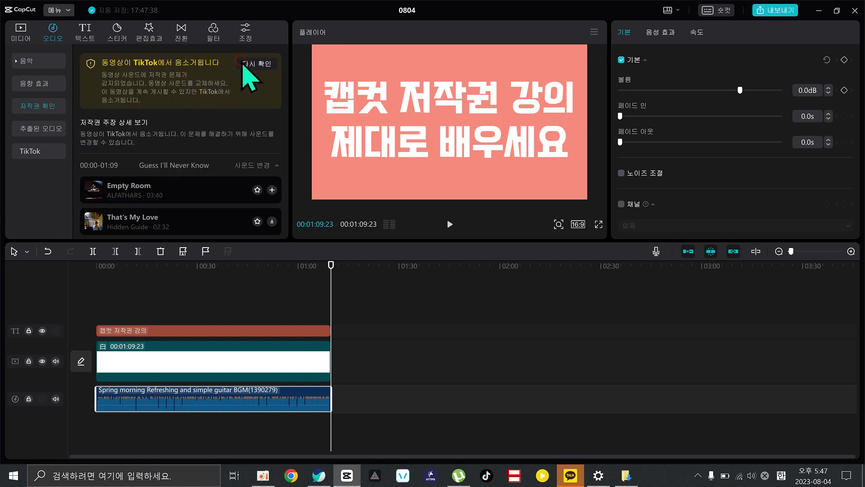
click(259, 68)
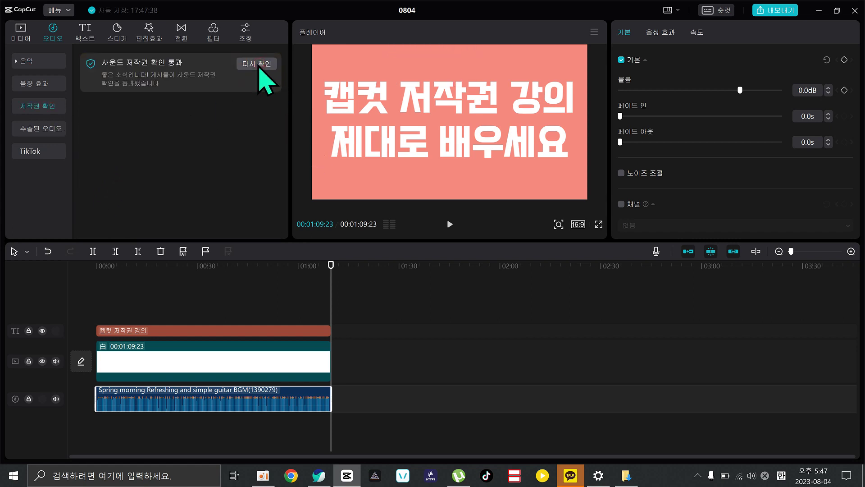
click(260, 67)
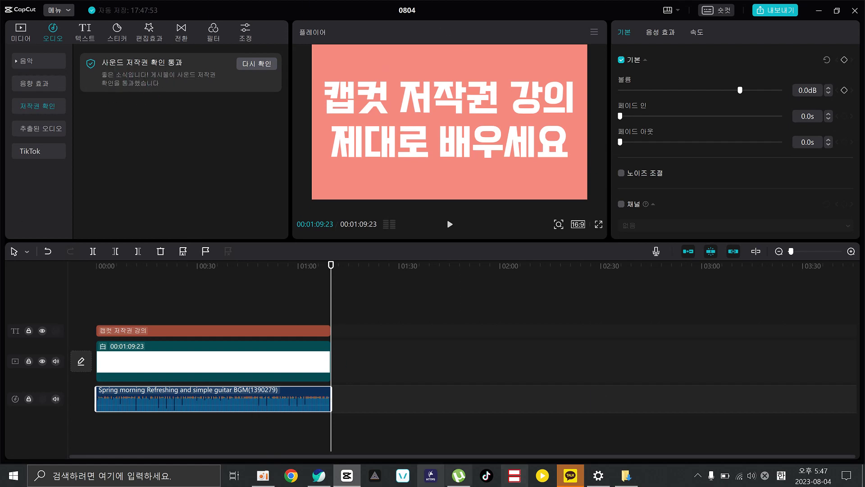
Return the playhead to the start of the timeline.
drag(148, 280, 95, 286)
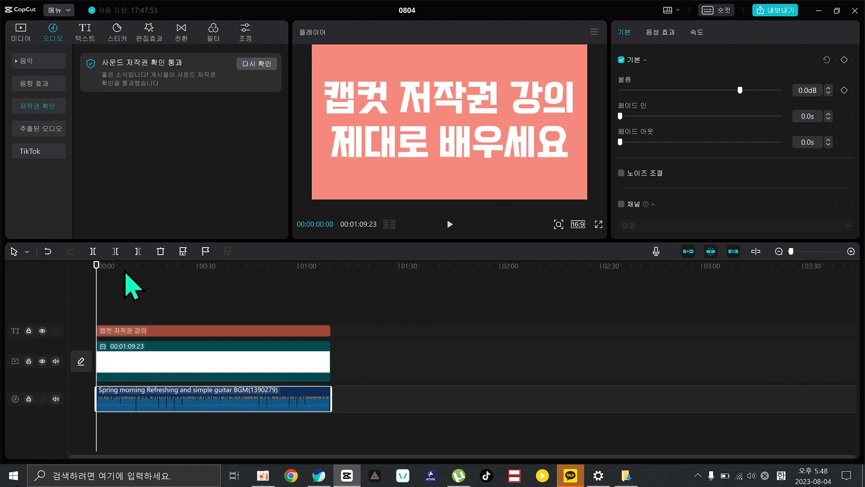
click(198, 272)
drag(241, 272, 76, 288)
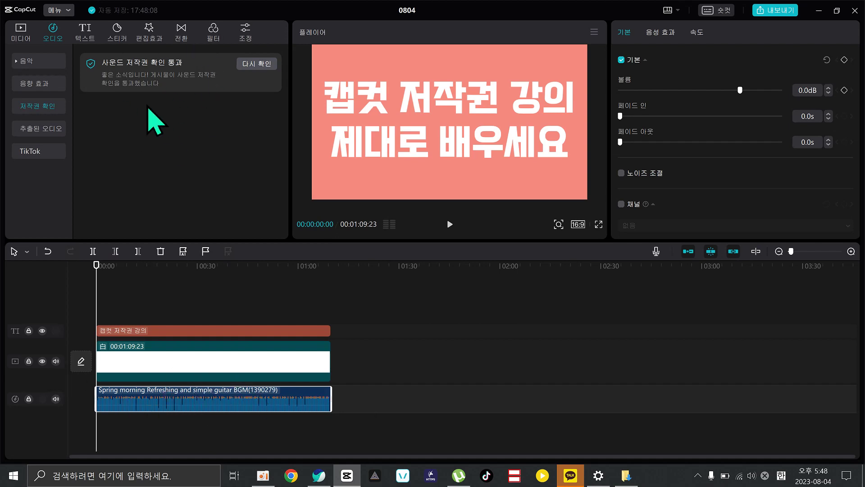
Import the audio file Guess I_ll Never Know.wav - TrackTribe.mp3 from the 다운로드 folder into the project's media.
click(23, 38)
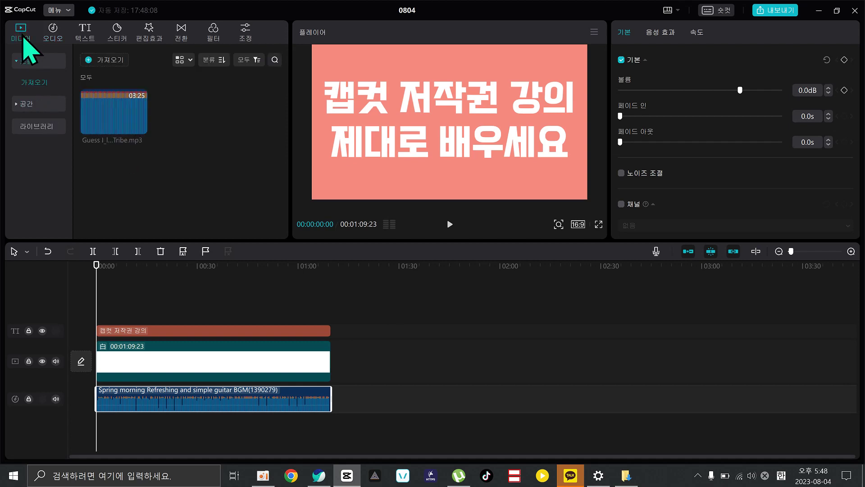
click(105, 63)
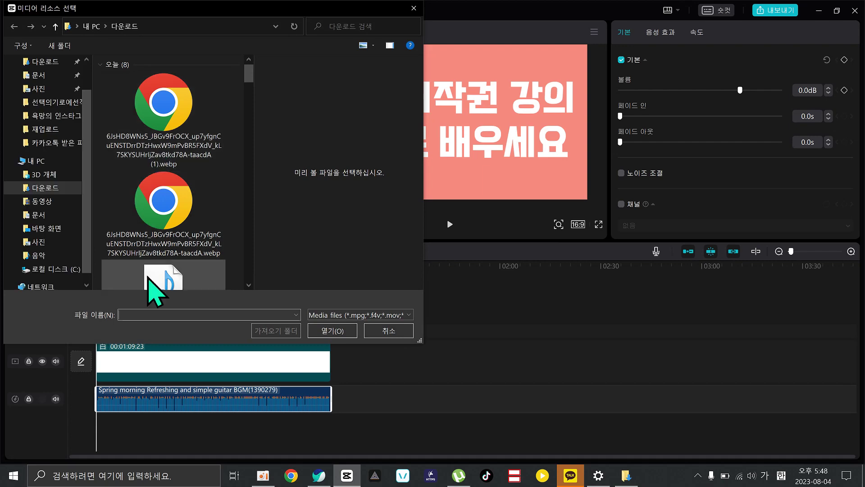
click(156, 282)
scroll(170, 251, down, 3)
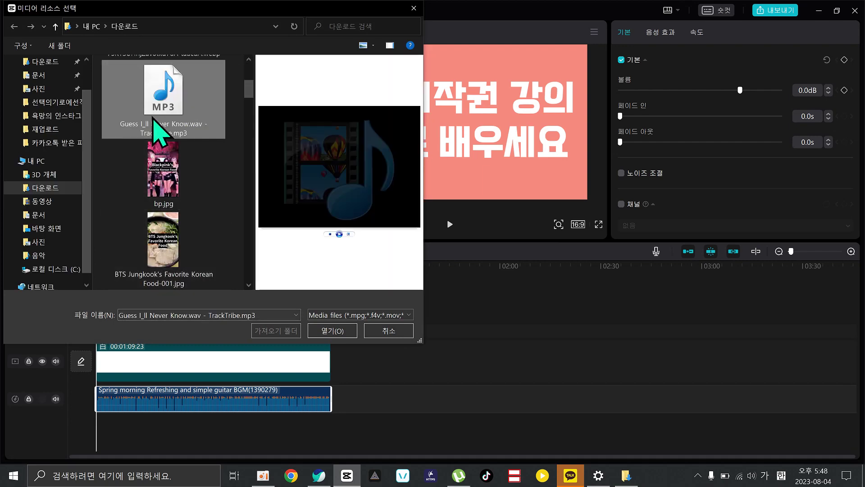
click(332, 330)
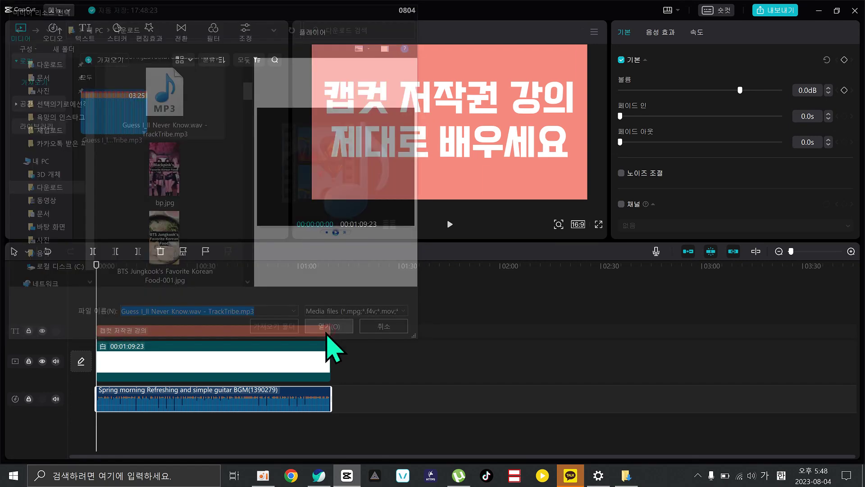
Place the Guess I_ll Never Know music at the timeline's start on its own track and delete the guitar BGM clip.
mouse_move(112, 116)
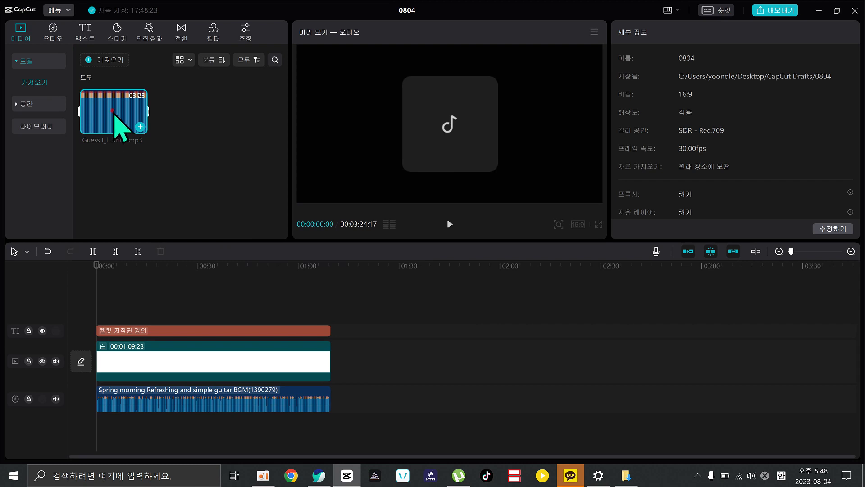
drag(114, 114, 106, 446)
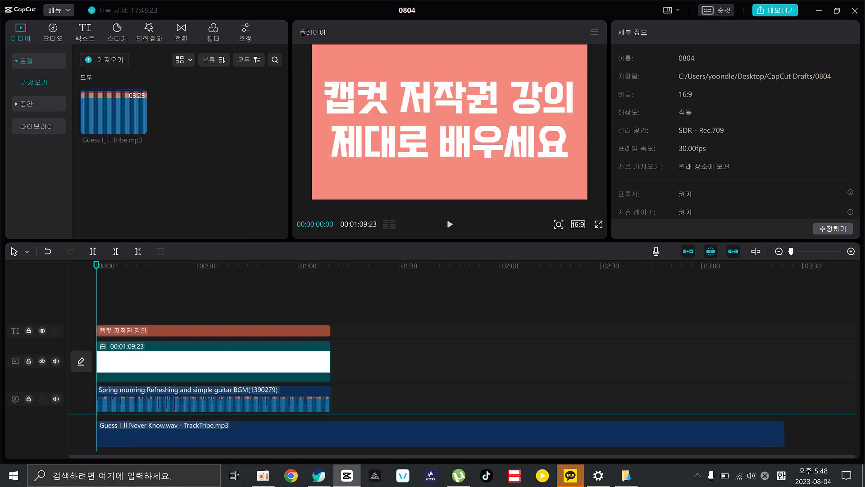
click(252, 382)
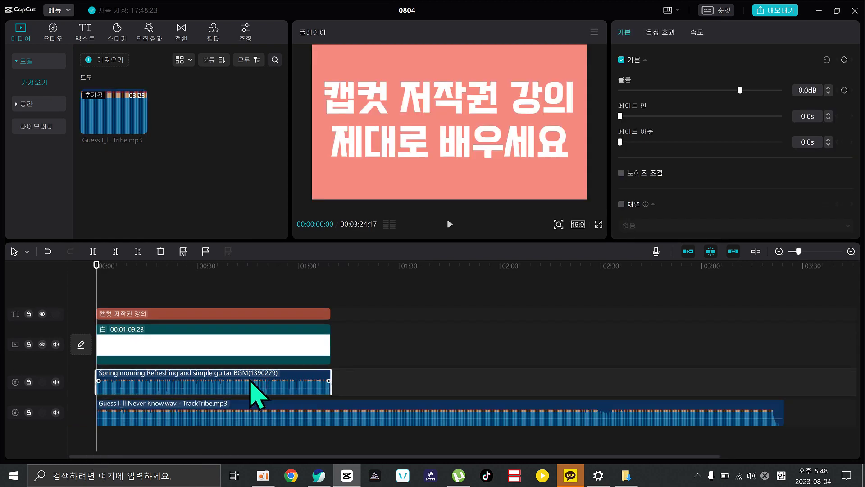
key(Delete)
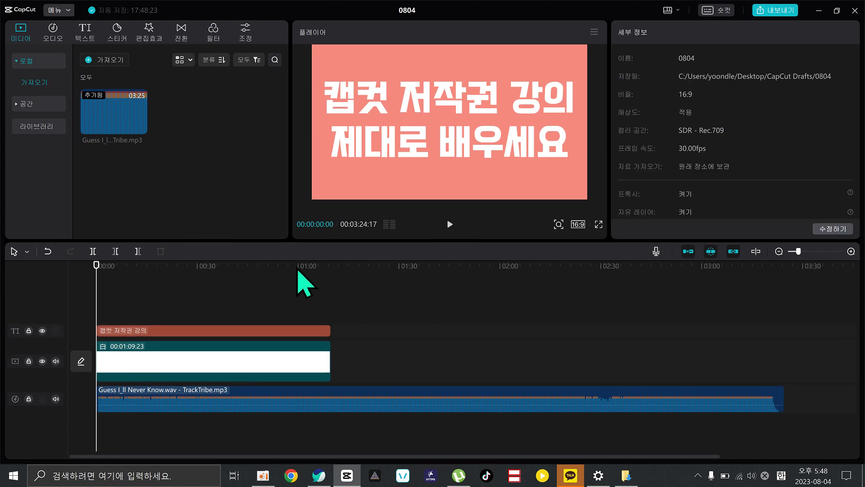
Trim the end of the Guess I_ll Never Know clip to 00:00:30:01.
click(198, 266)
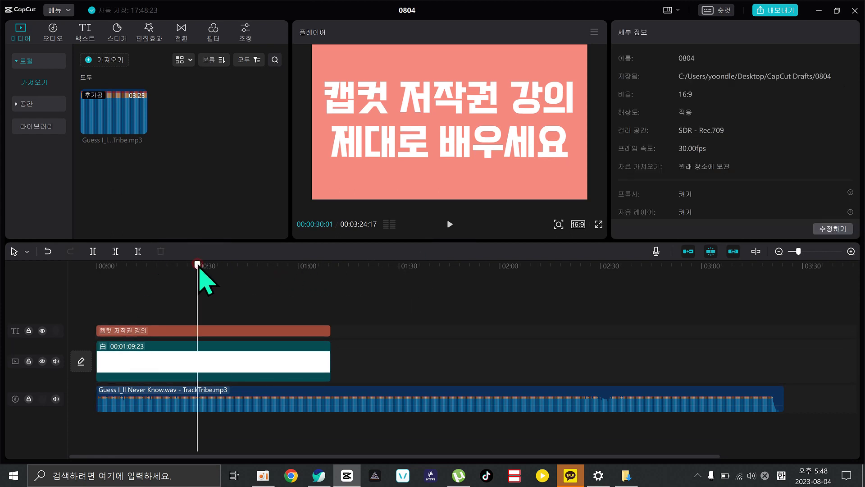
click(198, 397)
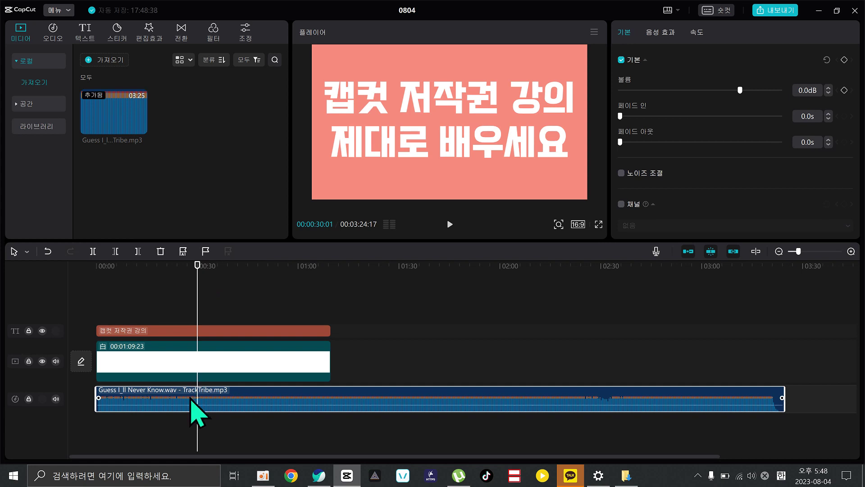
key(w)
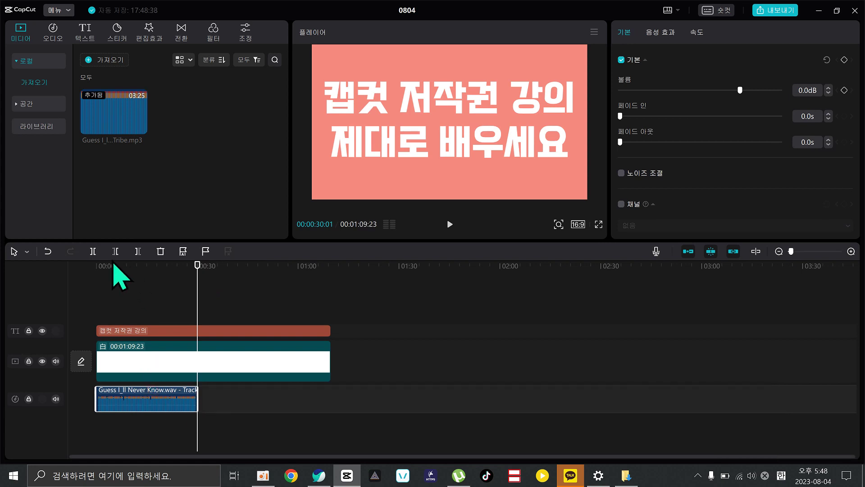
Move the playhead near the timeline's start and rerun the sound copyright check (저작권 확인) on the shortened music.
click(96, 266)
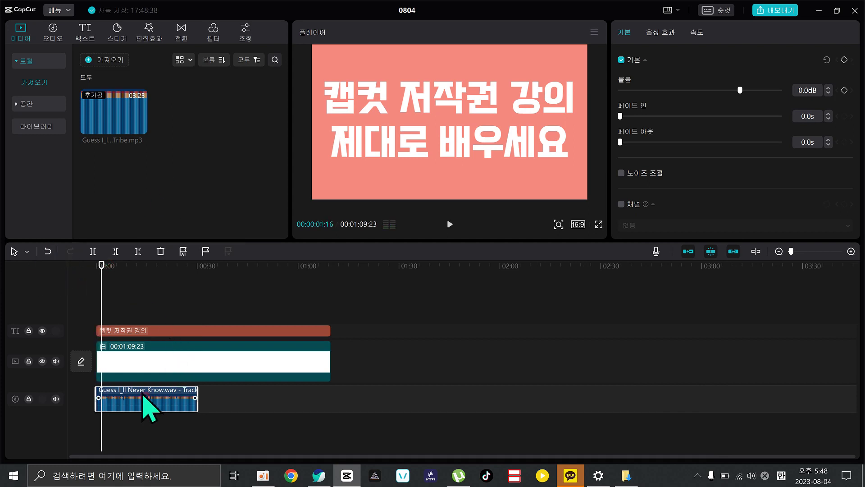
click(52, 33)
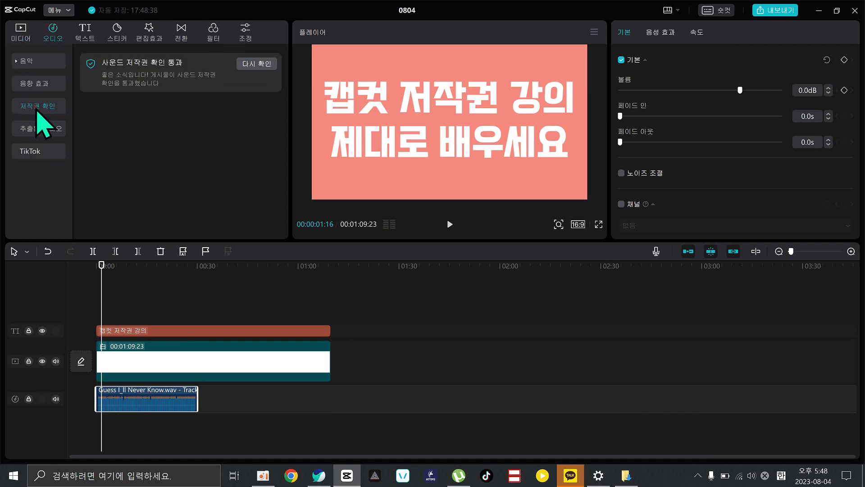
click(252, 63)
Extend the music clip to the video clip's end at 00:01:09:23 and rerun the sound copyright check.
drag(197, 389, 332, 398)
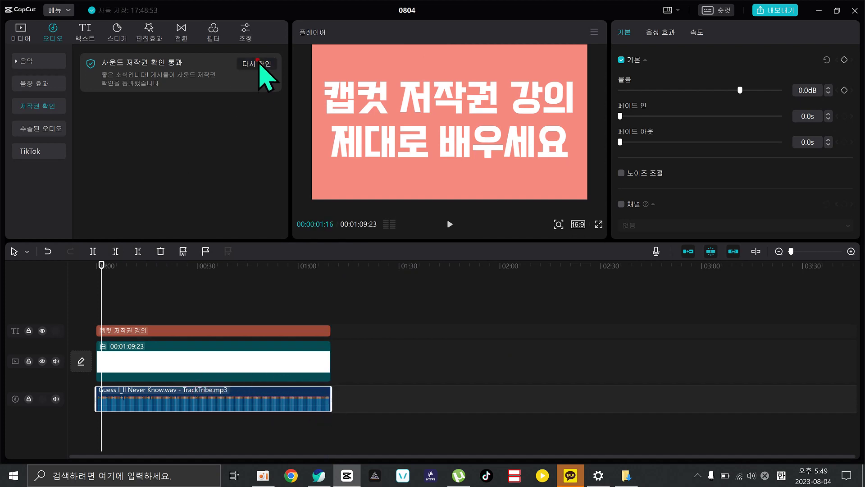
click(261, 64)
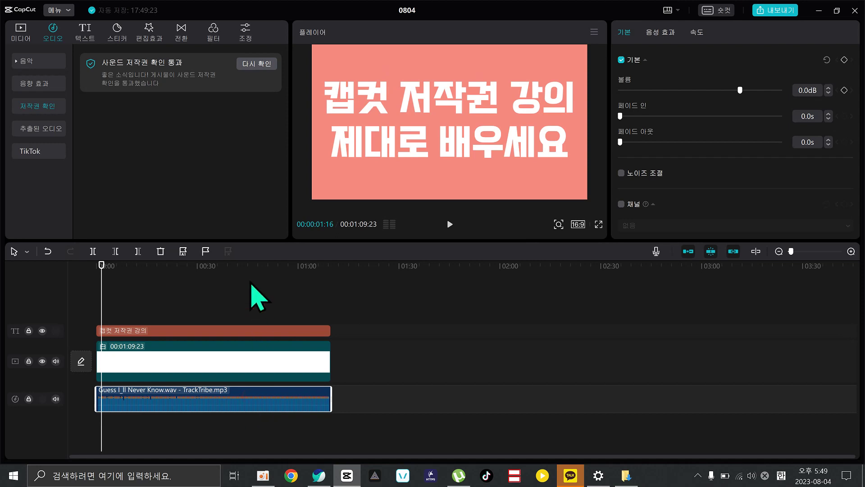
Play the music briefly from 00:00:22:20, and start and cancel another sound copyright check.
drag(255, 267, 208, 286)
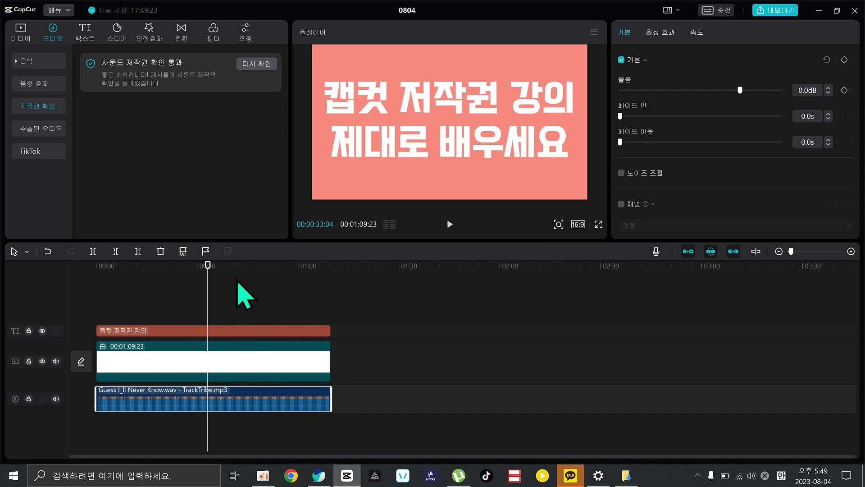
drag(181, 267, 173, 295)
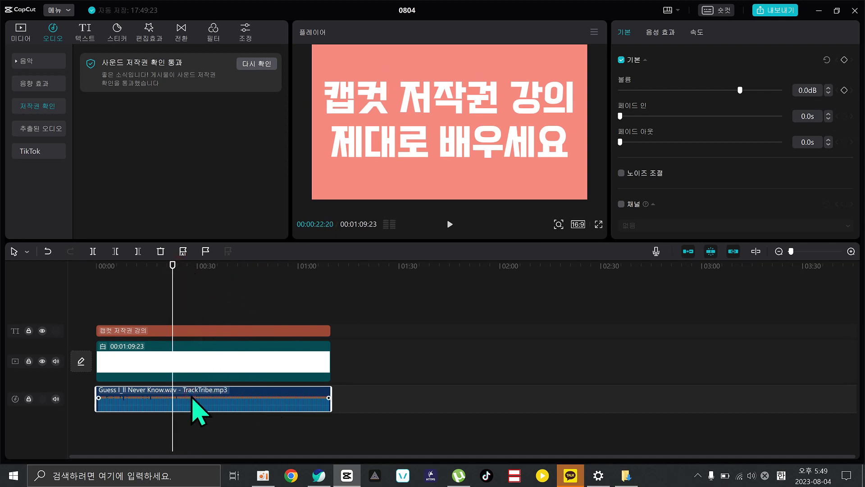
key(space)
key(space)
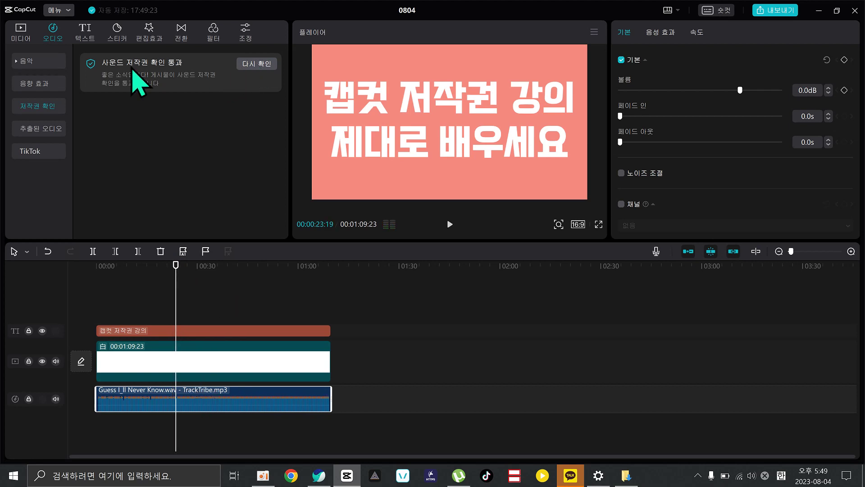
click(248, 66)
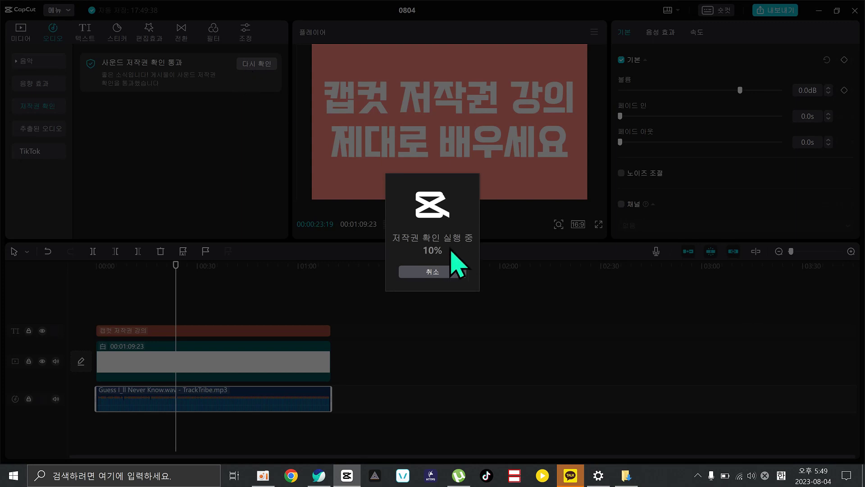
click(428, 272)
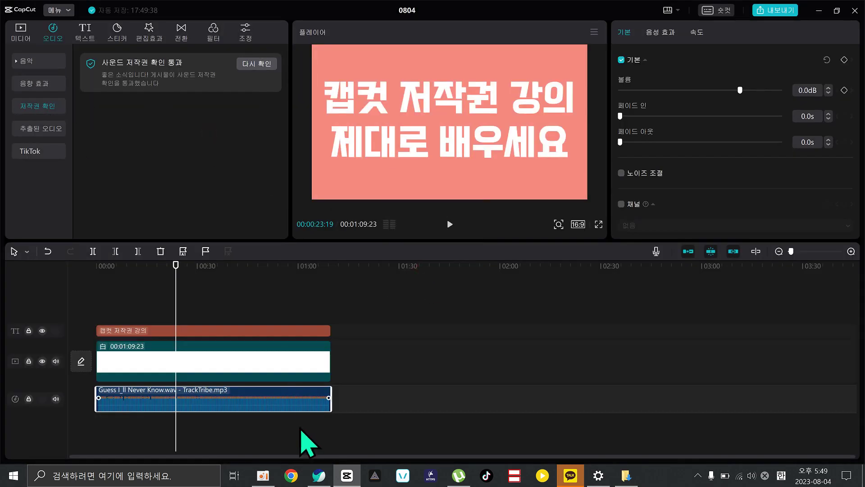
Switch to YouTube Studio's audio library, preview Dream It and Gully Dreams, and download Gully Dreams.
click(321, 479)
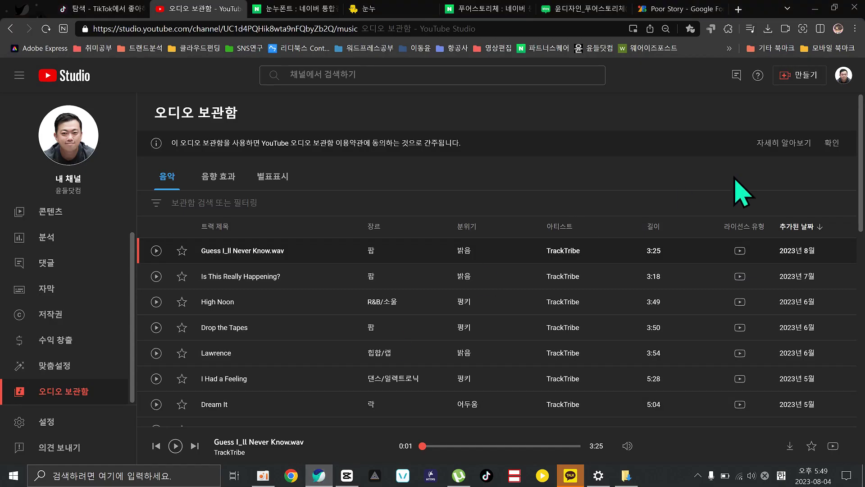
scroll(171, 242, down, 5)
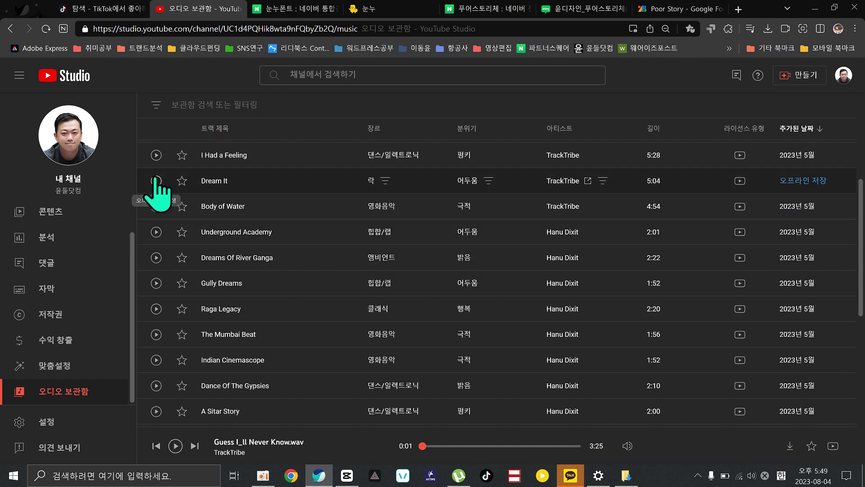
click(156, 181)
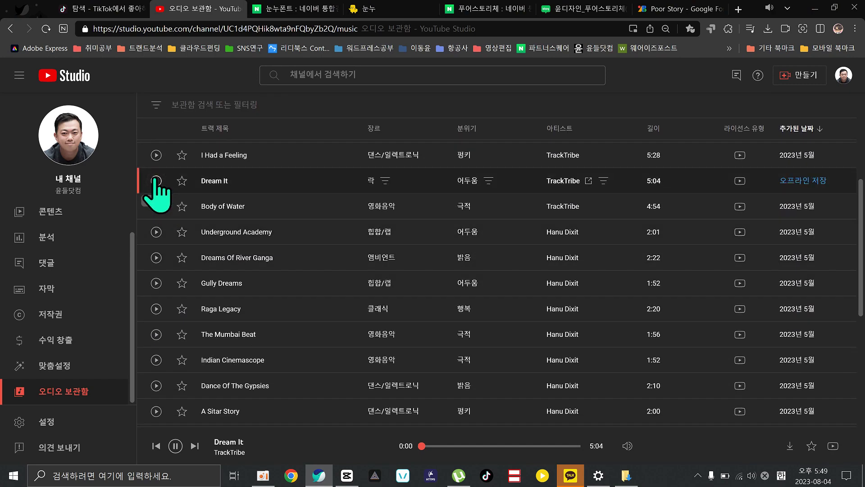
click(157, 283)
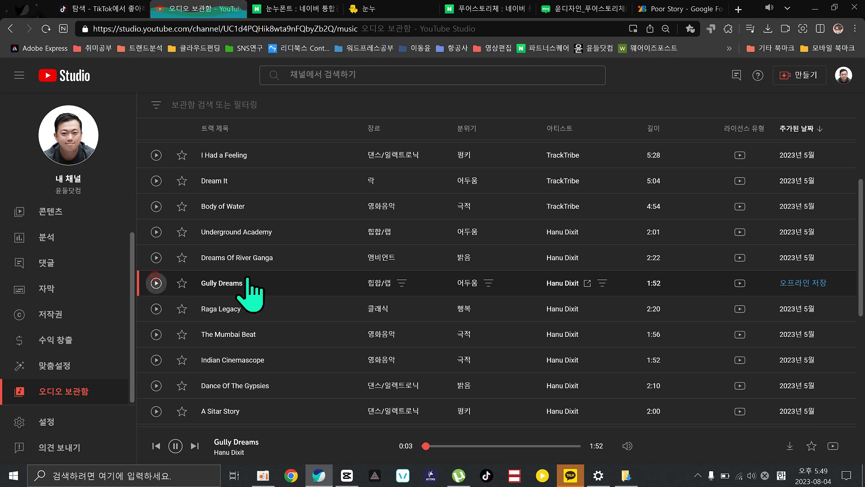
click(801, 283)
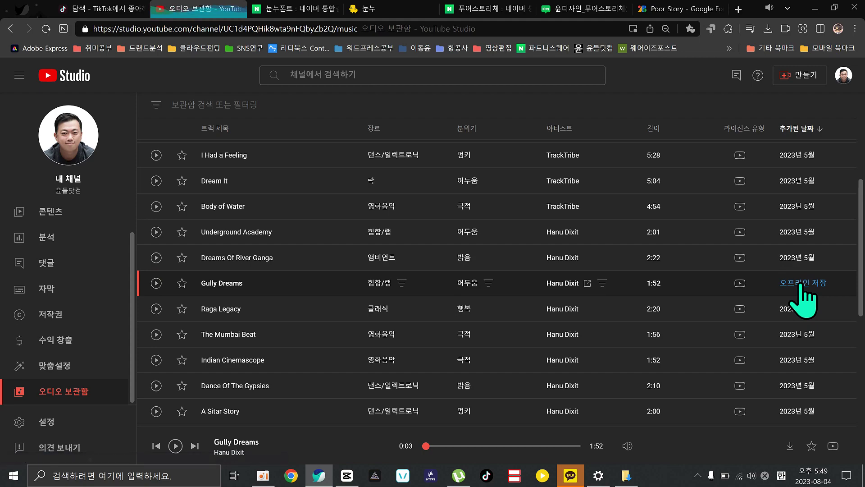
Switch back to CapCut and import the downloaded Gully Dreams MP3 into the project's media.
click(348, 477)
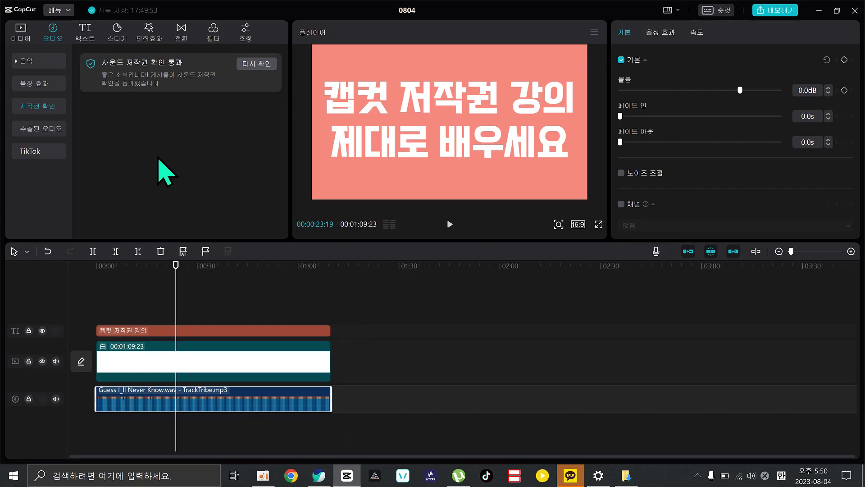
key(ctrl+i)
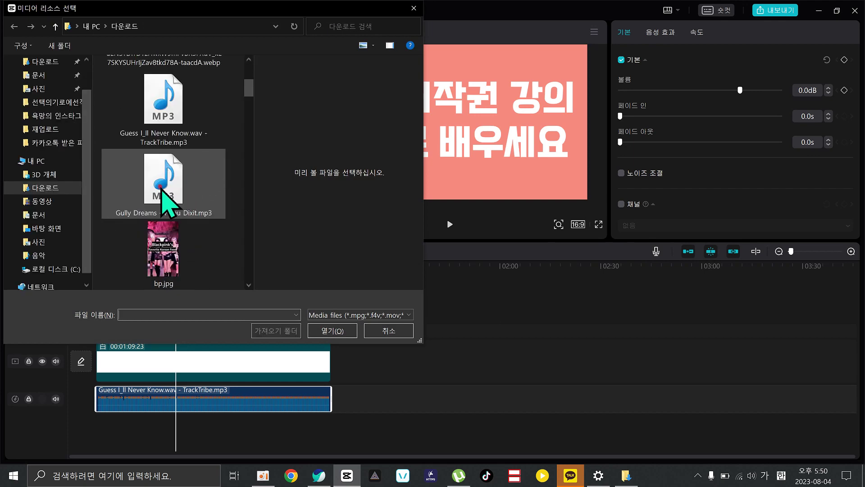
click(163, 189)
click(334, 331)
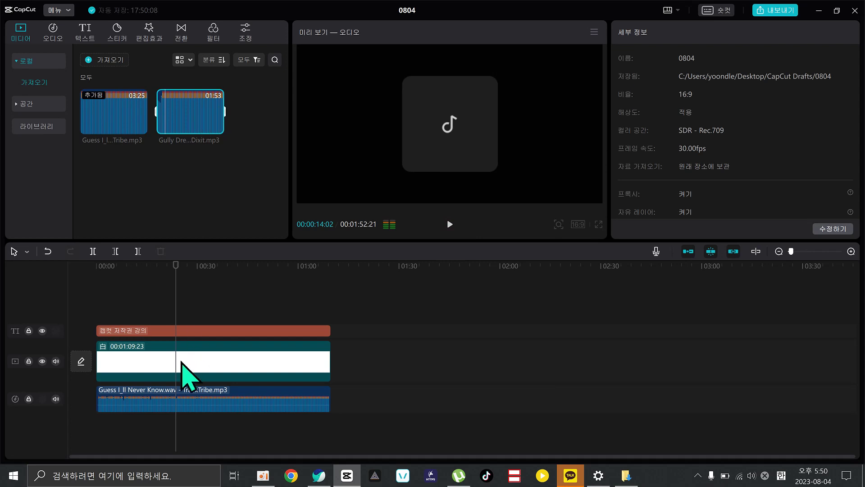
Replace the Guess I_ll Never Know clip on the timeline with the Gully Dreams music, placed at the start.
click(186, 392)
key(Delete)
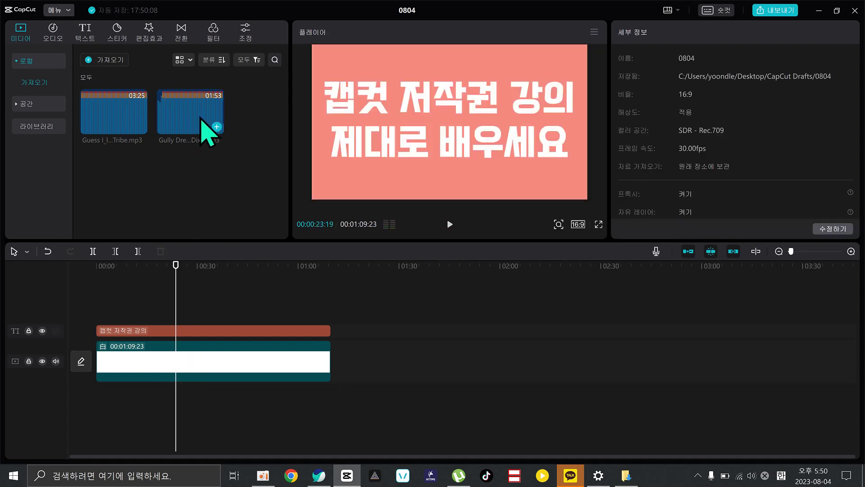
drag(205, 118, 88, 397)
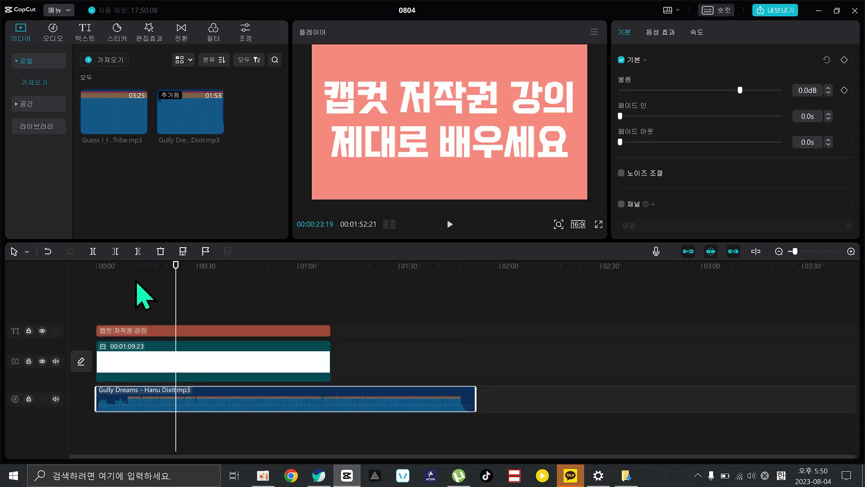
Move the playhead near the start and rerun the sound copyright check on the project with Gully Dreams.
click(76, 267)
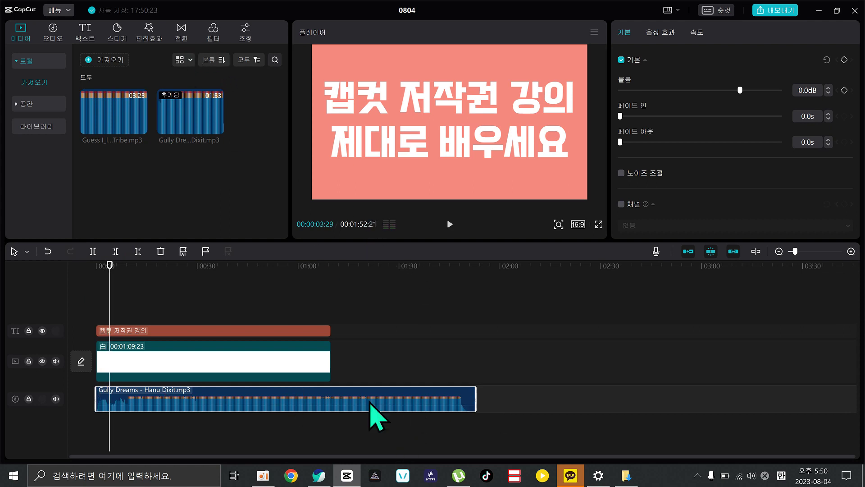
click(210, 390)
click(61, 31)
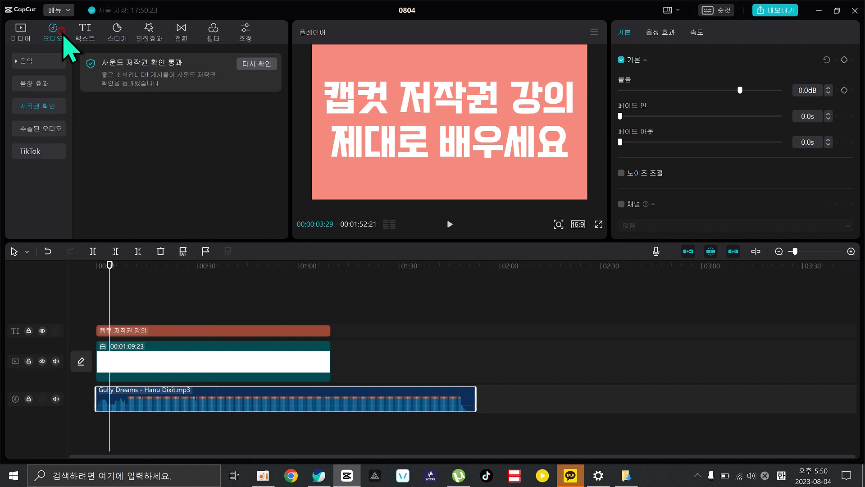
click(256, 67)
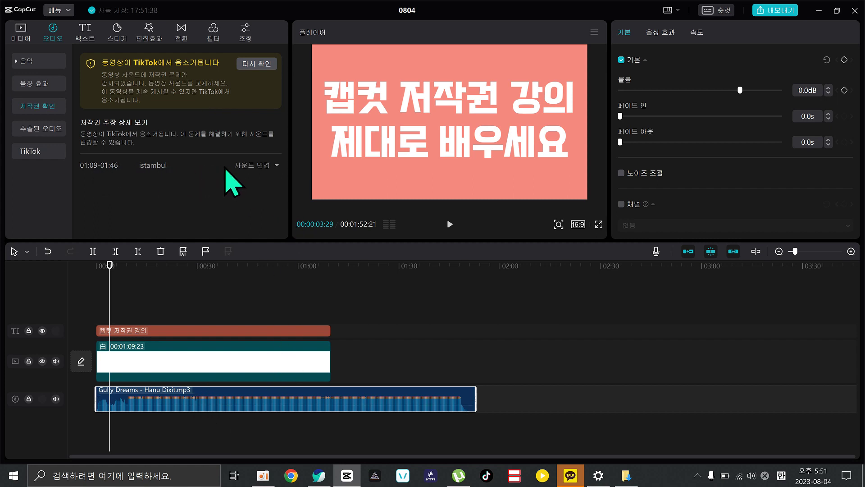
Expand the replacement sounds (사운드 변경) for the flagged 01:09-01:46 section and preview Some Believes.
click(252, 166)
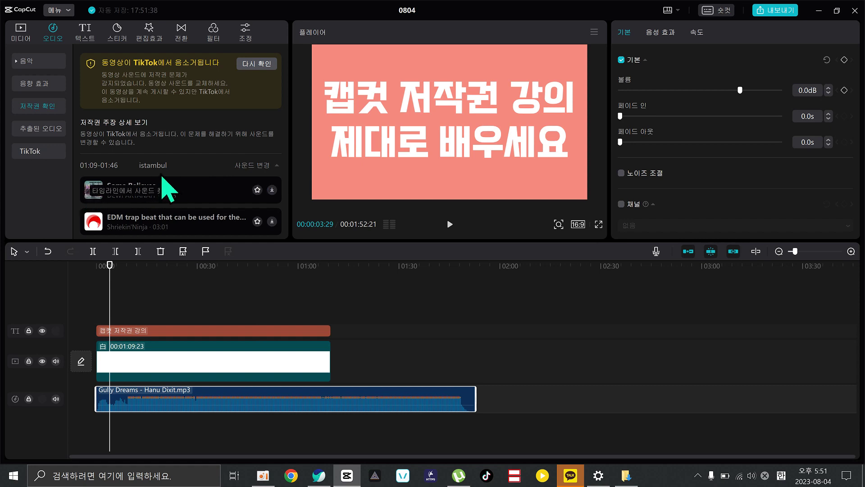
click(166, 192)
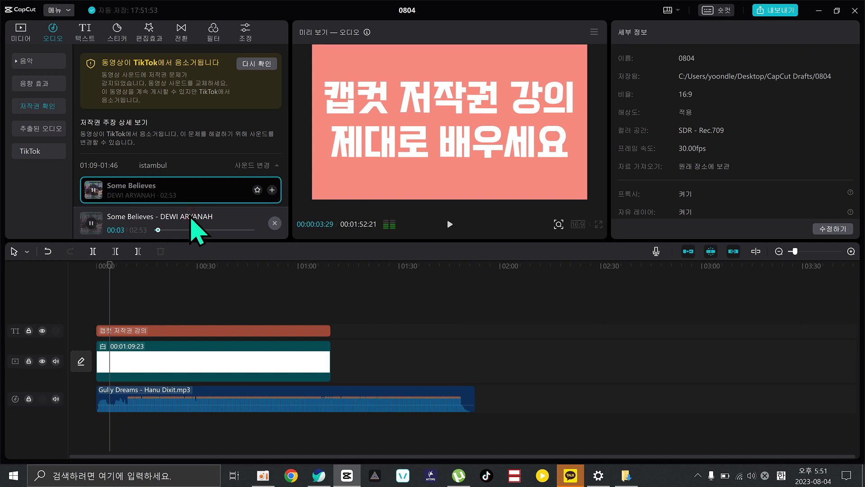
Preview the EDM trap beat and Lofi Hip Hop with a cheerful atmosphere replacement sounds for the flagged section.
scroll(185, 180, down, 3)
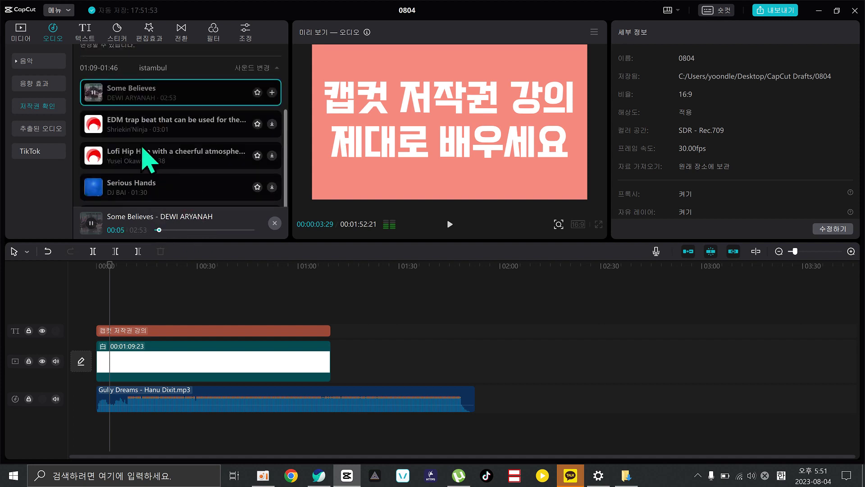
click(131, 127)
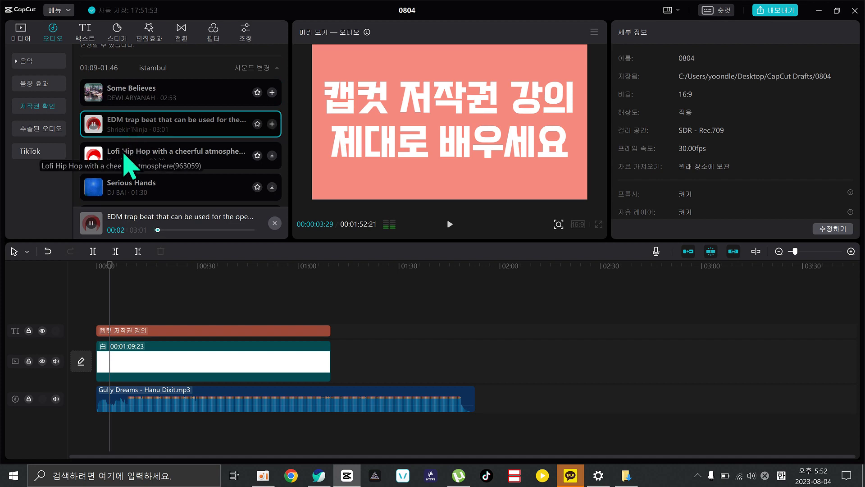
click(140, 157)
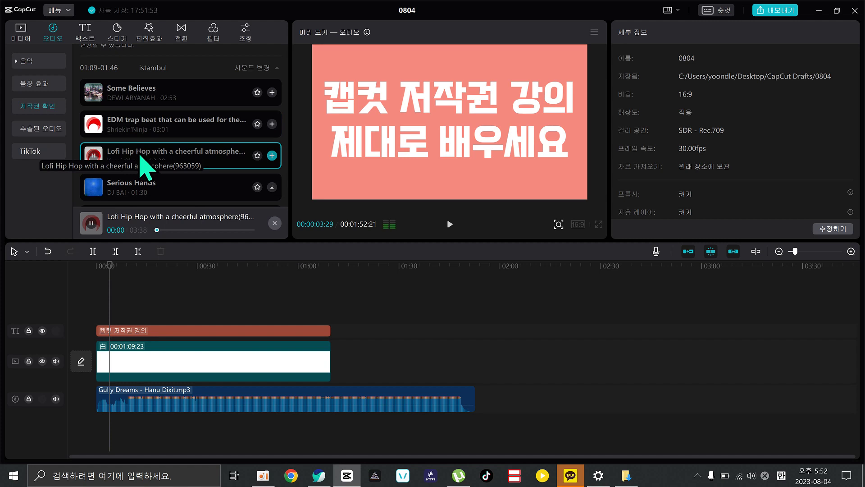
Replace the Gully Dreams clip on the timeline with the Lofi Hip Hop with a cheerful atmosphere music, placed at the start.
click(272, 155)
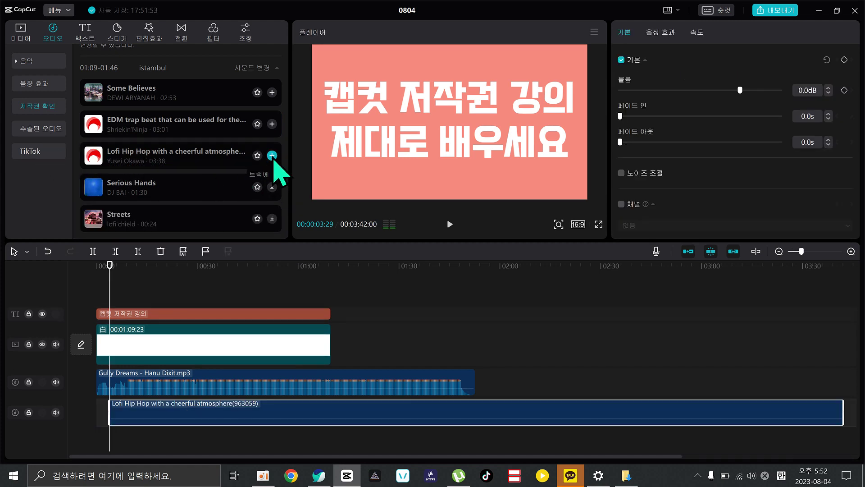
click(191, 379)
key(Delete)
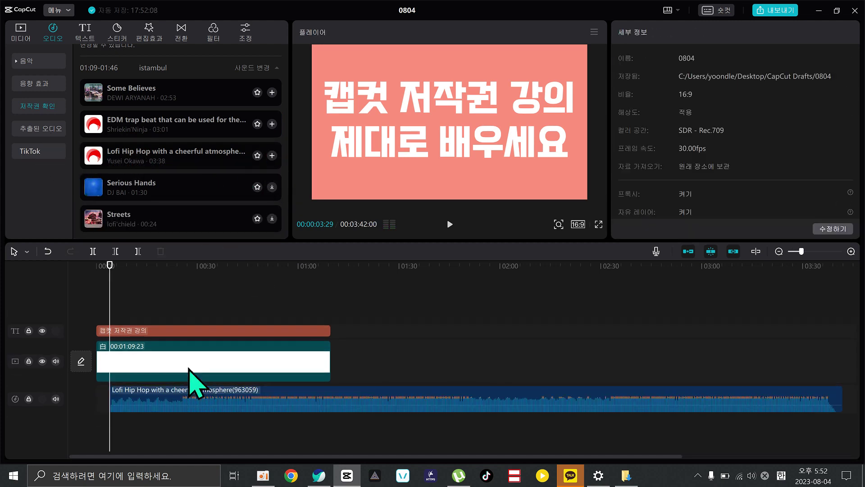
drag(198, 390, 169, 393)
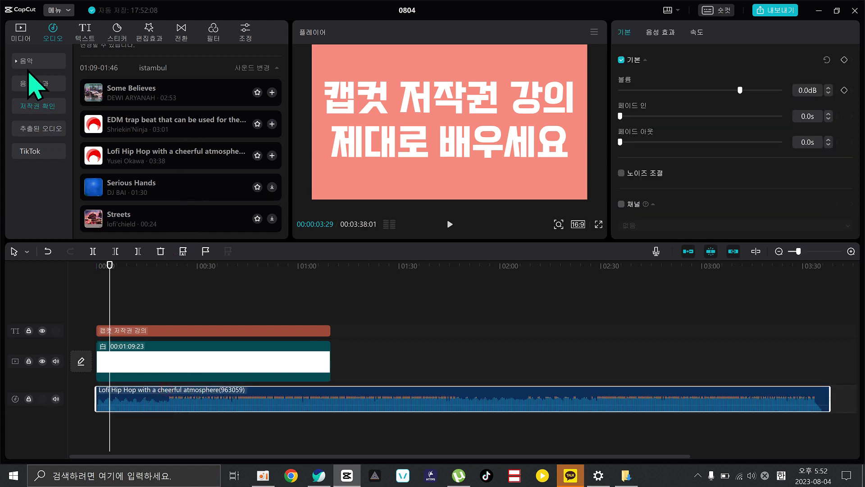
Rerun the sound copyright check on the project with the Lofi Hip Hop music.
scroll(194, 99, up, 3)
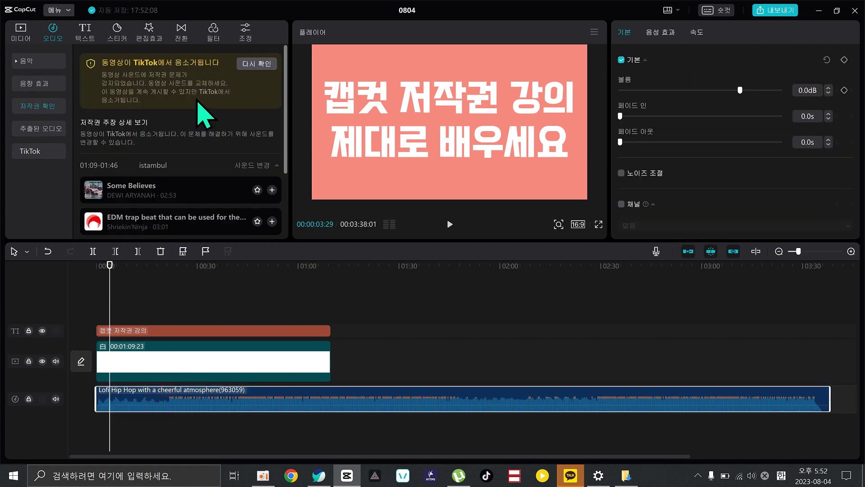
click(256, 64)
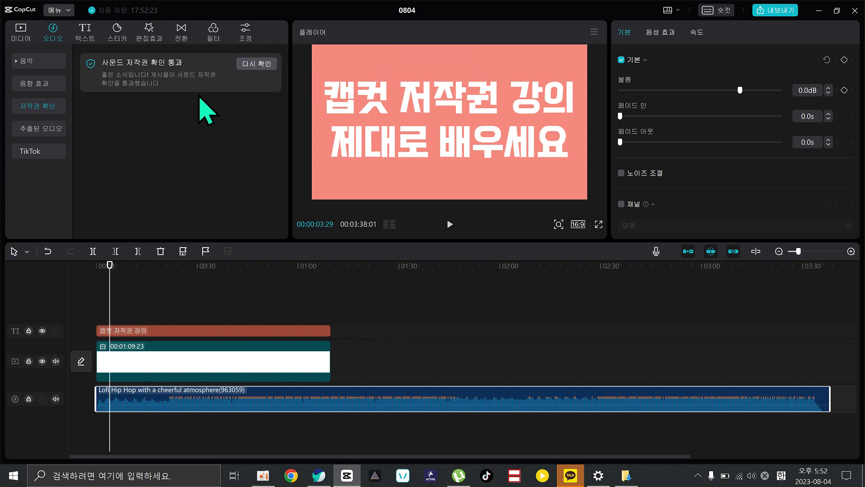
click(259, 63)
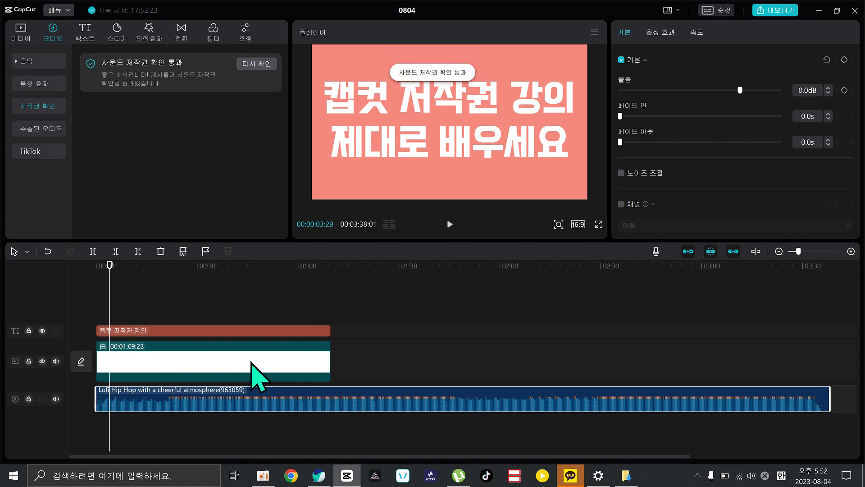
Delete the Lofi Hip Hop clip from the timeline and restart the copyright check with the playhead at 00:00.
key(Delete)
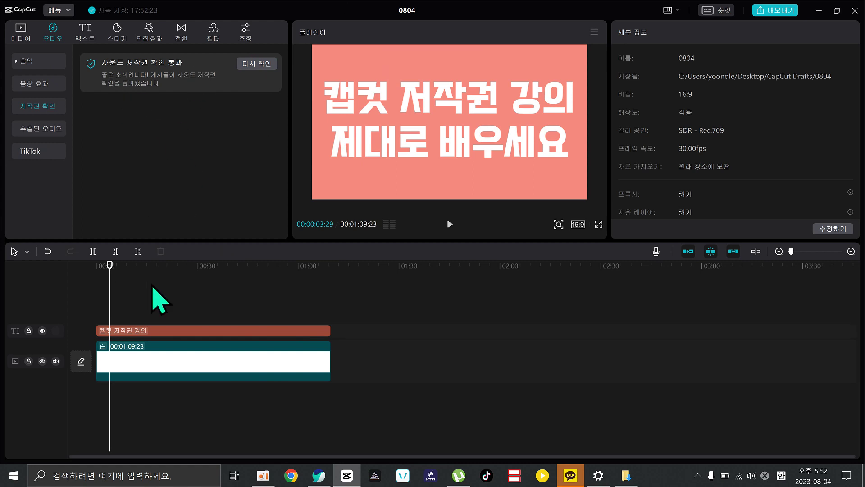
click(140, 367)
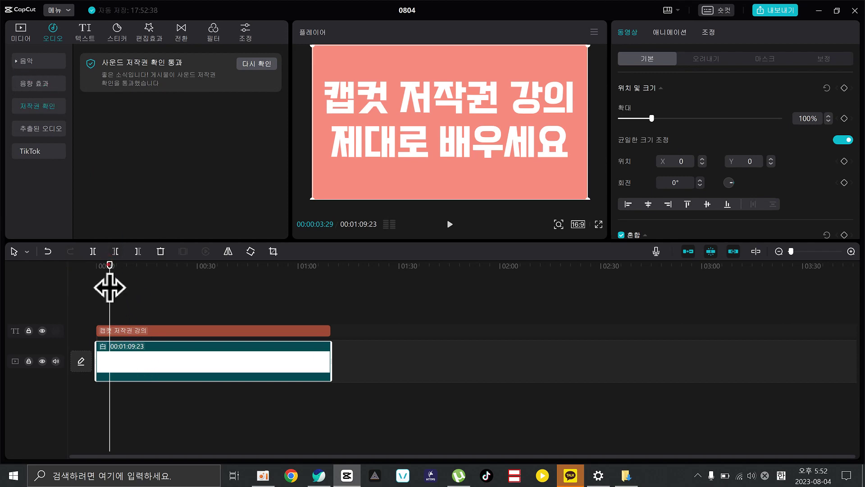
drag(109, 283, 79, 267)
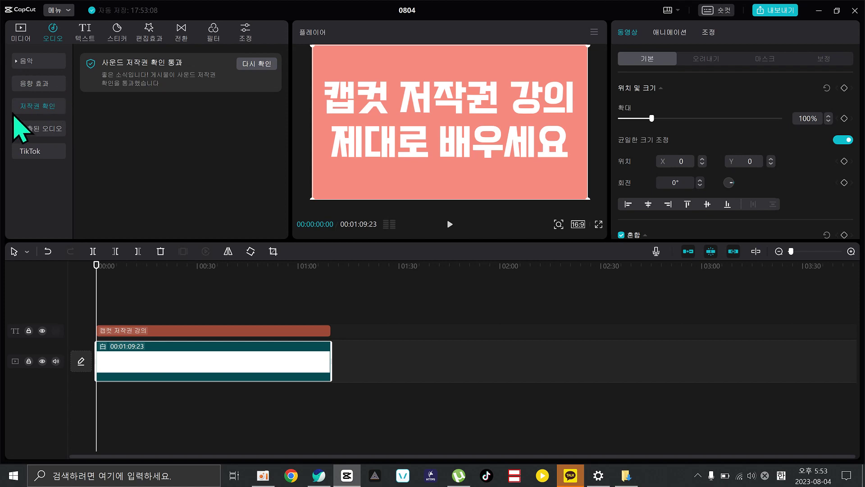
click(248, 68)
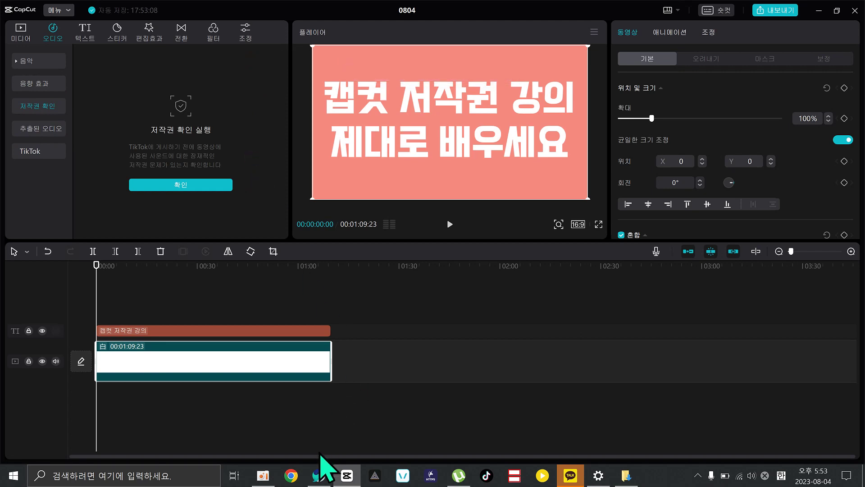
Switch to the Whale browser and load artlist.io in the tab holding the Naver search for 눈누폰트.
mouse_move(319, 476)
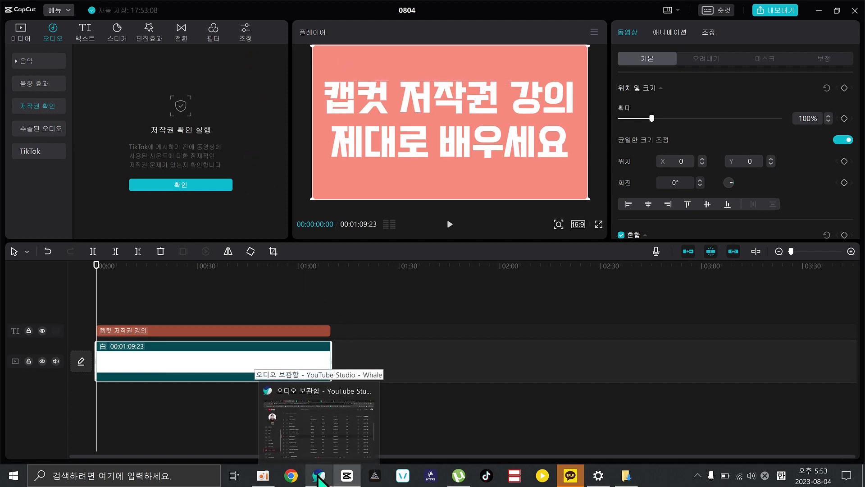
click(328, 434)
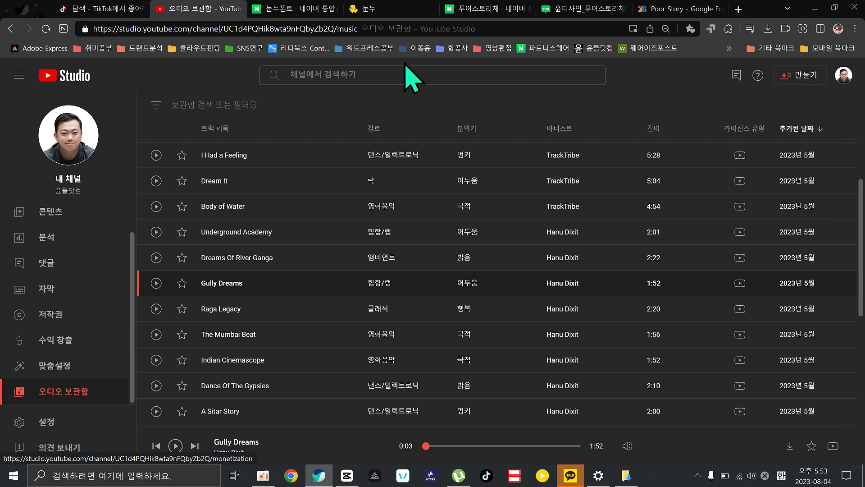
click(292, 10)
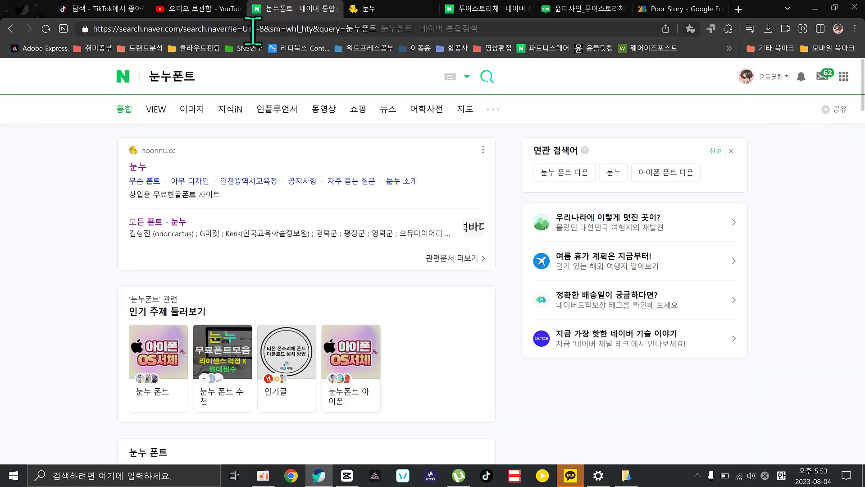
click(280, 29)
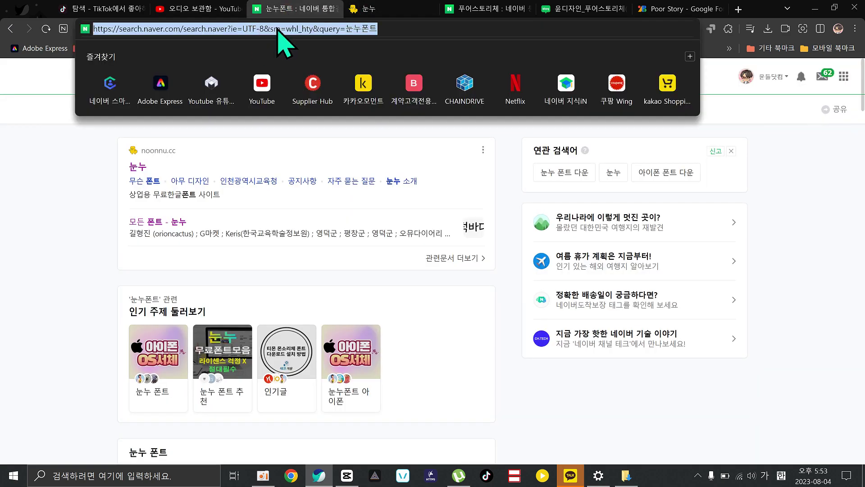
text(ㅁ)
key(BackSpace)
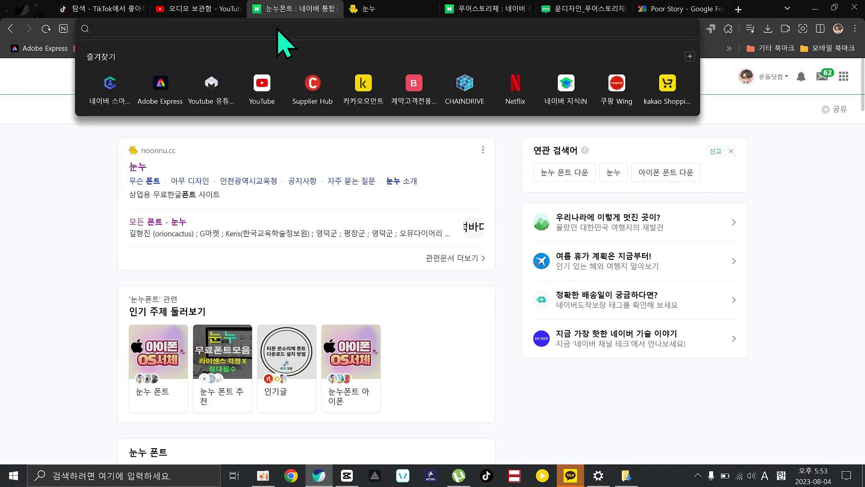
text(a)
key(Return)
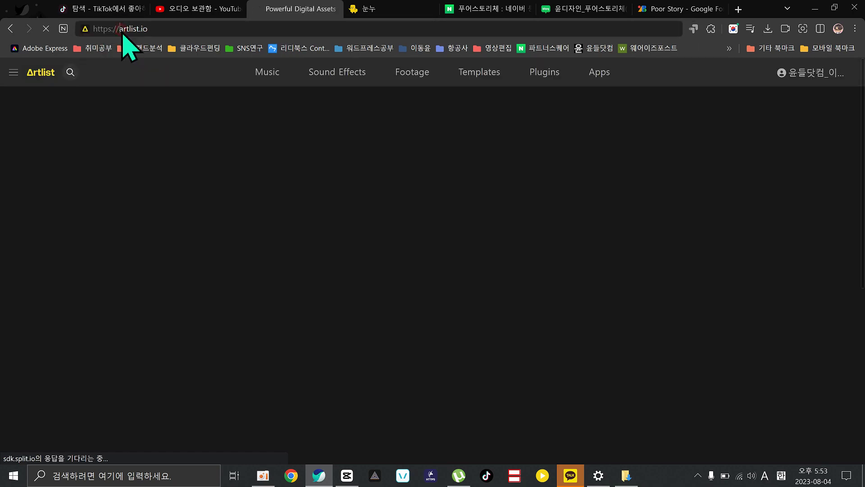
click(157, 33)
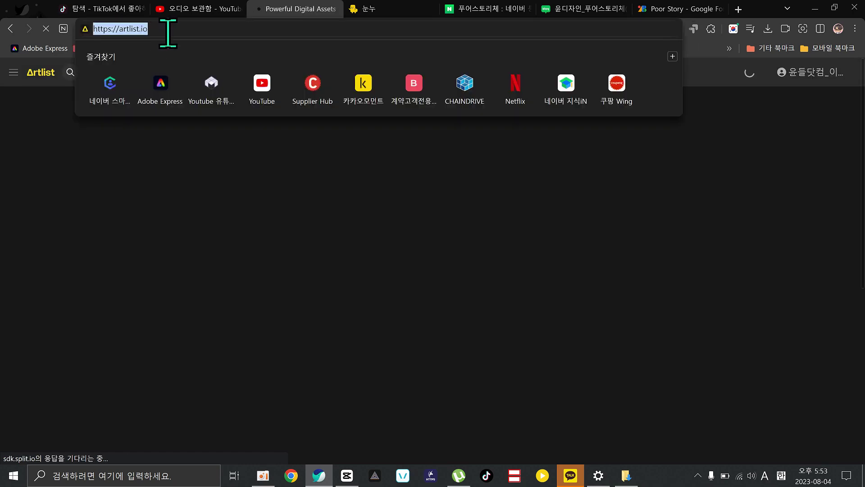
click(168, 32)
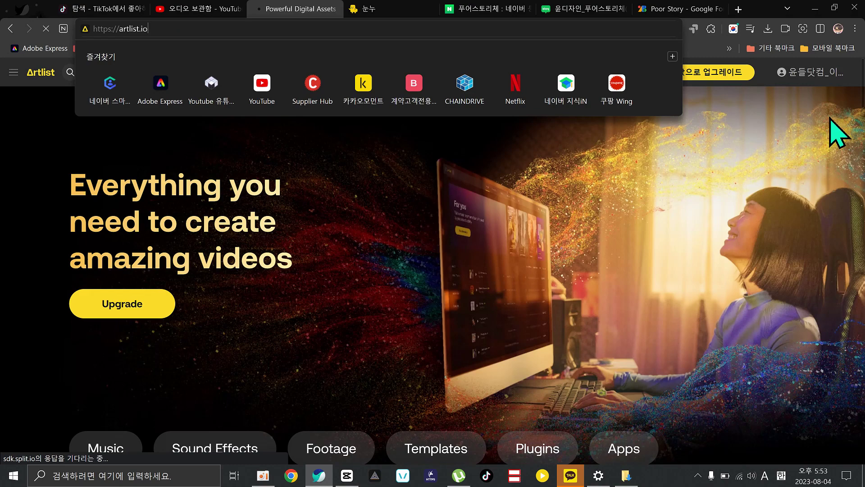
Open the Artlist account profile (내 계정) and review the subscription listed under 내 구독.
mouse_move(813, 75)
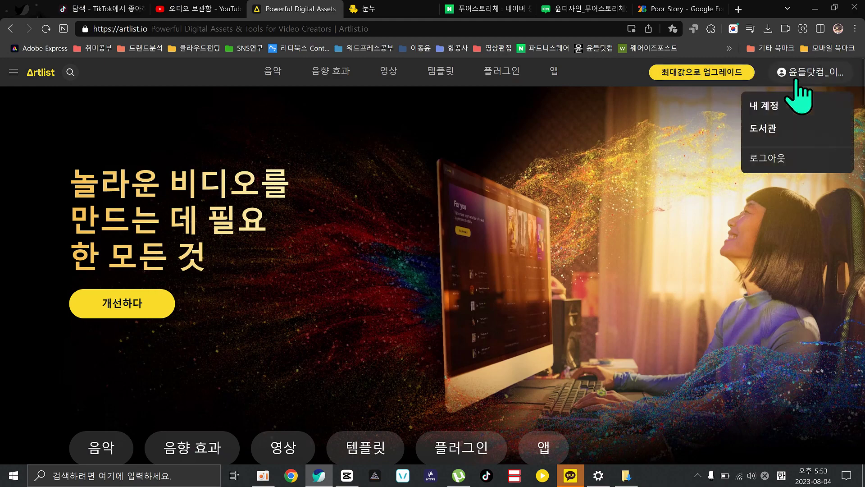
click(779, 106)
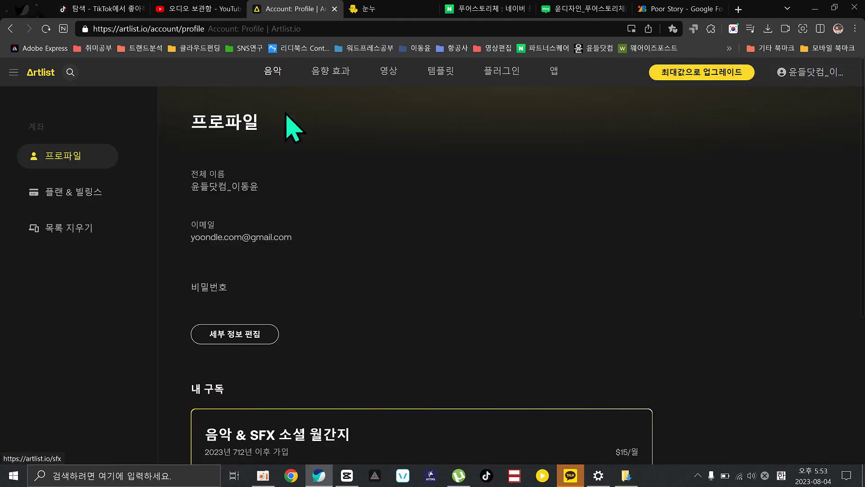
scroll(309, 251, down, 5)
scroll(325, 274, up, 5)
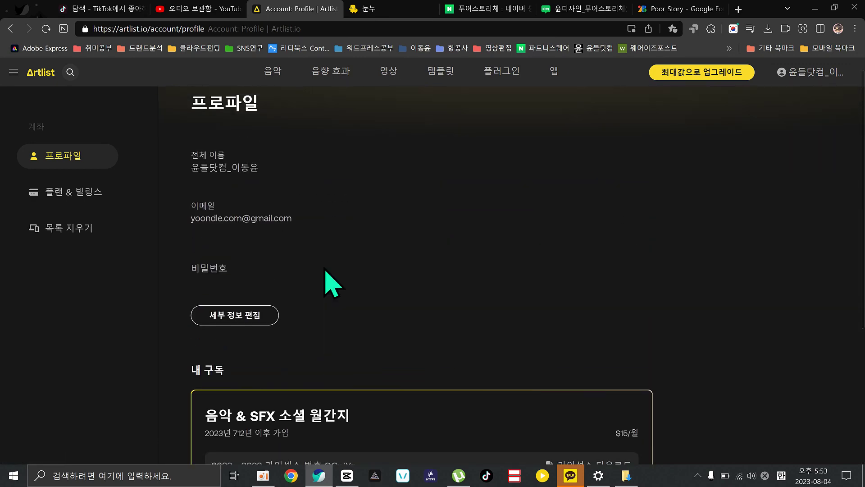
scroll(326, 270, down, 3)
scroll(329, 273, up, 3)
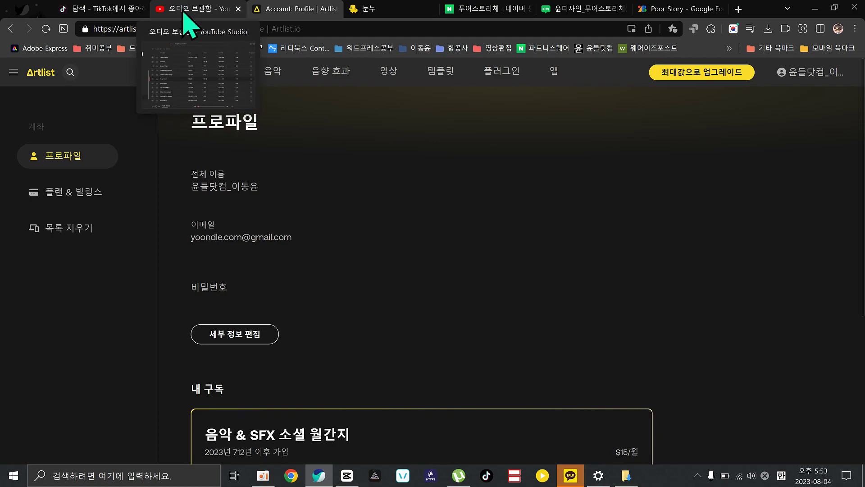
Switch back to CapCut, show the text assets and select the 캡컷 저작권 강의 title clip to view its font settings.
click(346, 475)
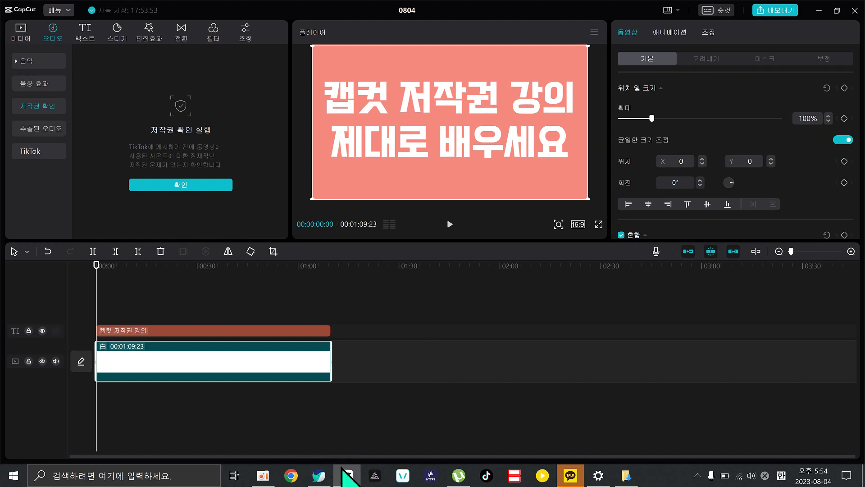
mouse_move(324, 482)
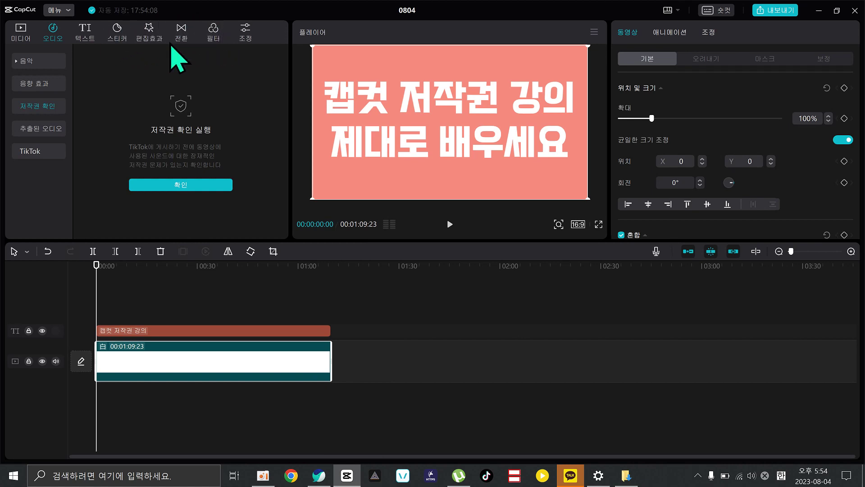
click(92, 34)
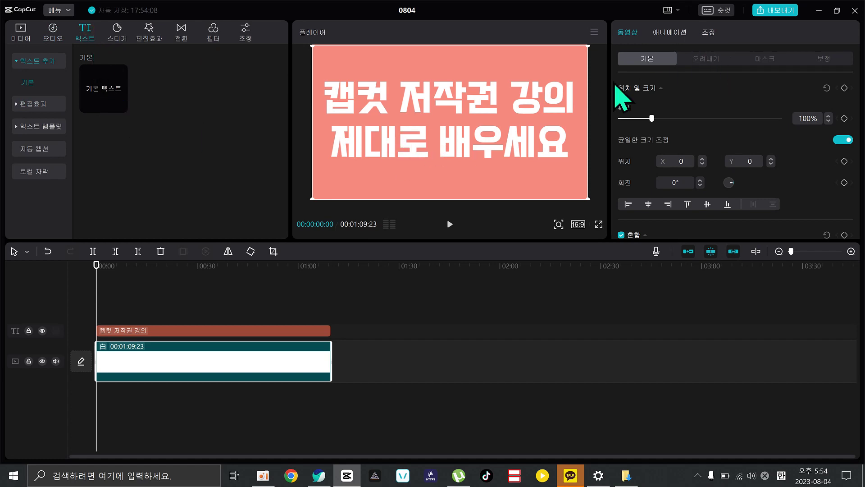
click(202, 330)
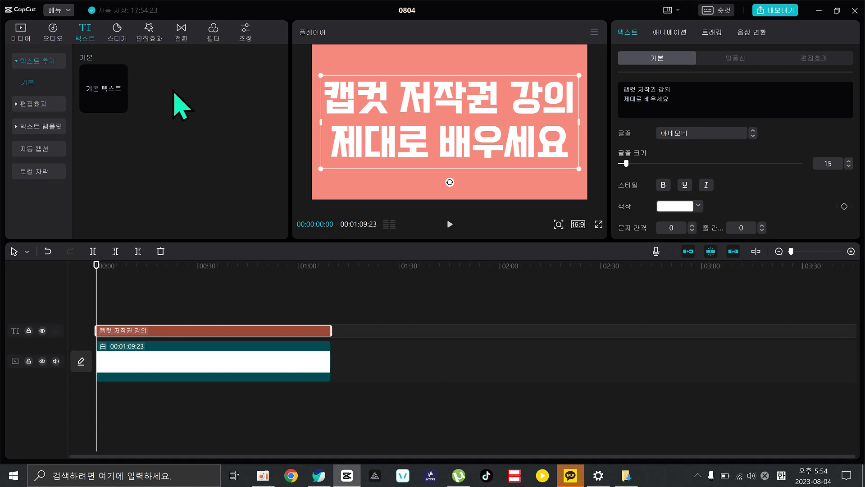
Look at the built-in audio music list and try to run the copyright check on the project without any sound.
click(52, 31)
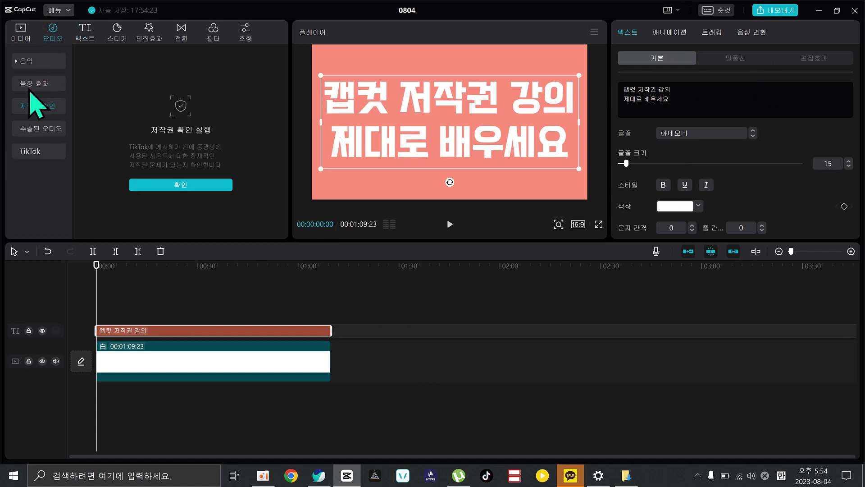
click(26, 62)
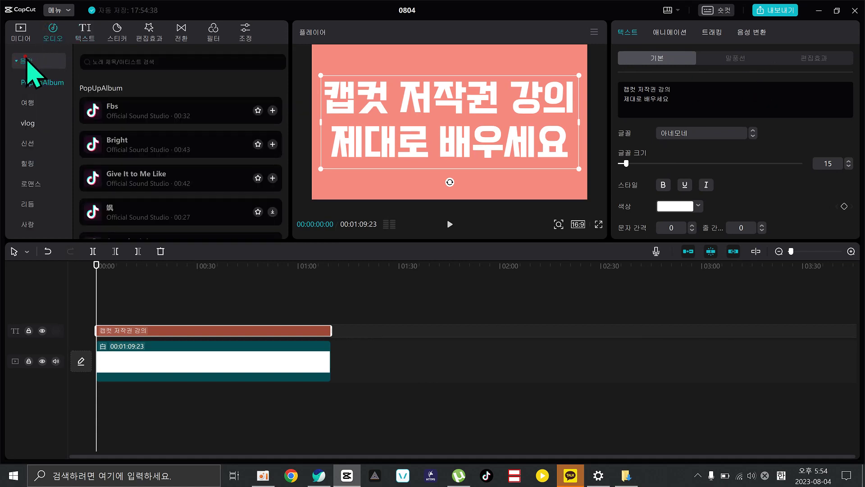
click(25, 62)
click(41, 107)
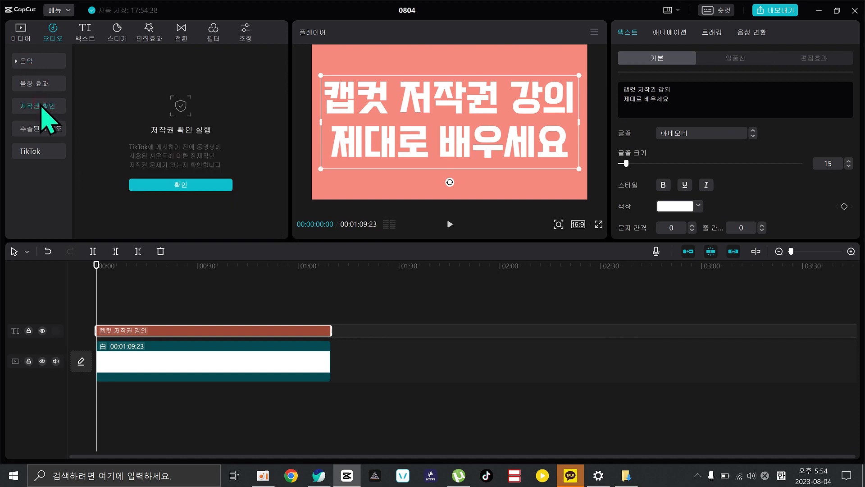
click(187, 185)
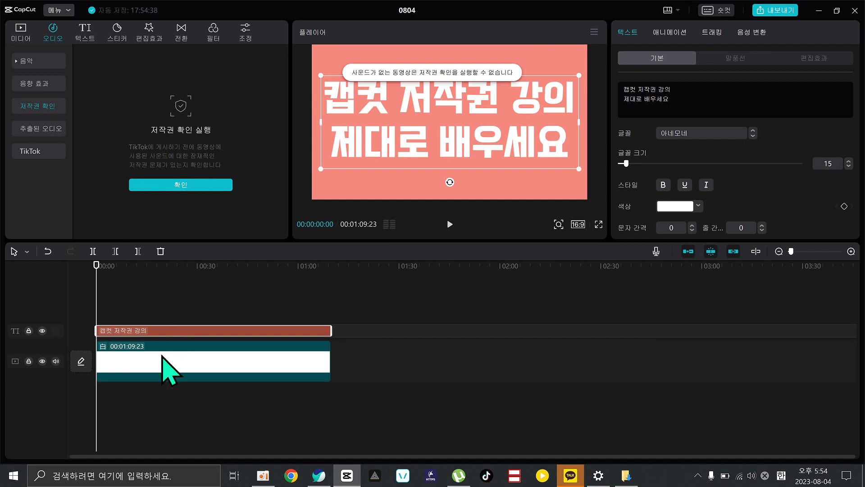
click(152, 396)
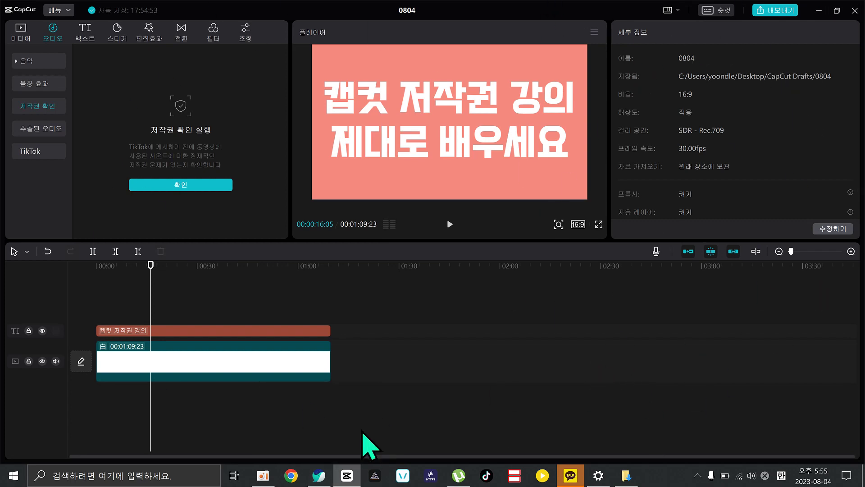
Switch to Whale, load the Naver home page in the 푸어스토리체 search tab, and return to CapCut.
click(318, 477)
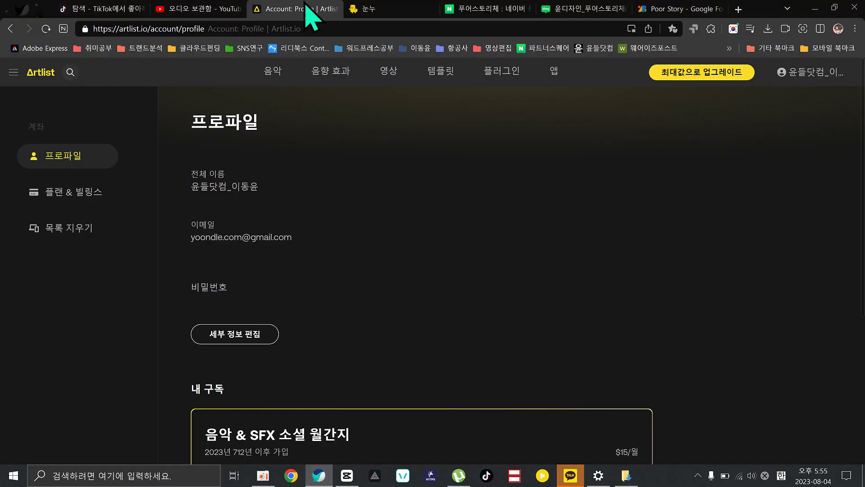
click(483, 10)
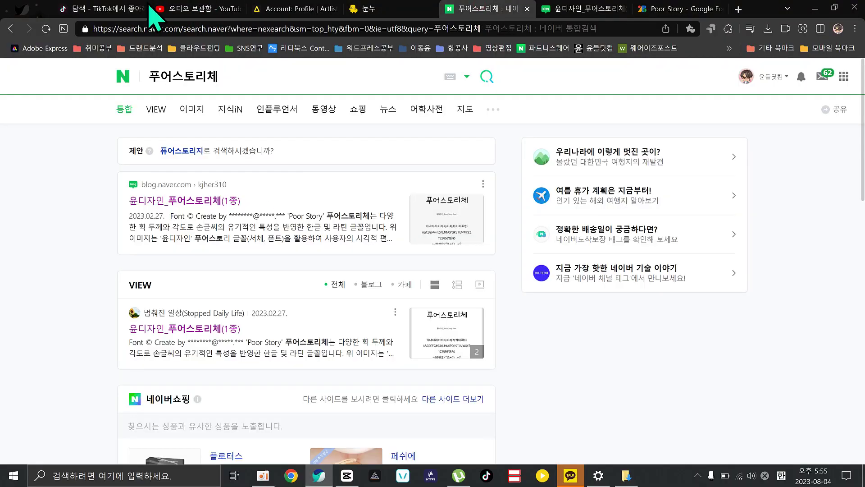
click(123, 77)
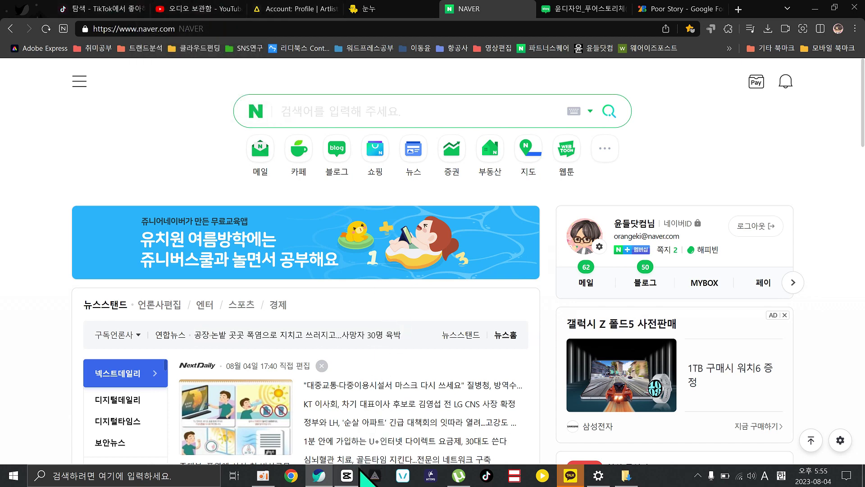
click(347, 476)
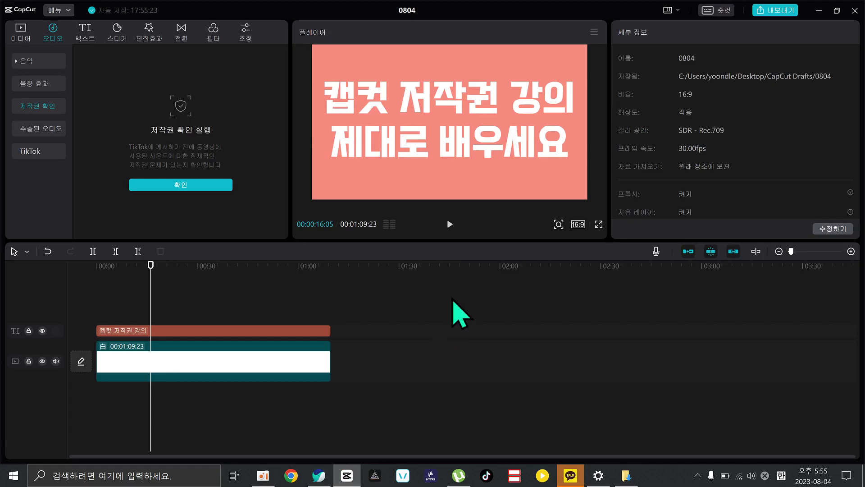